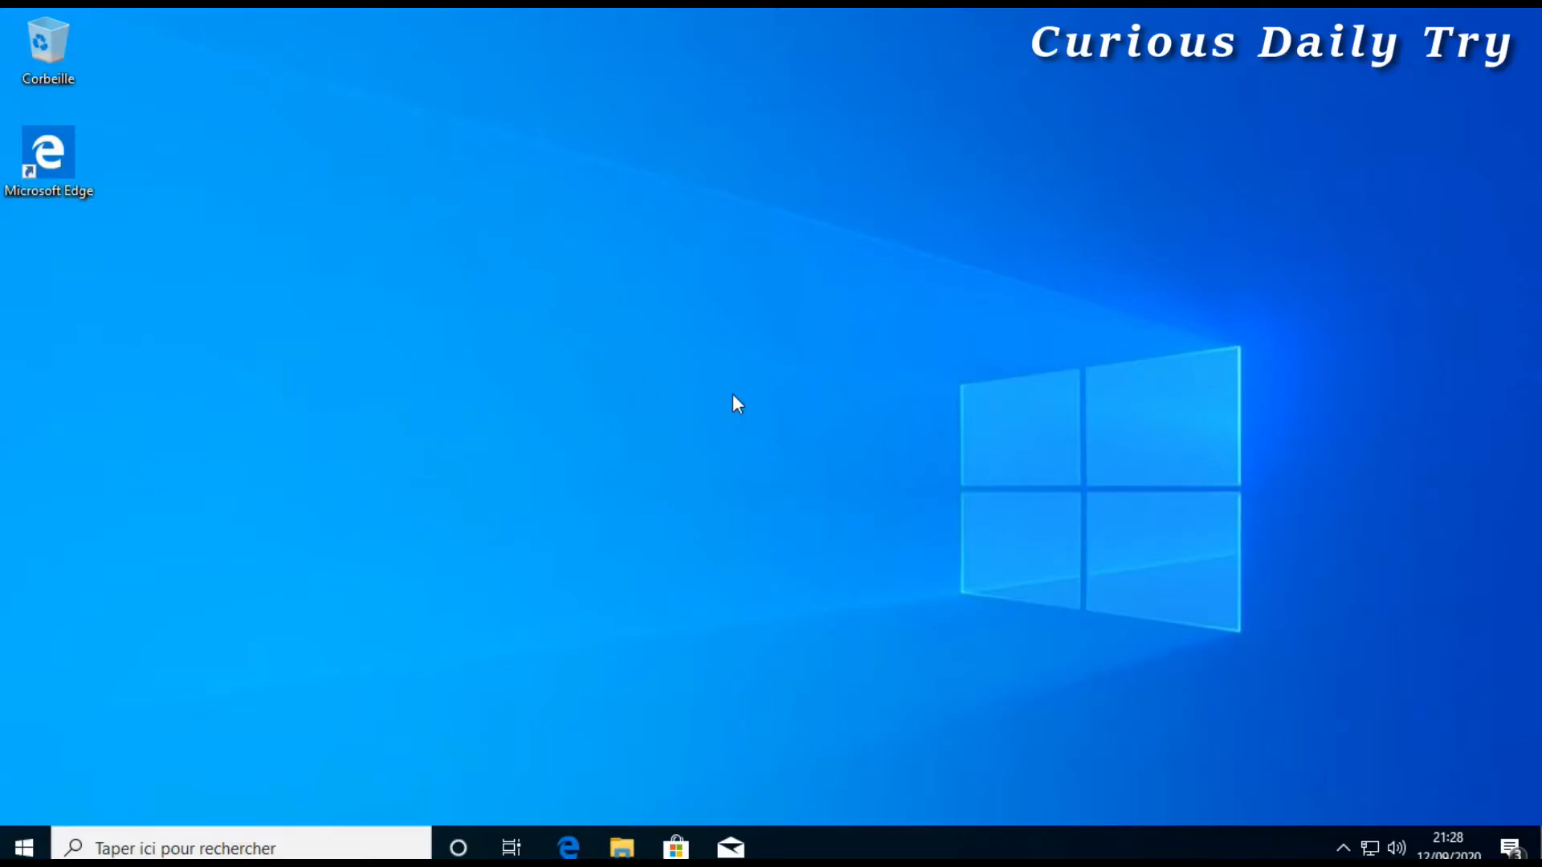
Step: Check the Ubuntu and Windows 10 ISO files in the Téléchargements folder, and close the folder window
click(625, 843)
click(301, 287)
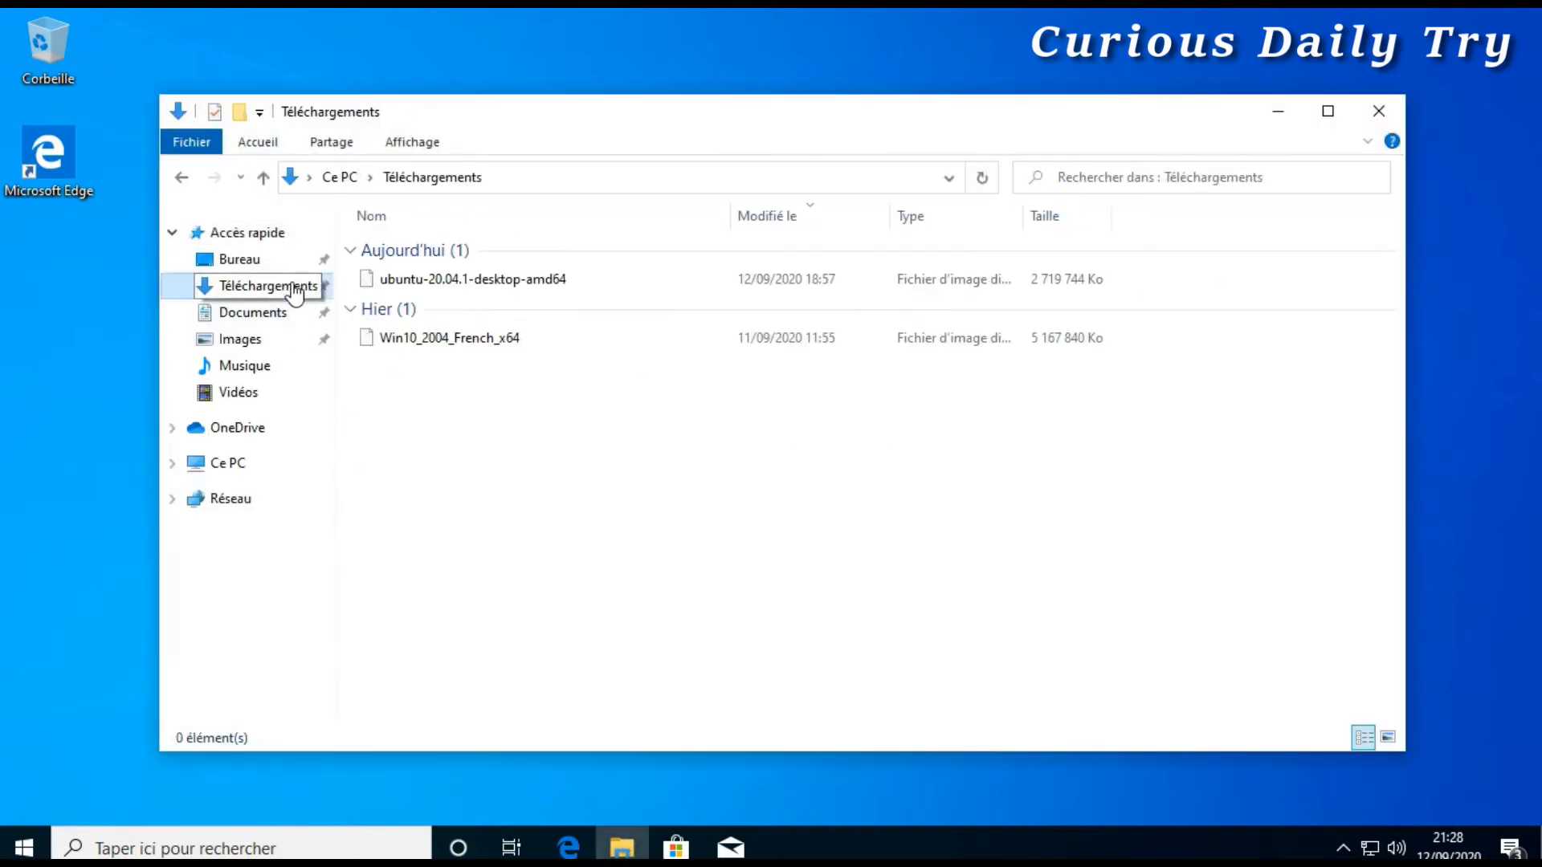
click(479, 347)
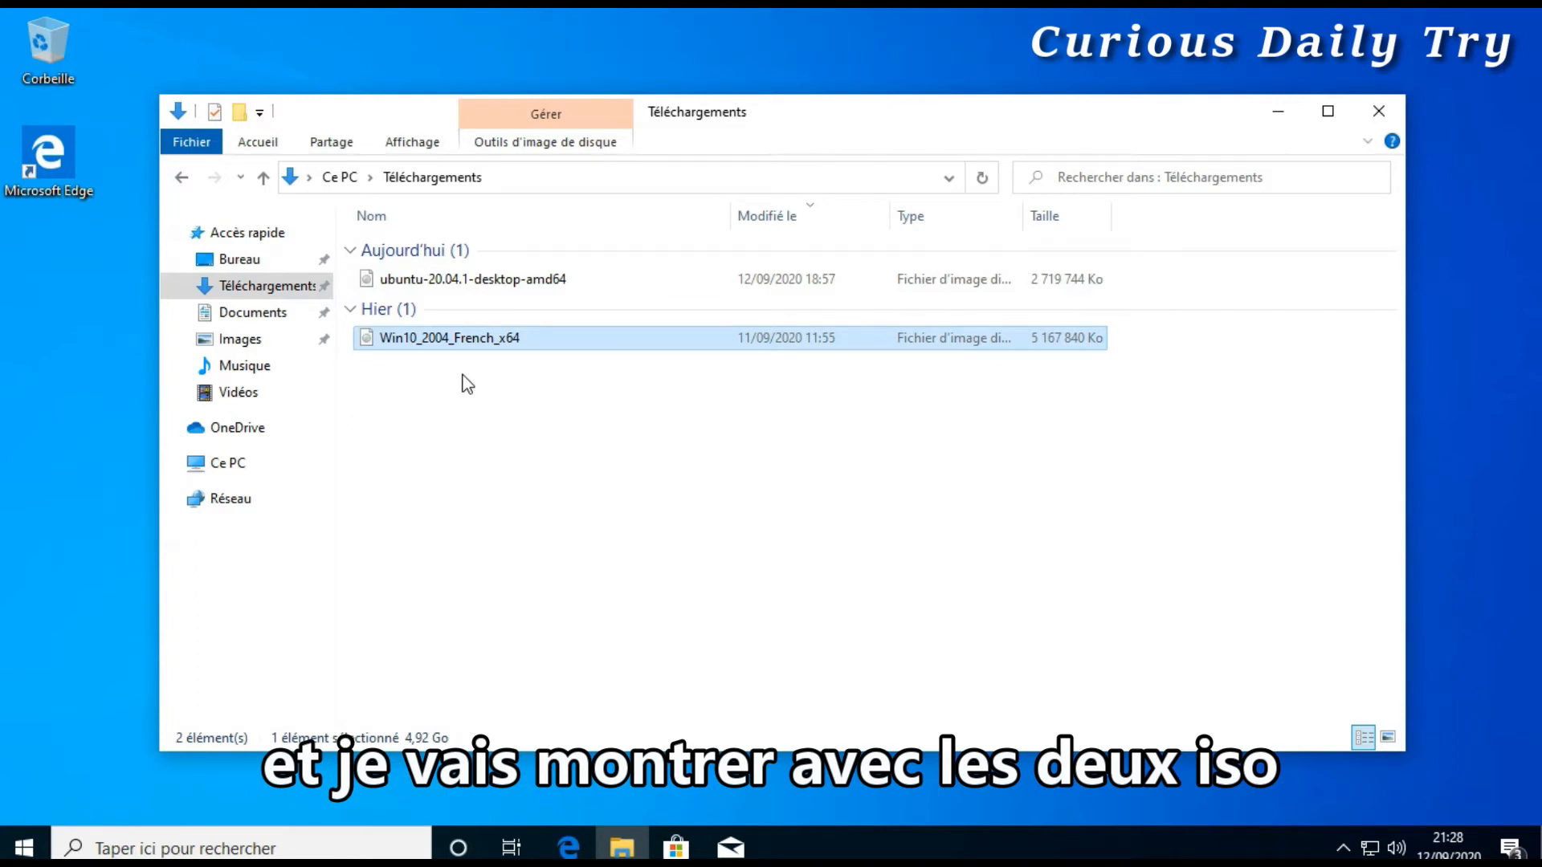
click(453, 281)
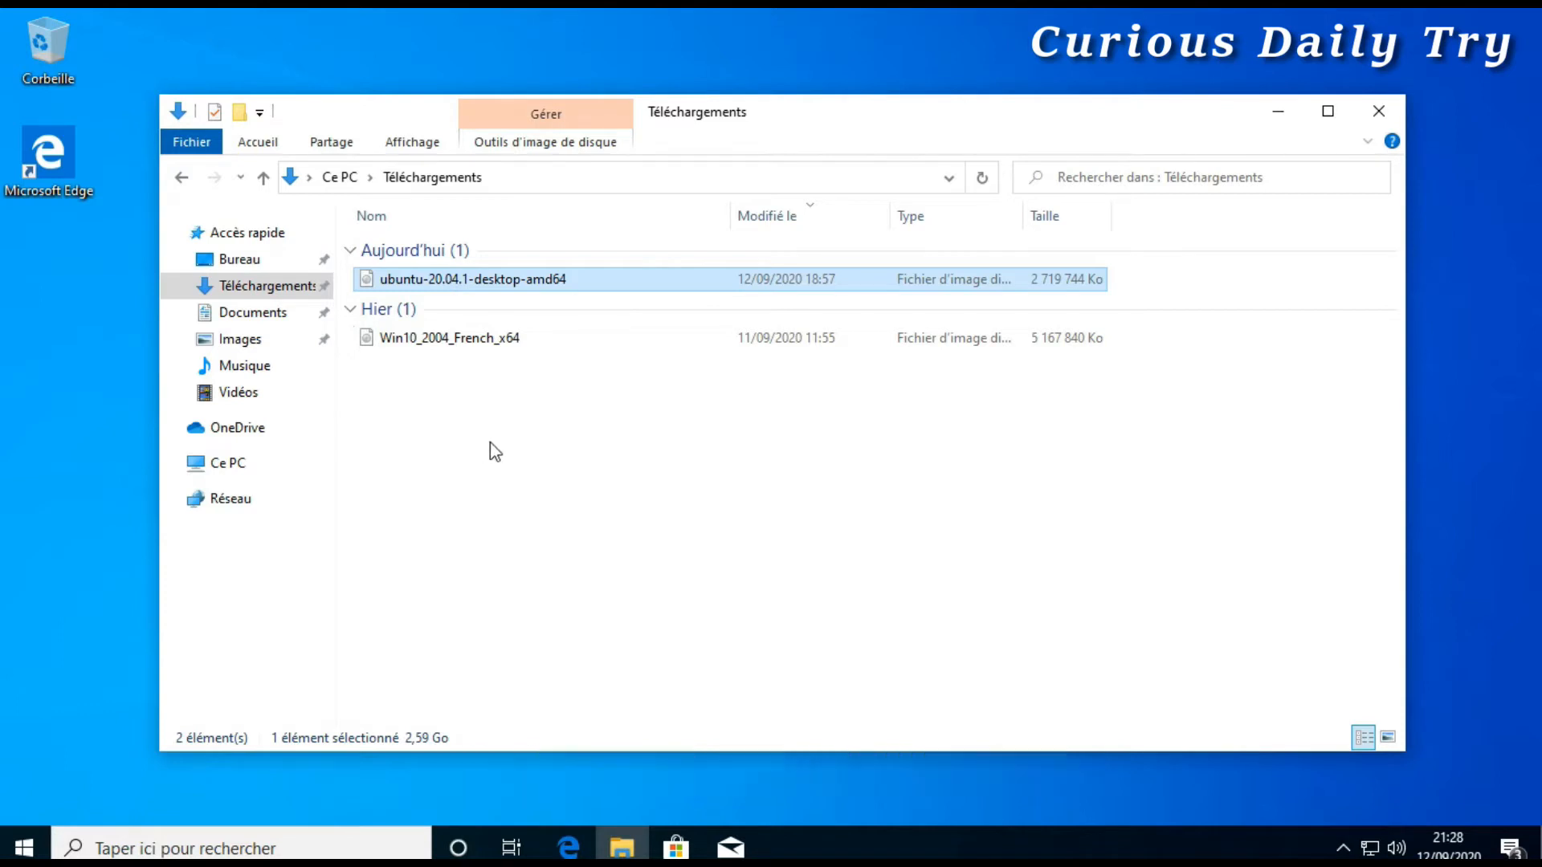
click(1381, 110)
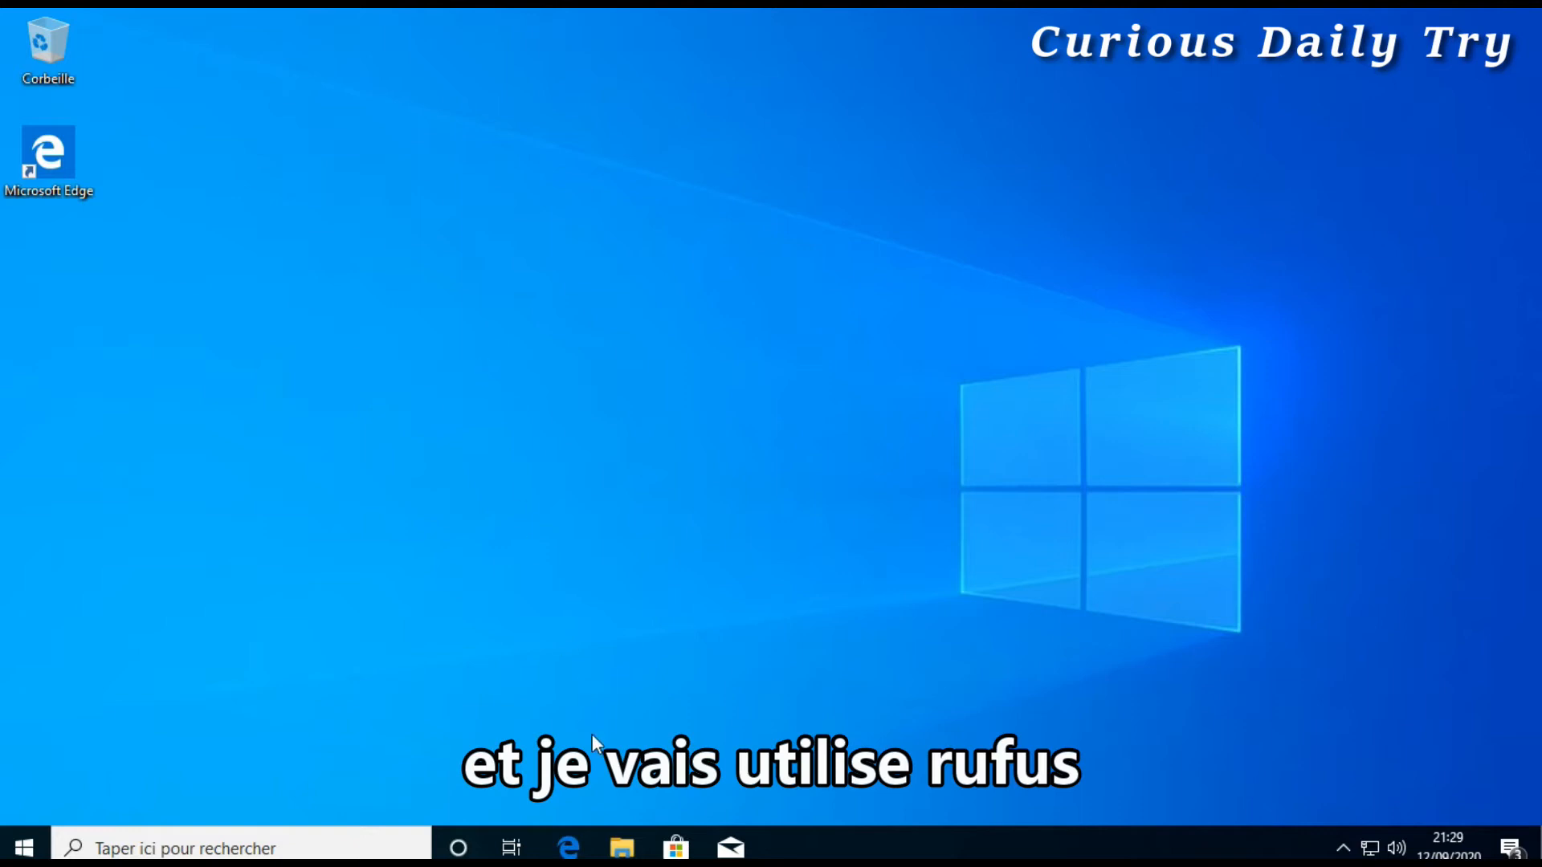
click(570, 847)
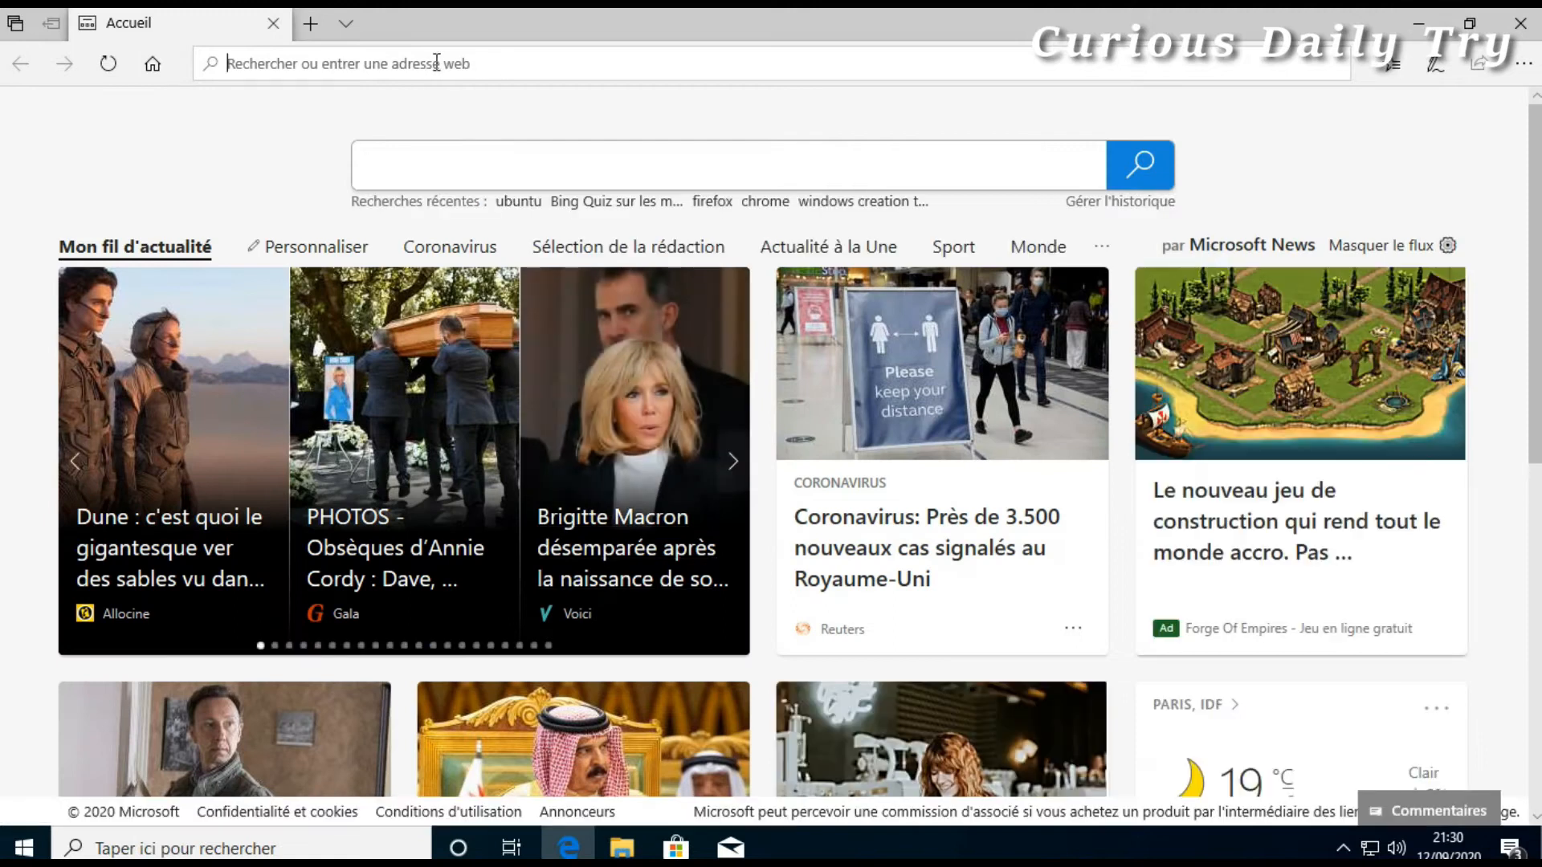
click(441, 68)
text(https://rufus.ie/)
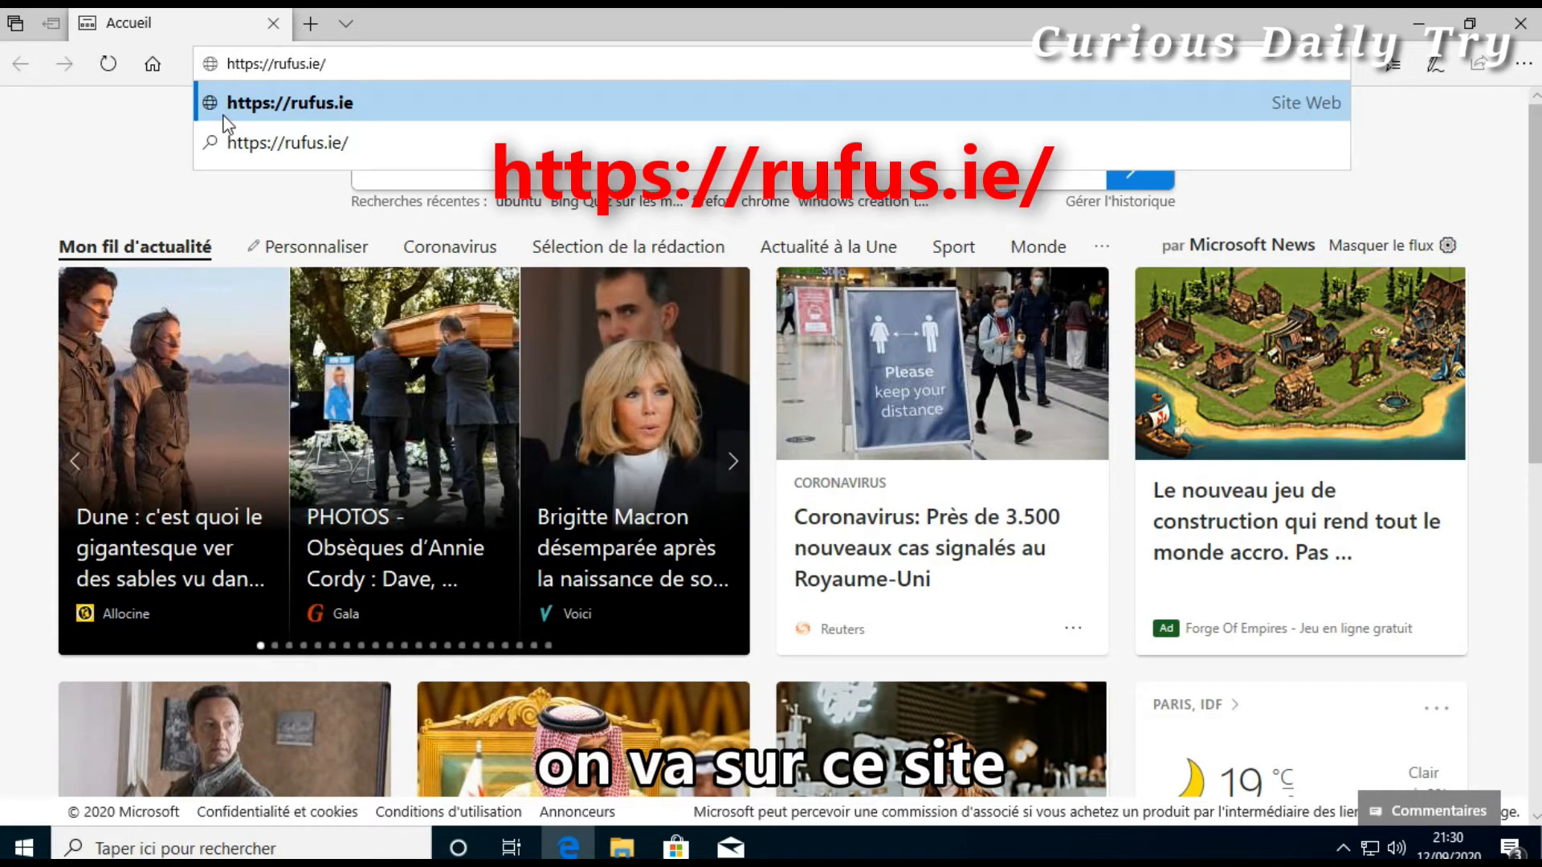
click(371, 116)
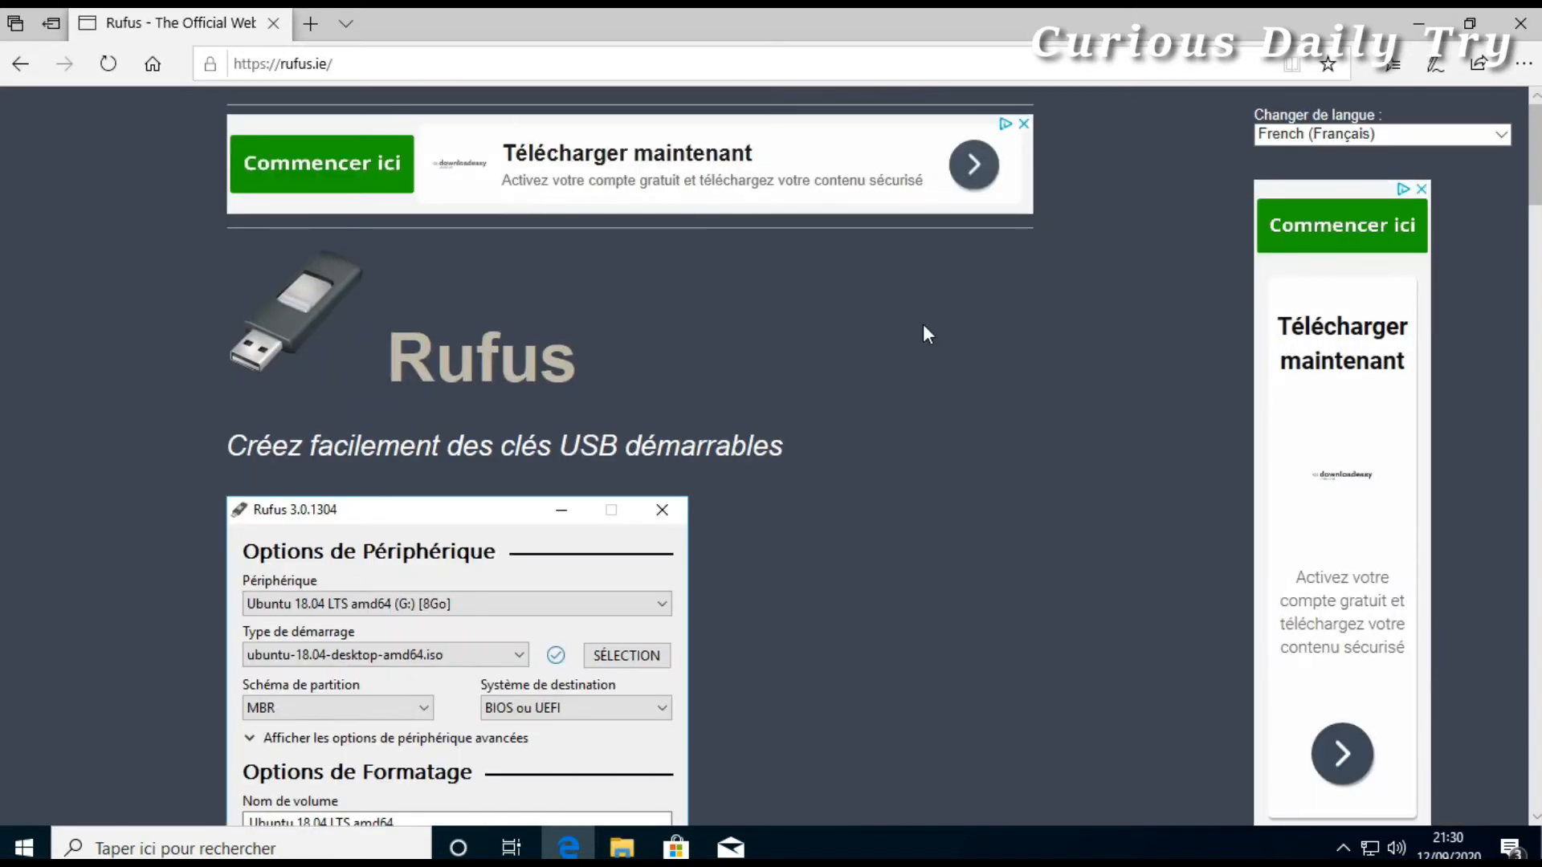
Step: Look through the languages offered for the Rufus page and close the list without choosing another one
click(1325, 136)
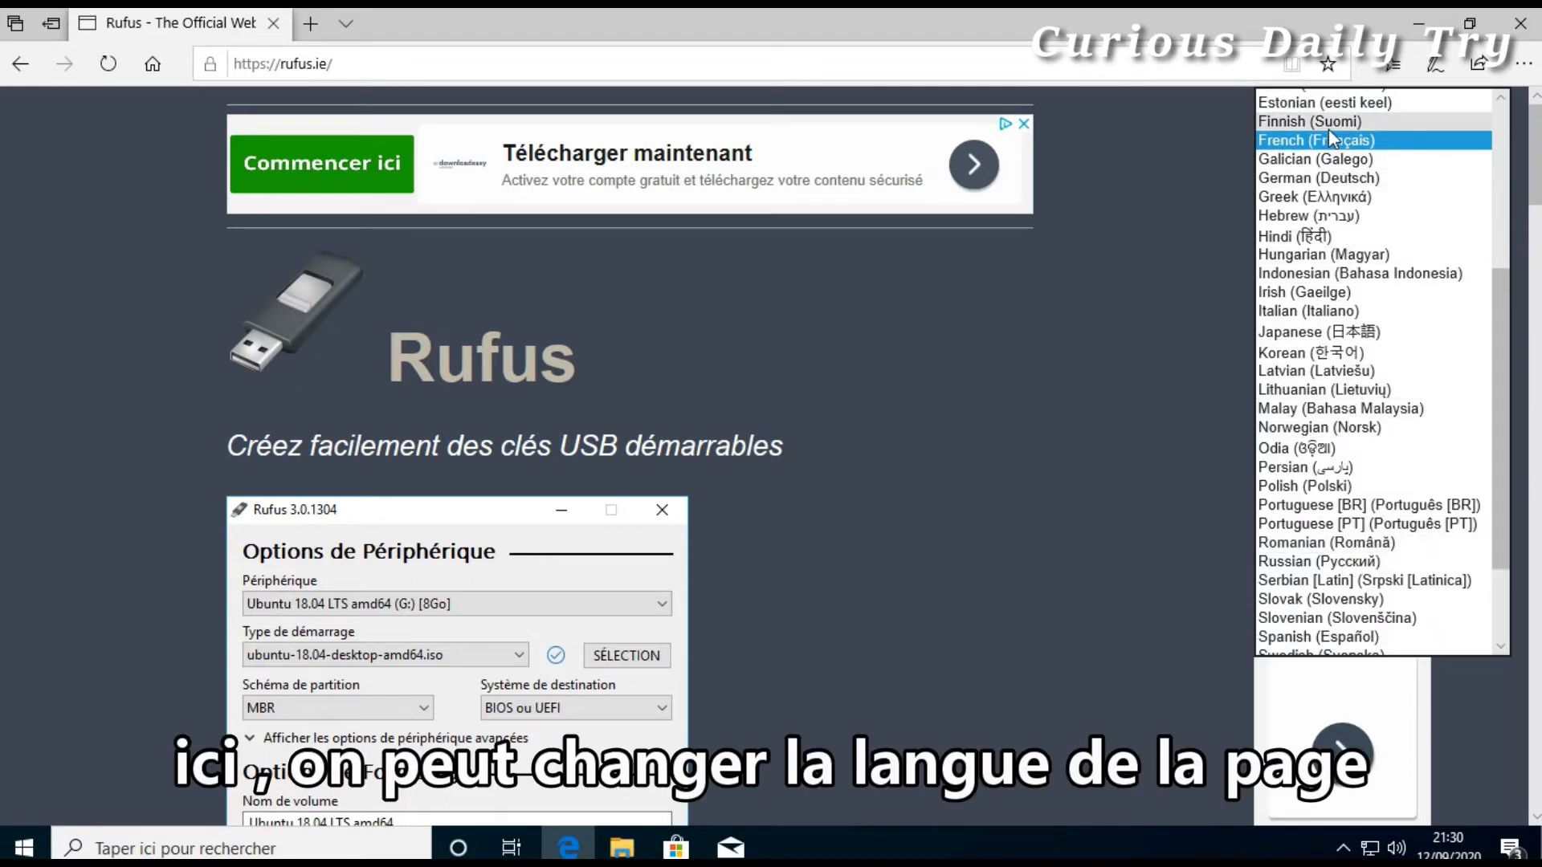
scroll(1410, 513, down, 2)
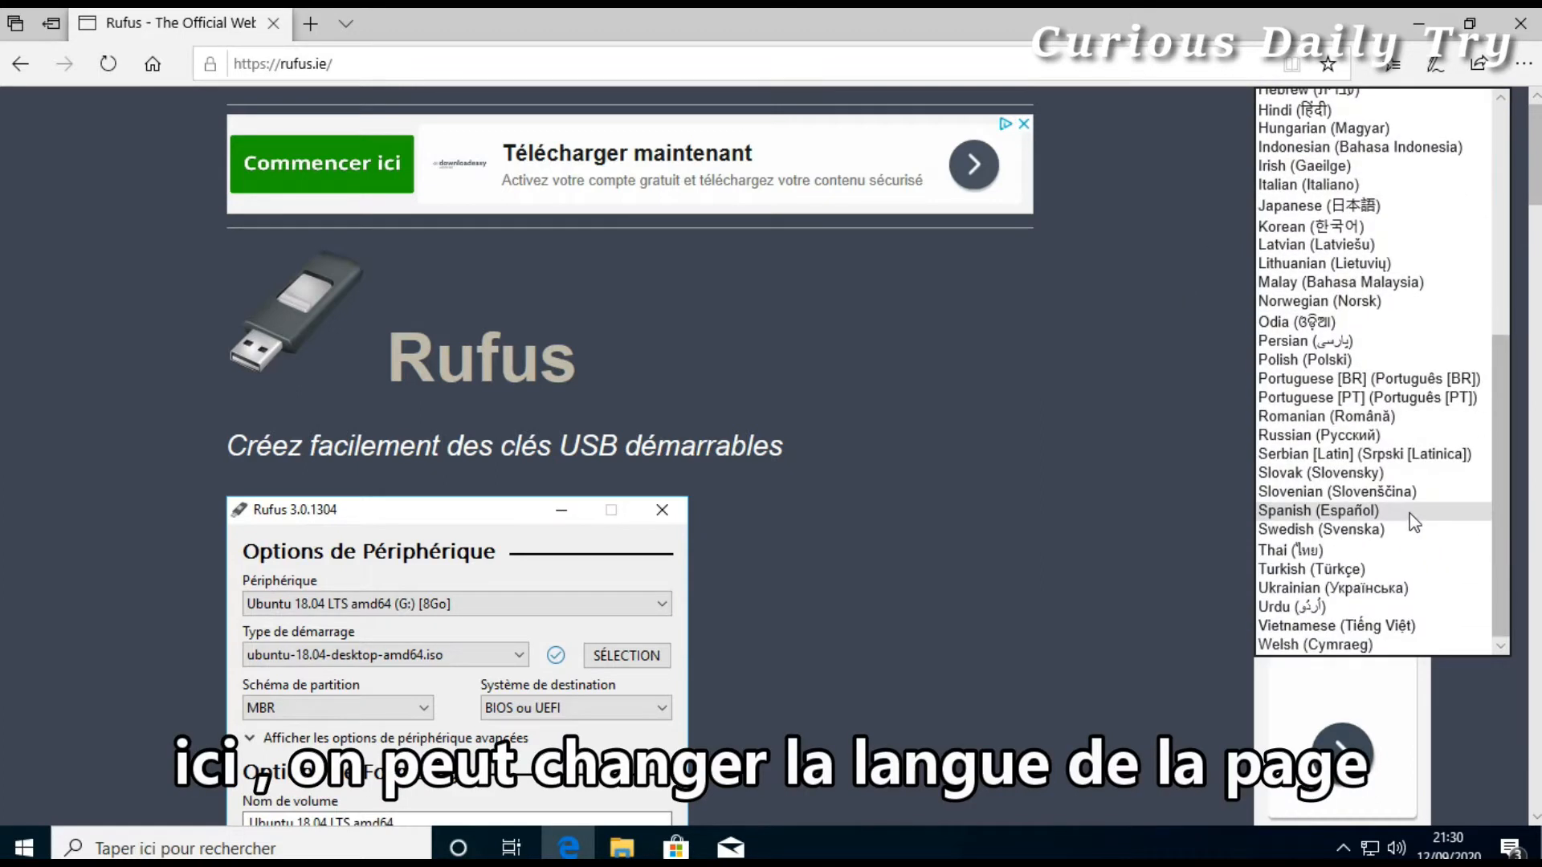
scroll(1410, 513, up, 7)
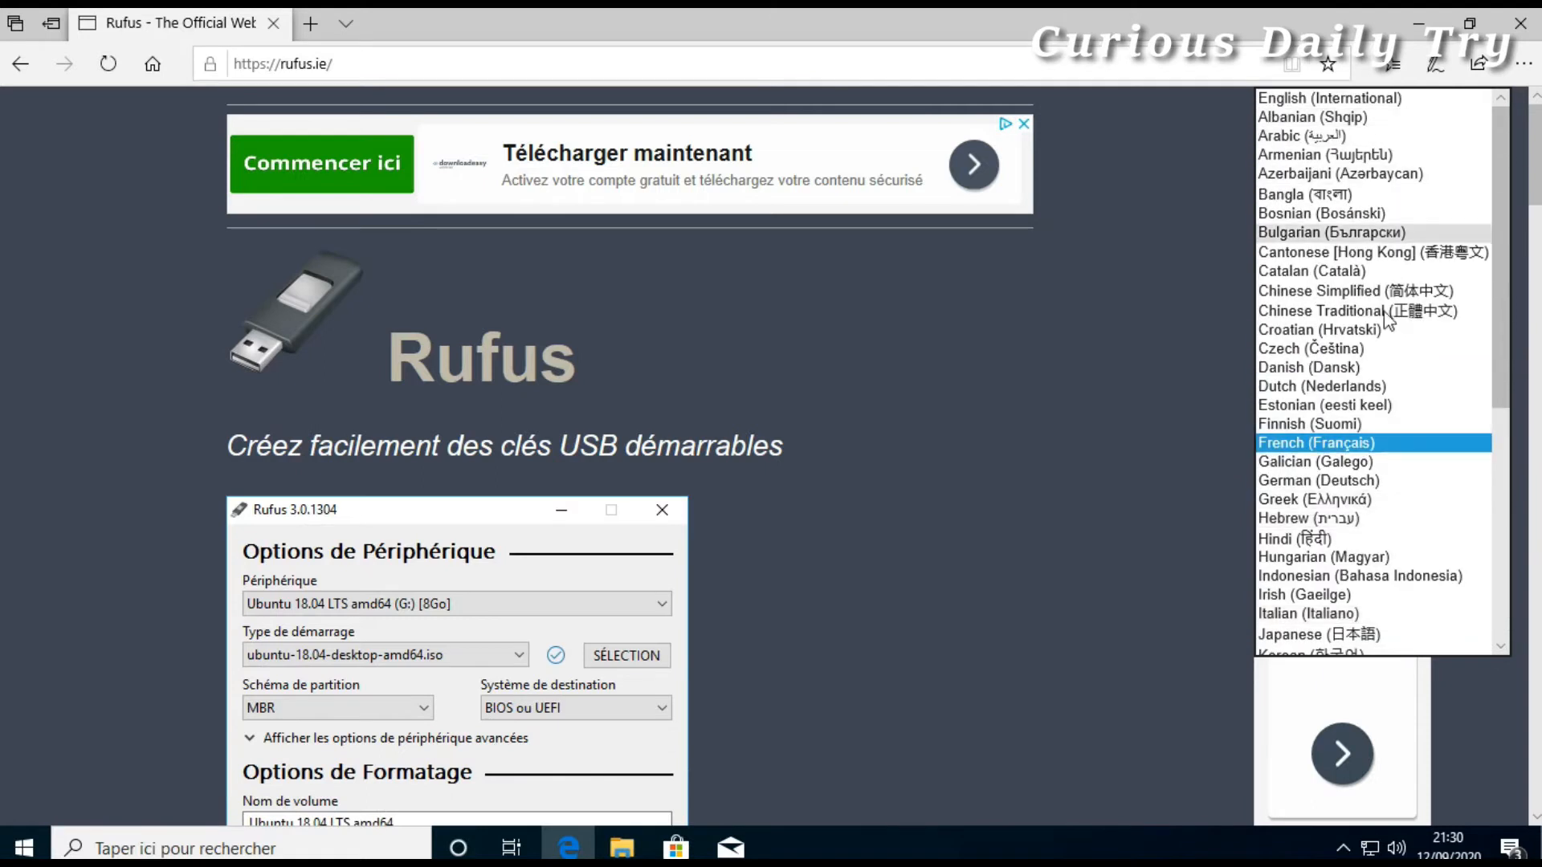
click(1159, 390)
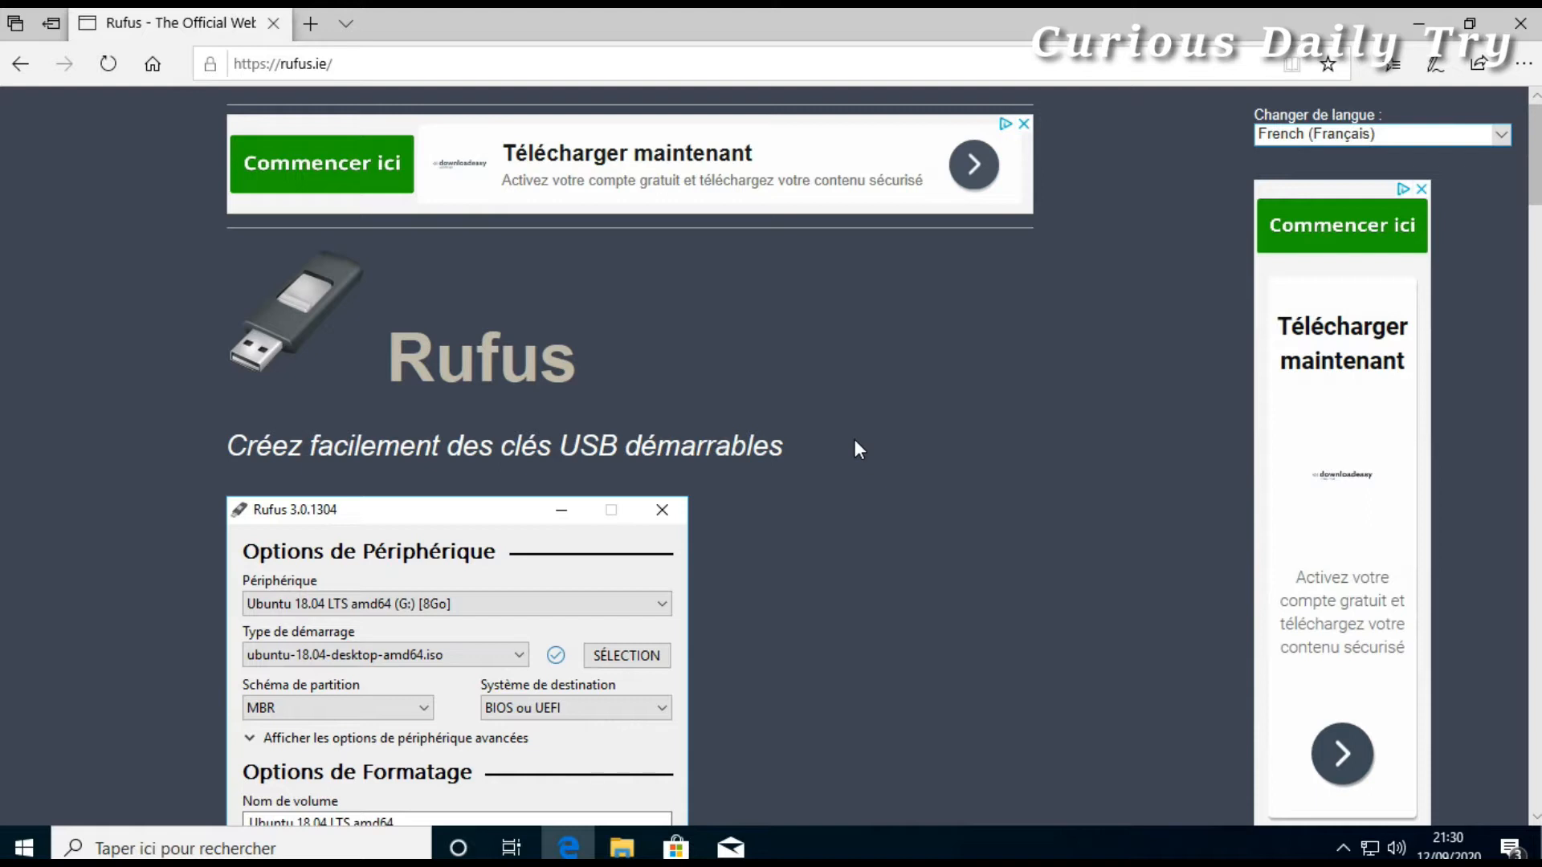
Step: Read the Rufus page from the program preview and description down to the Téléchargement section
scroll(854, 446, down, 3)
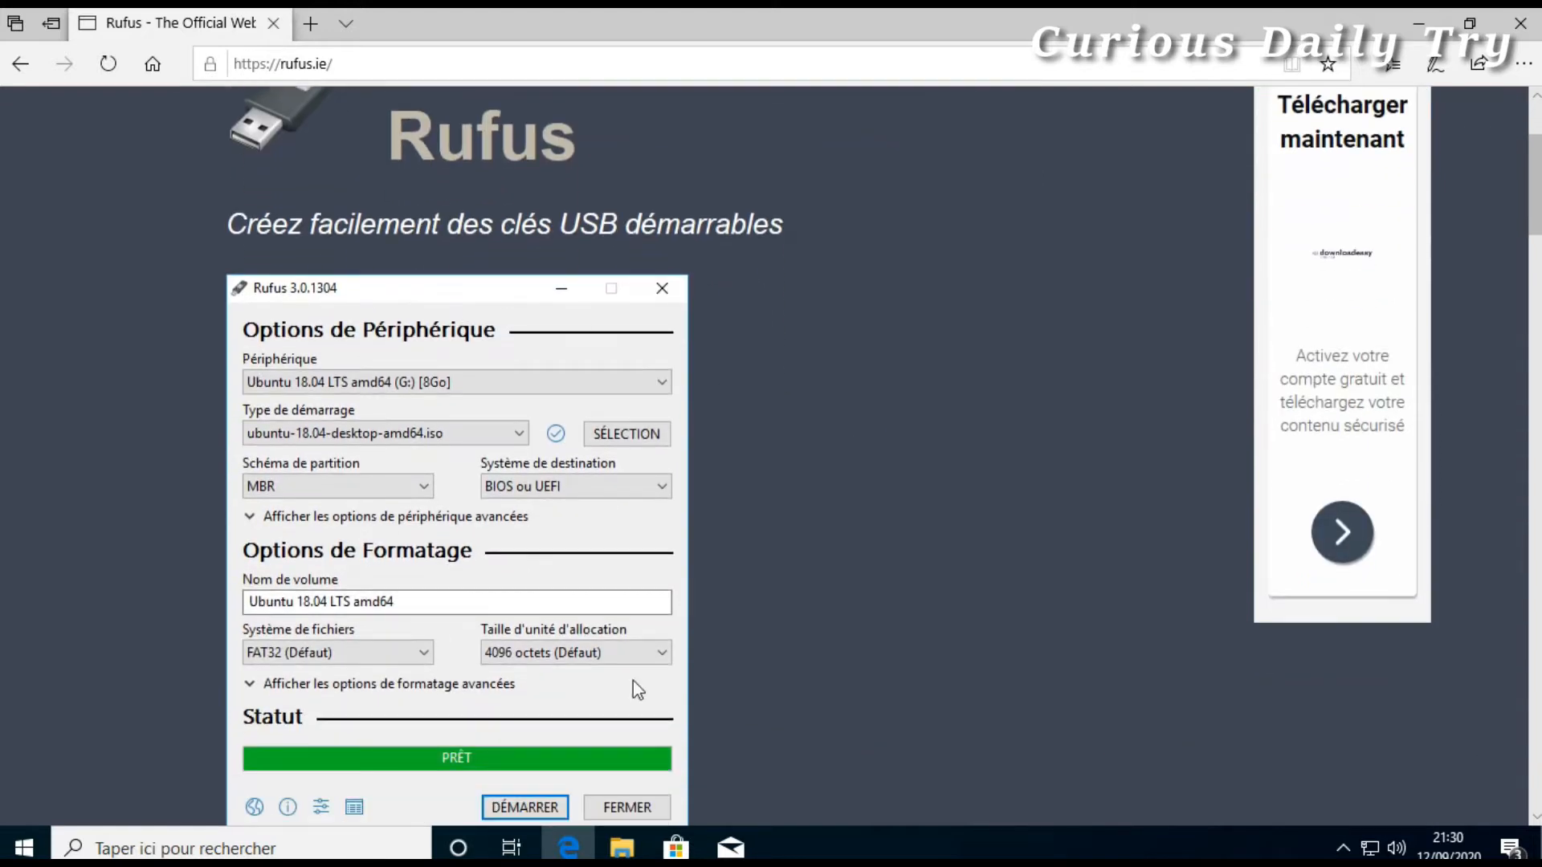
scroll(777, 479, down, 2)
scroll(777, 478, up, 1)
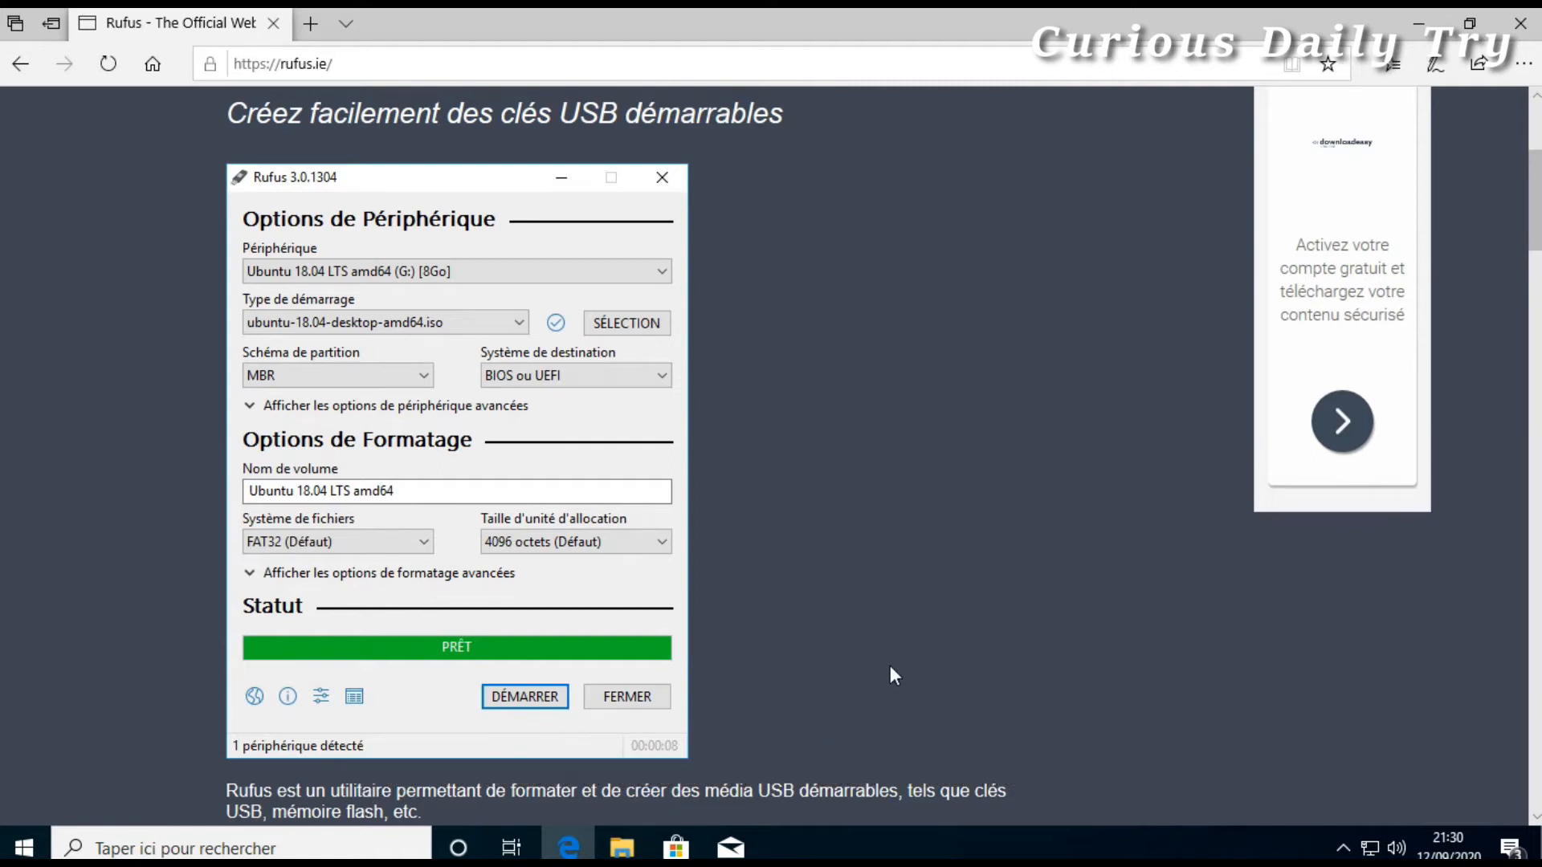
scroll(890, 664, down, 3)
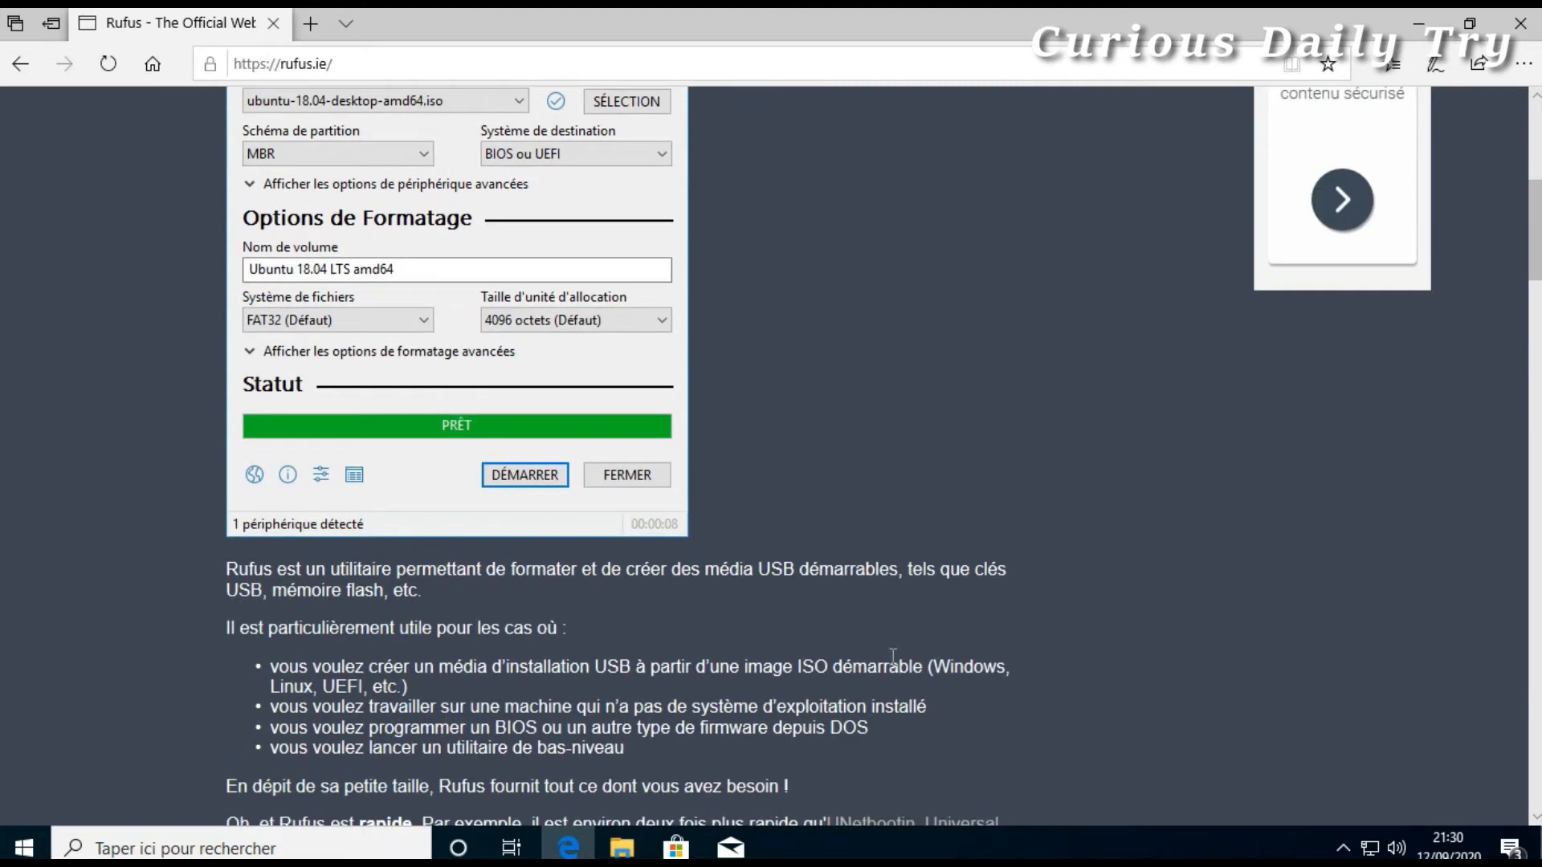
scroll(893, 657, down, 1)
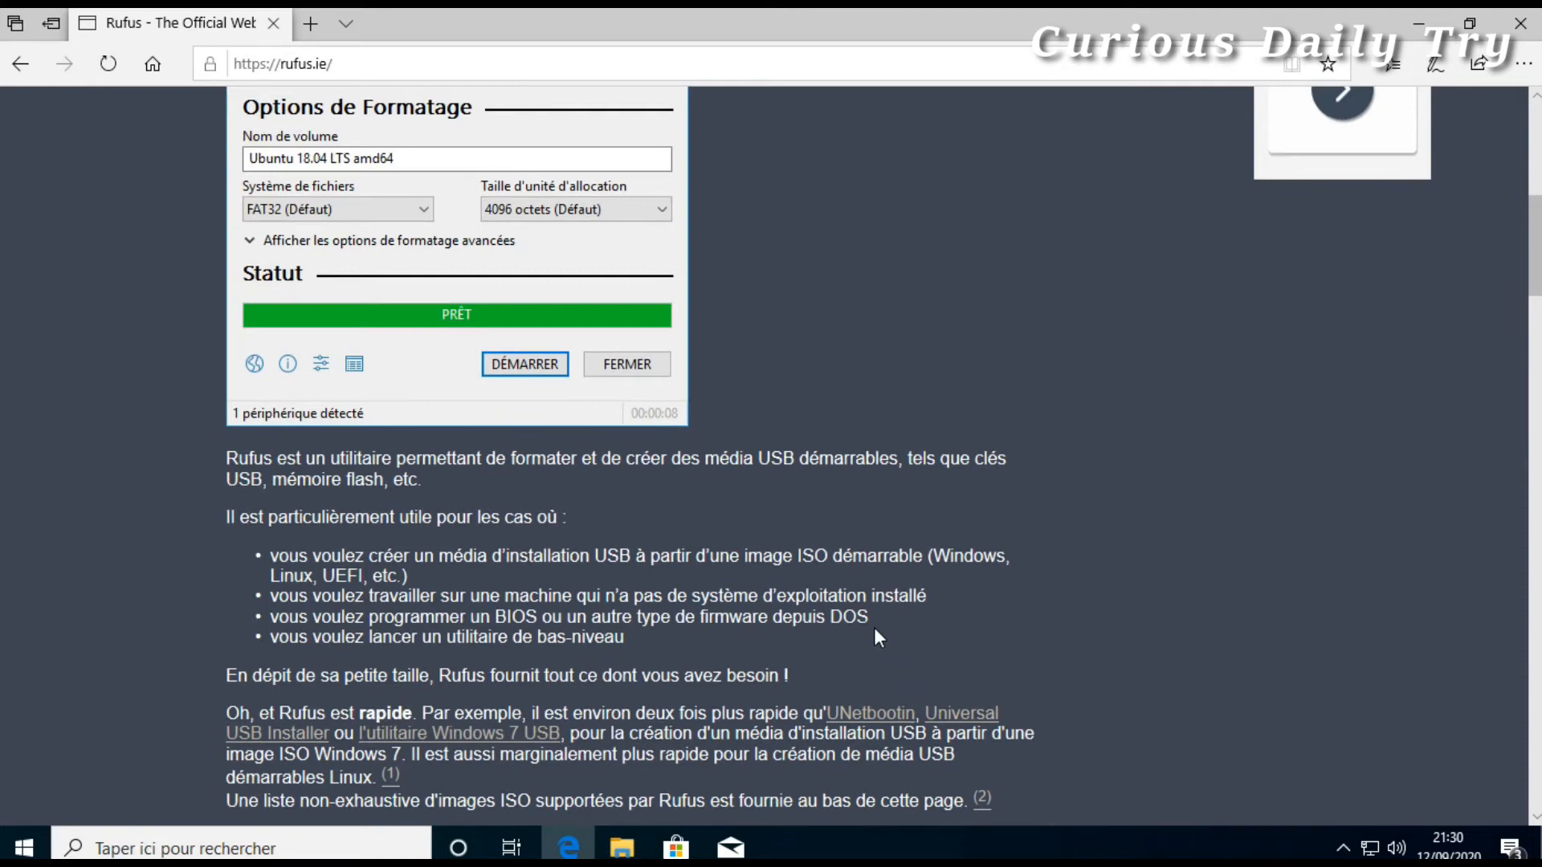
scroll(906, 640, down, 3)
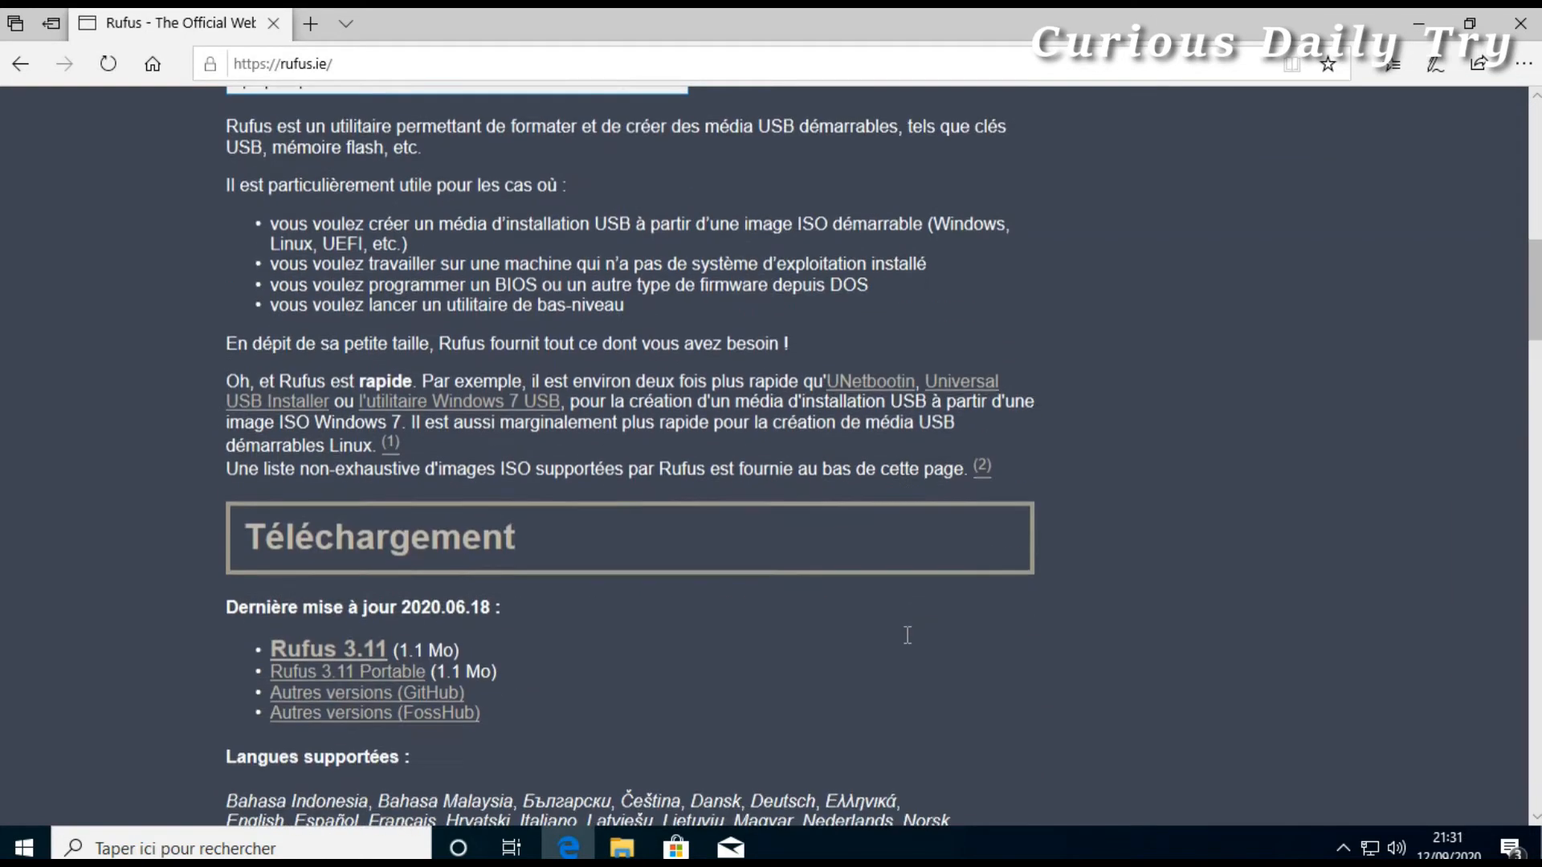
scroll(908, 634, down, 1)
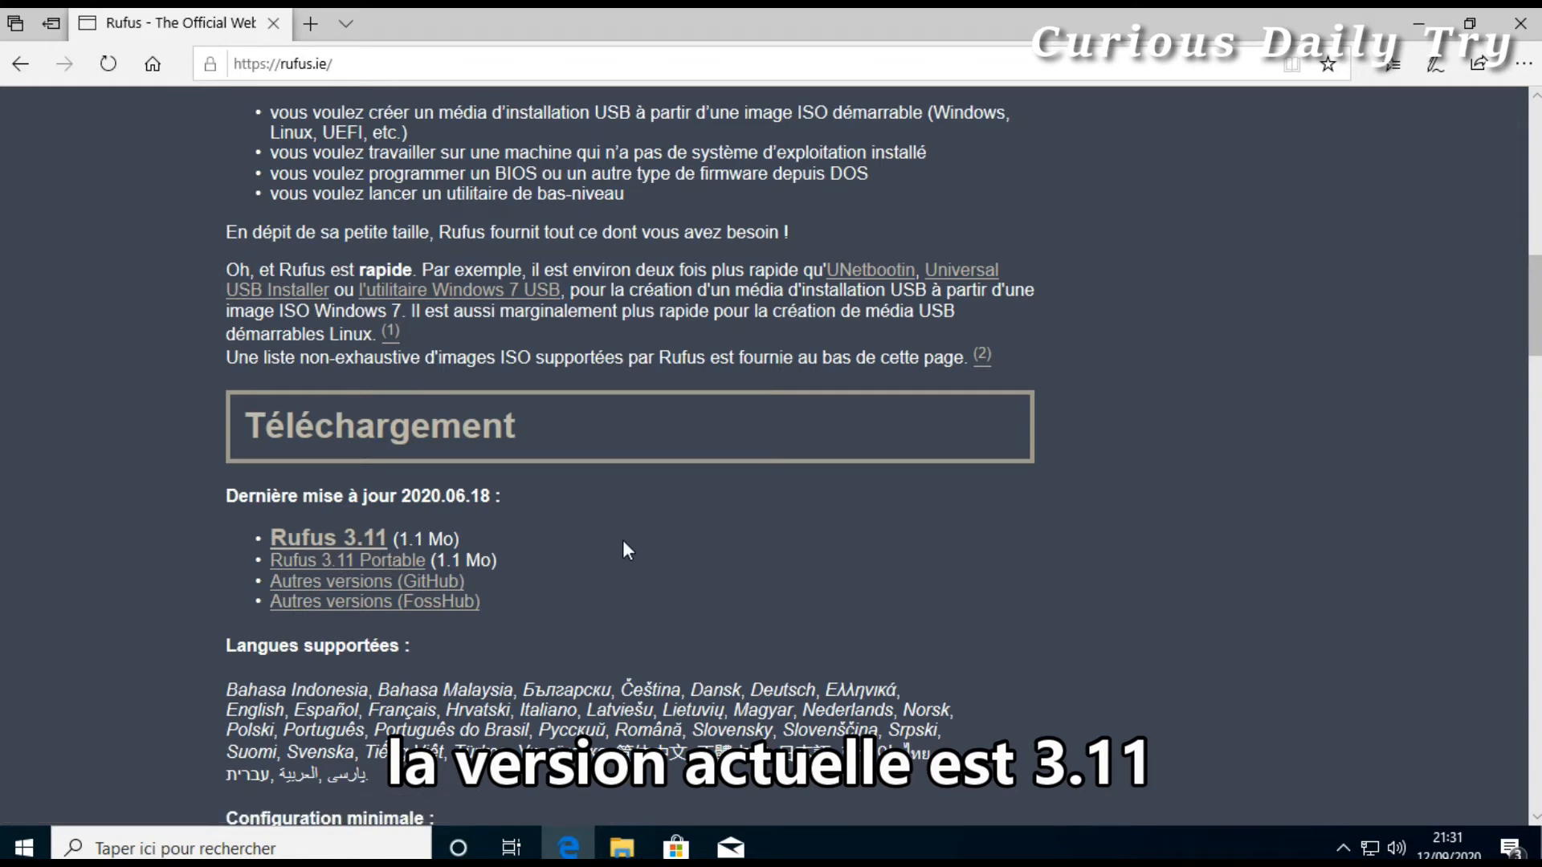
Step: Examine the rest of the Rufus page, including usage notes, latest changes, speed tests and the list of supported ISO images
scroll(628, 546, down, 4)
scroll(630, 537, down, 4)
scroll(630, 536, down, 3)
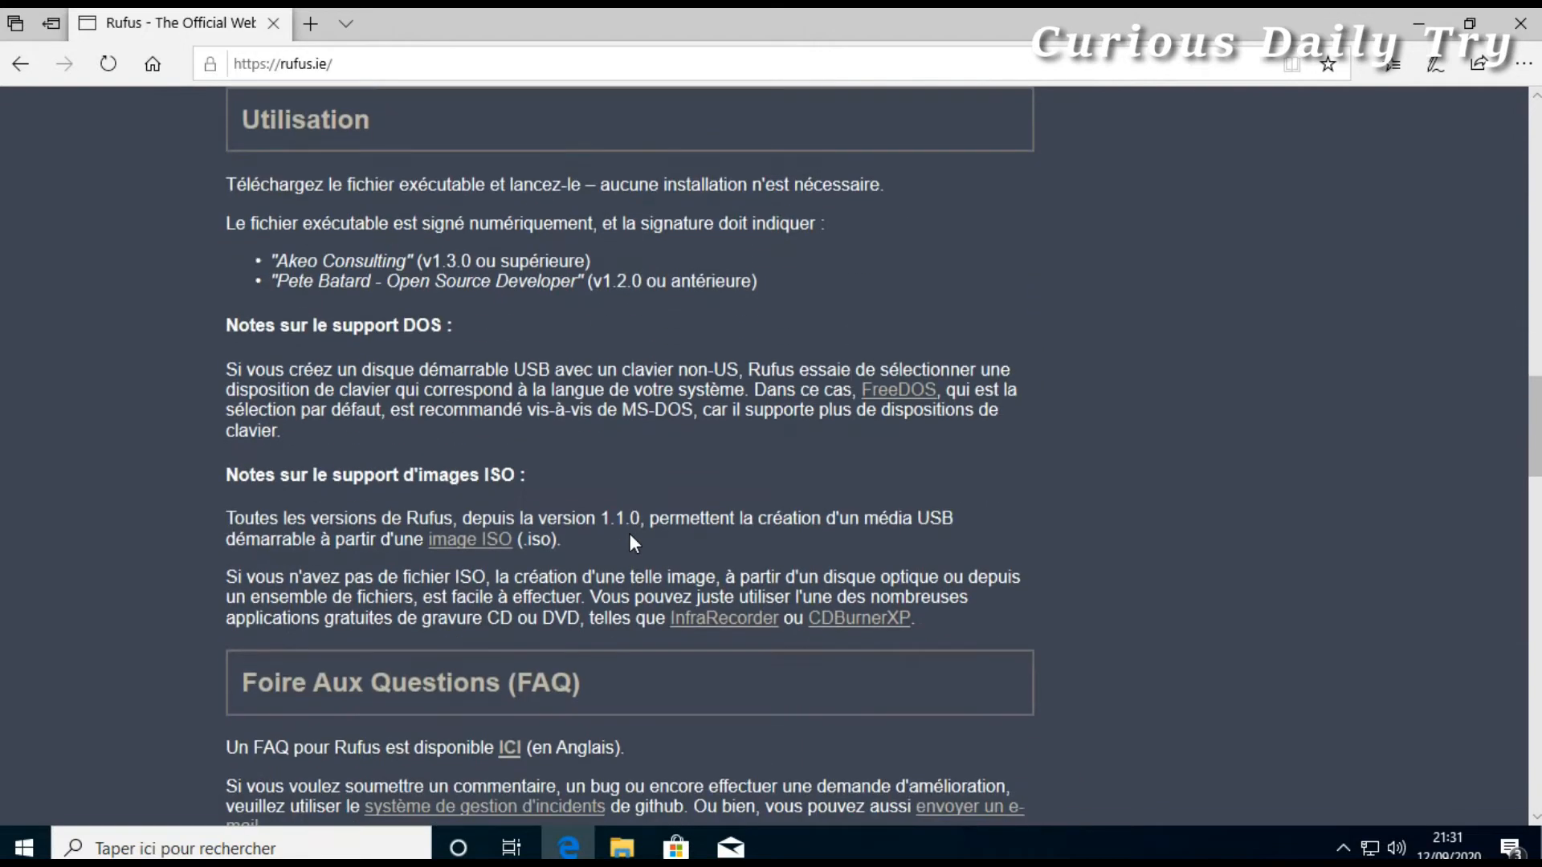
scroll(628, 533, down, 5)
scroll(629, 534, down, 8)
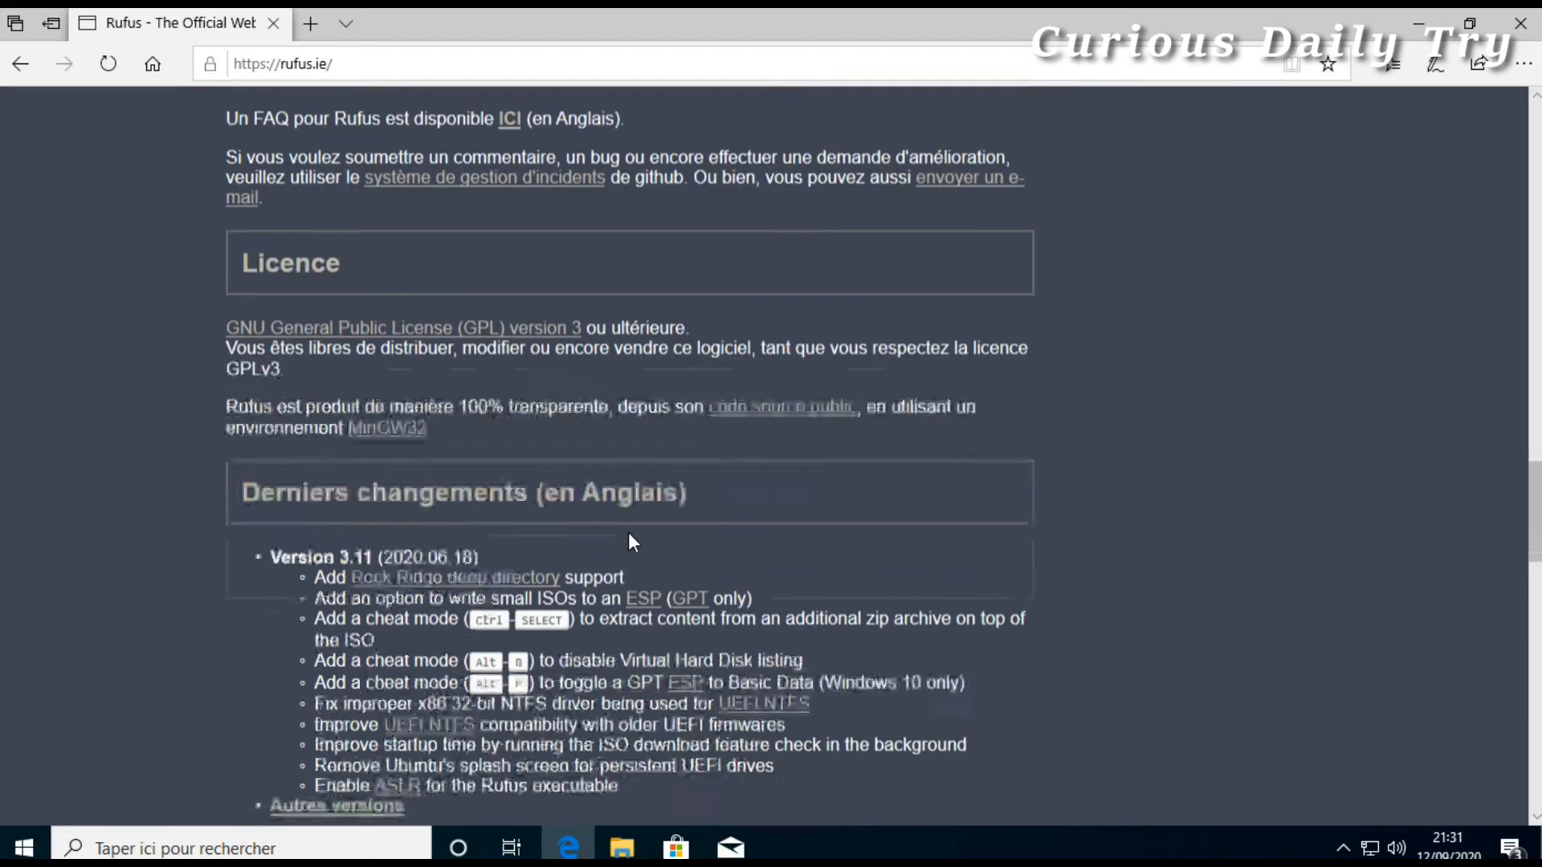
scroll(628, 532, down, 7)
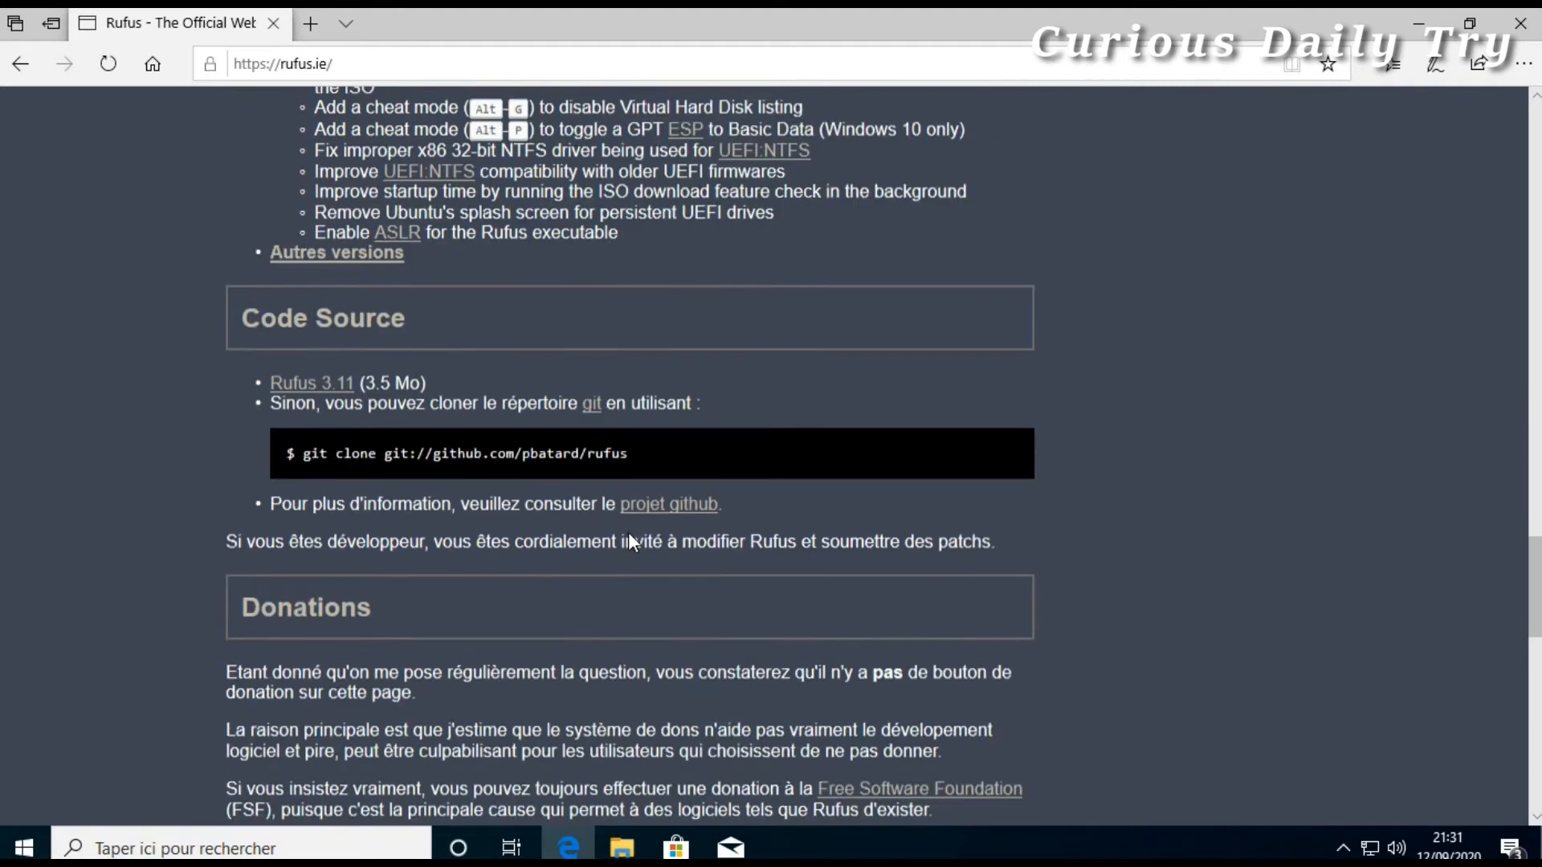
scroll(628, 532, down, 5)
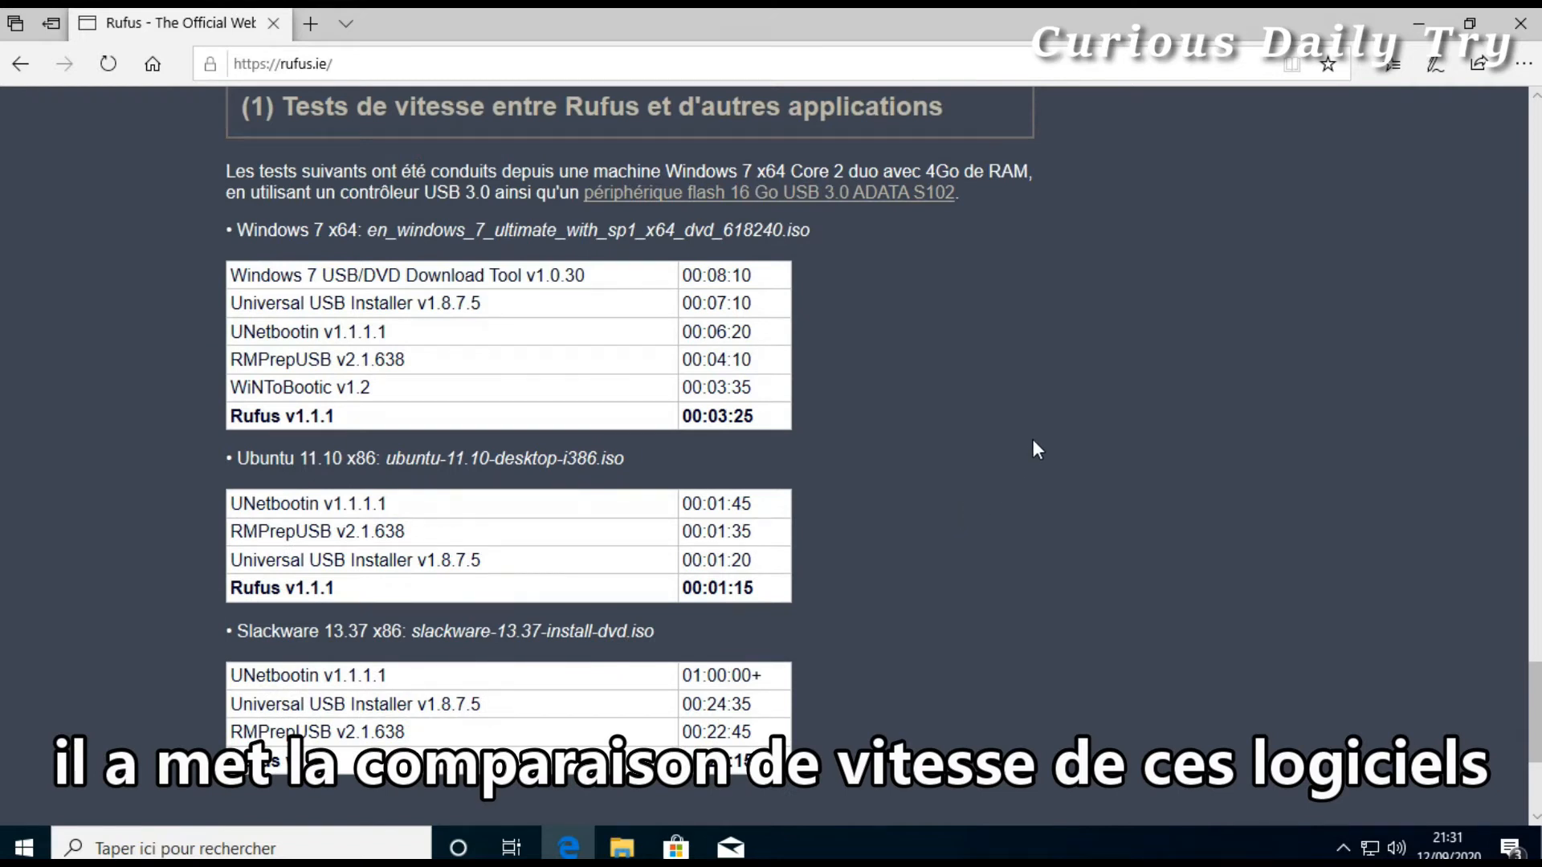
scroll(1032, 441, down, 4)
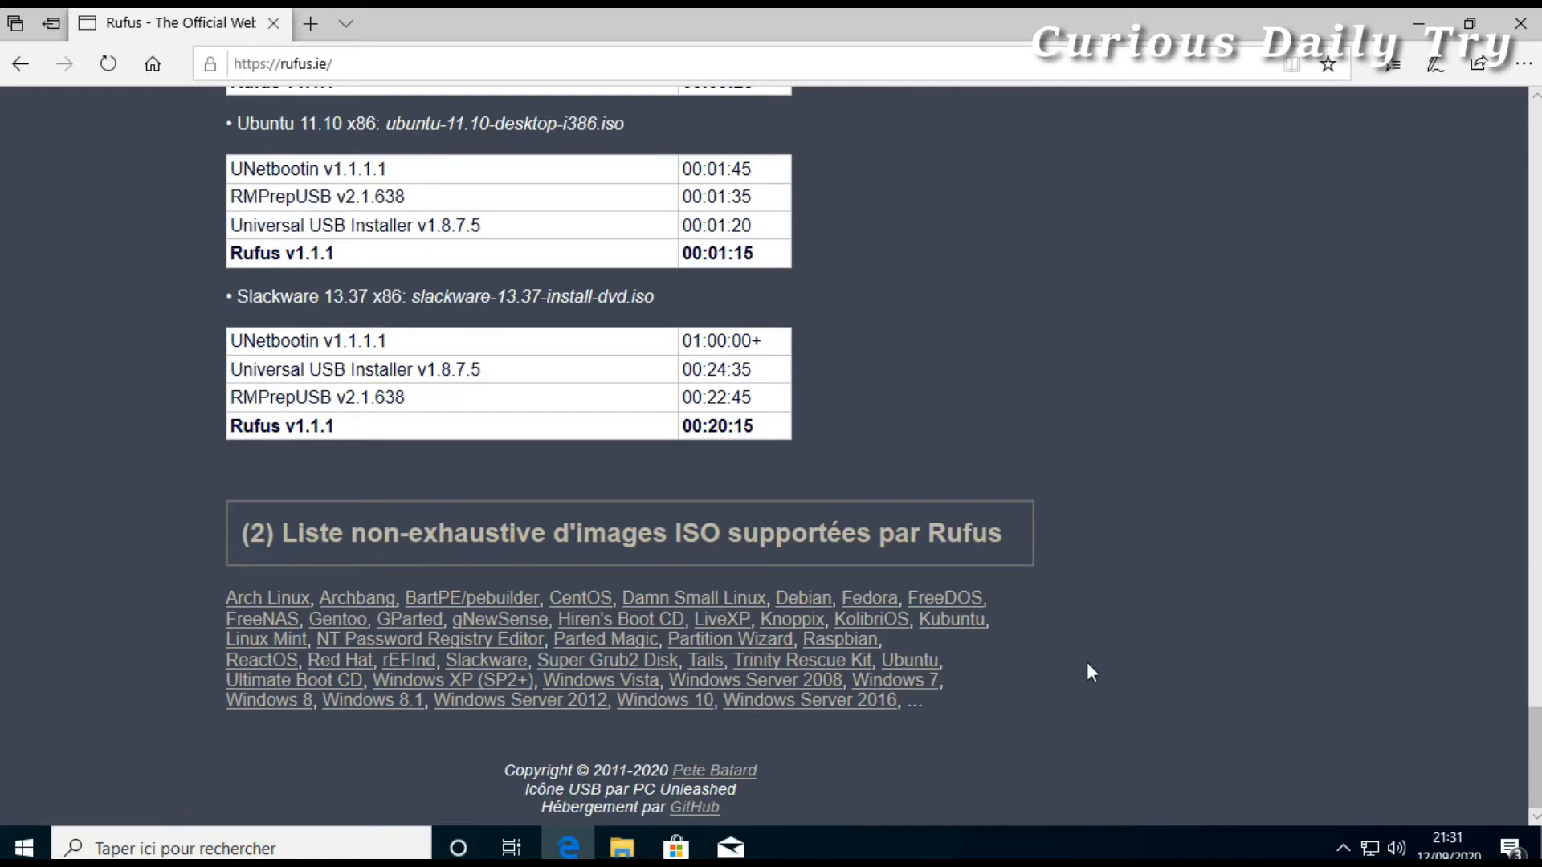
Step: Download Rufus 3.11 Portable from the Téléchargement section and save the file
scroll(1088, 664, up, 20)
scroll(1083, 671, up, 5)
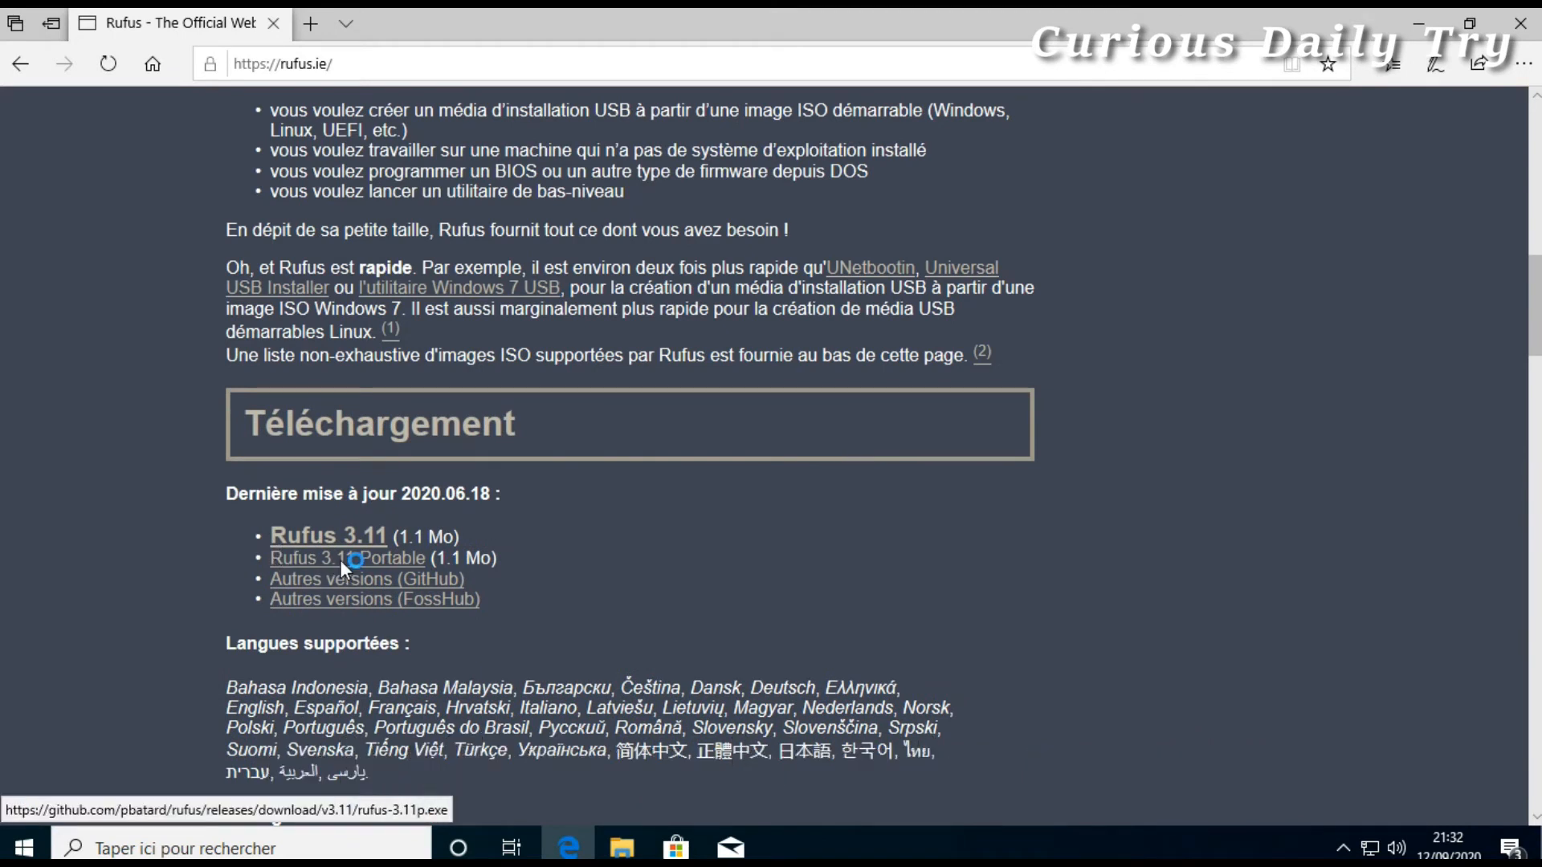
click(423, 564)
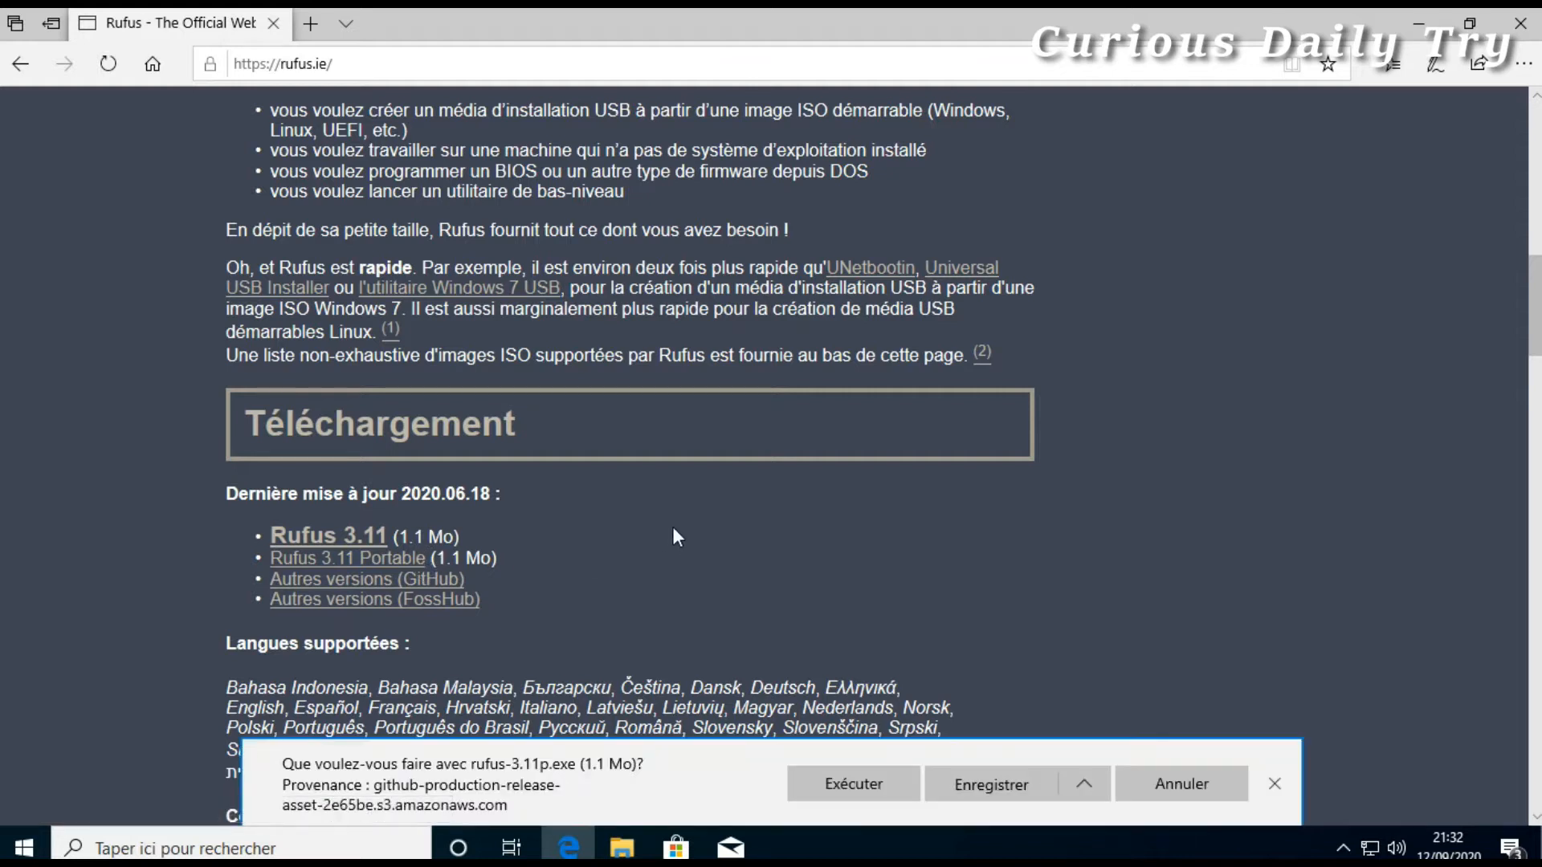
click(1004, 789)
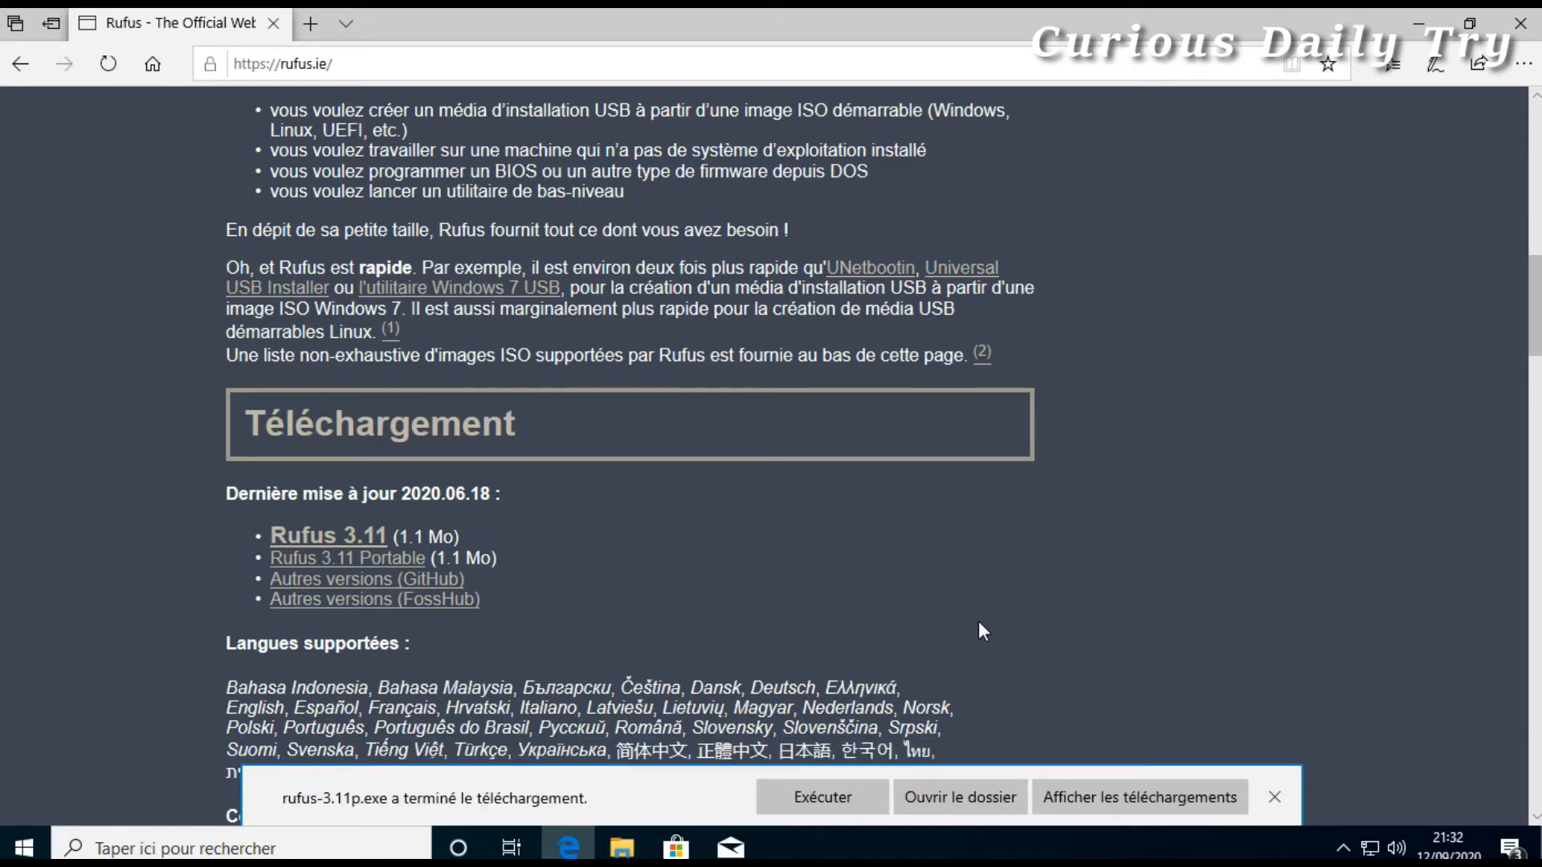
Step: Open the folder containing the downloaded Rufus file, close the browser, and display the Téléchargements folder
click(970, 800)
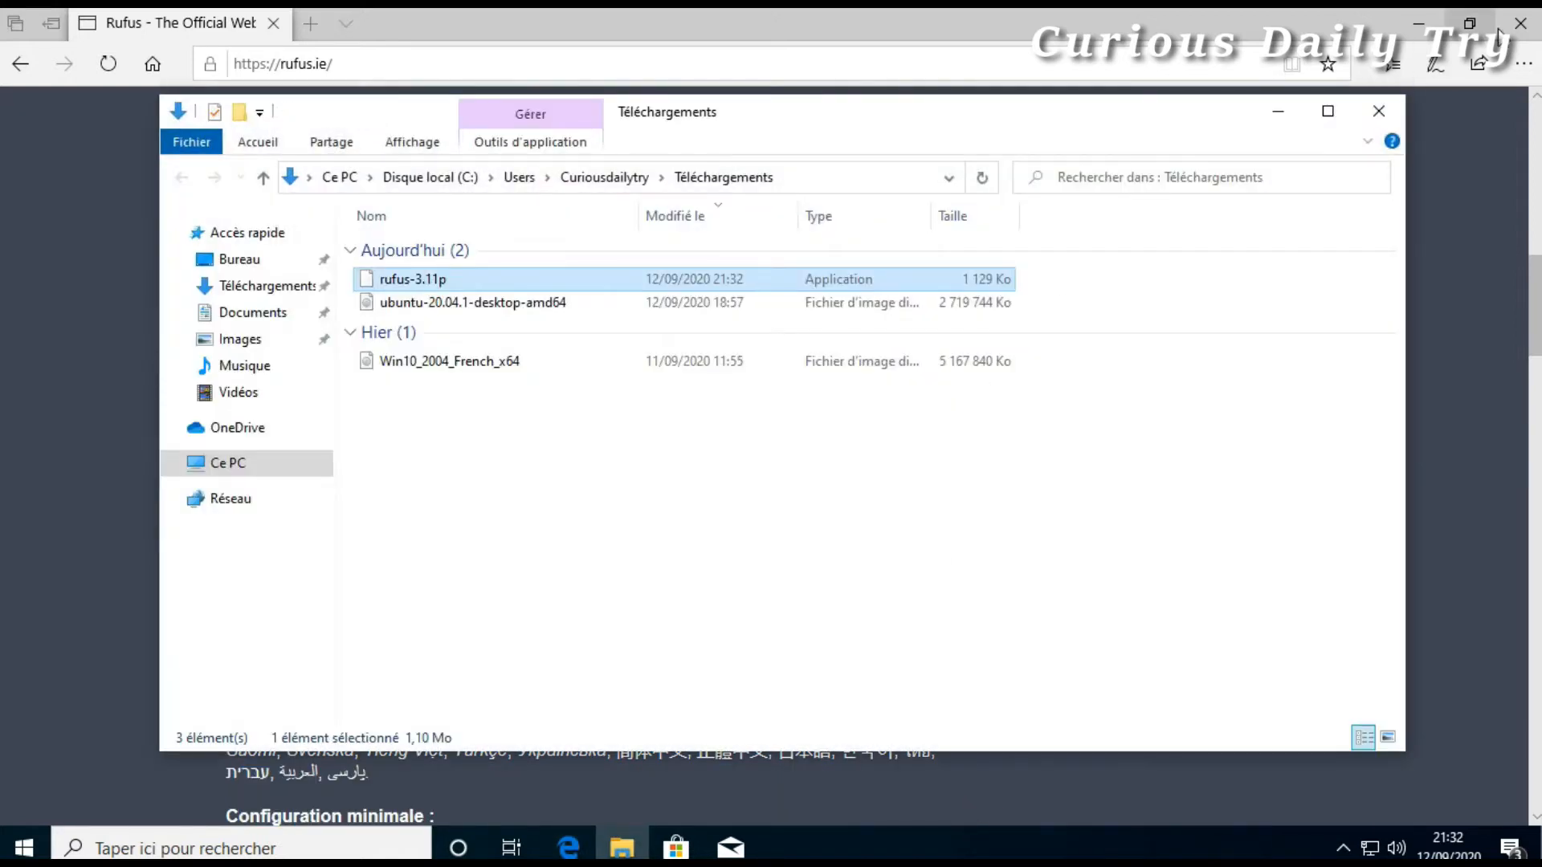
click(1522, 31)
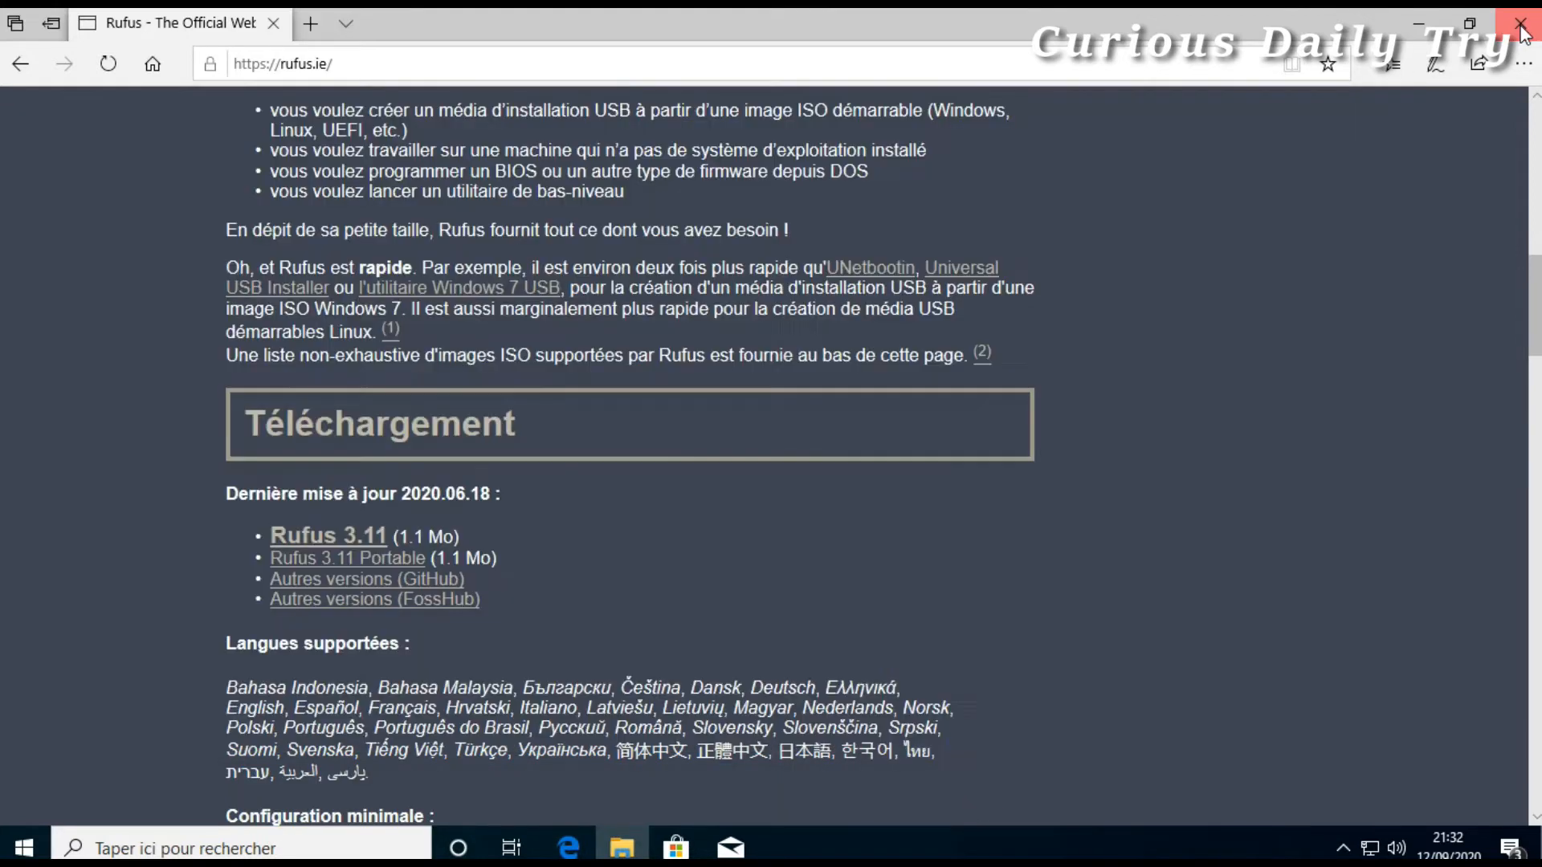
click(1522, 30)
click(507, 536)
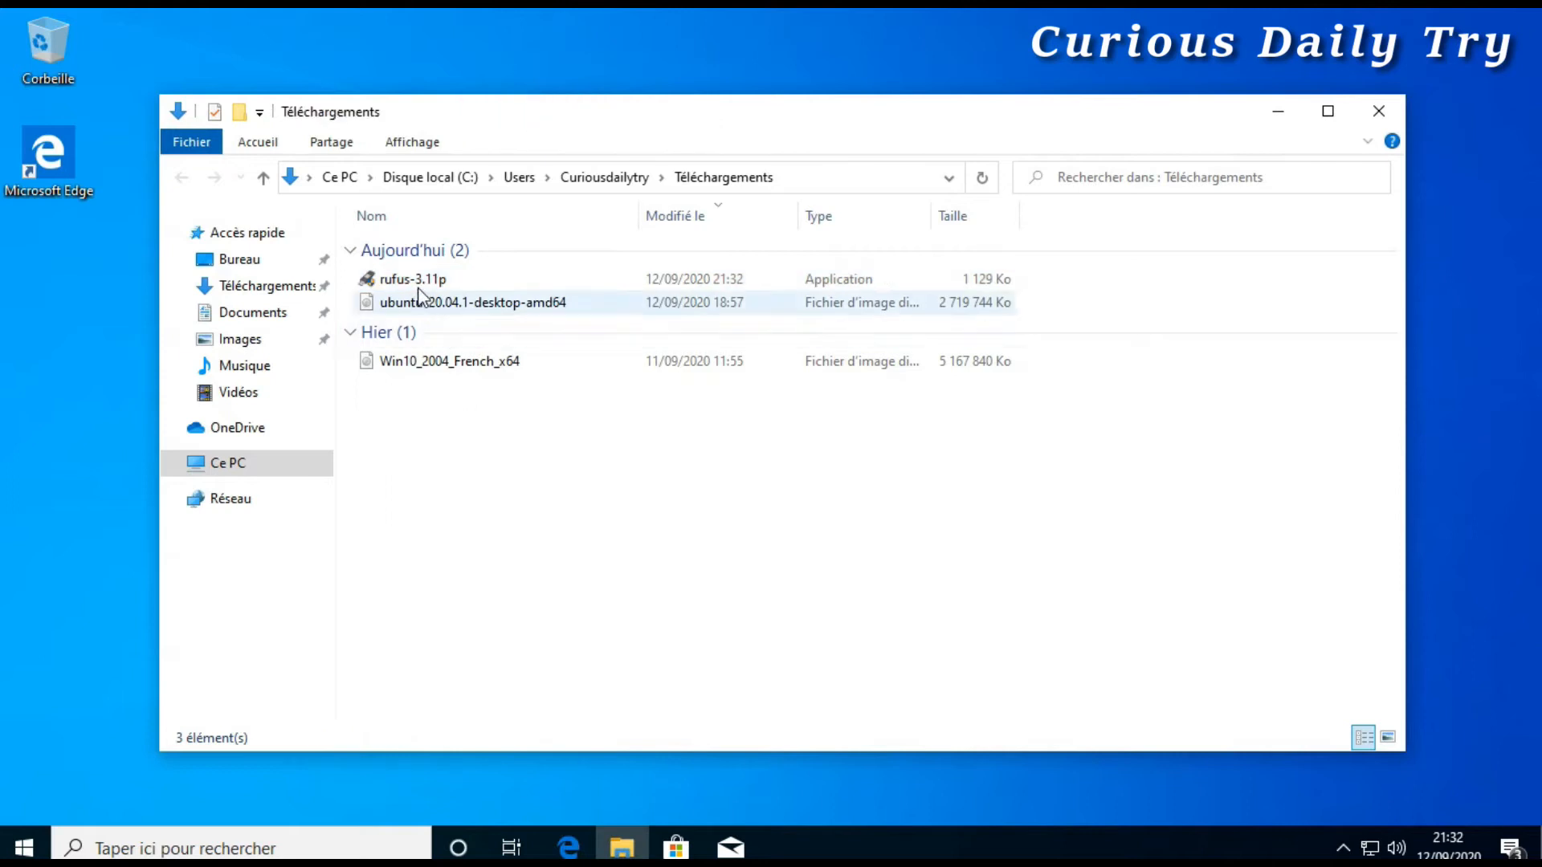
click(227, 290)
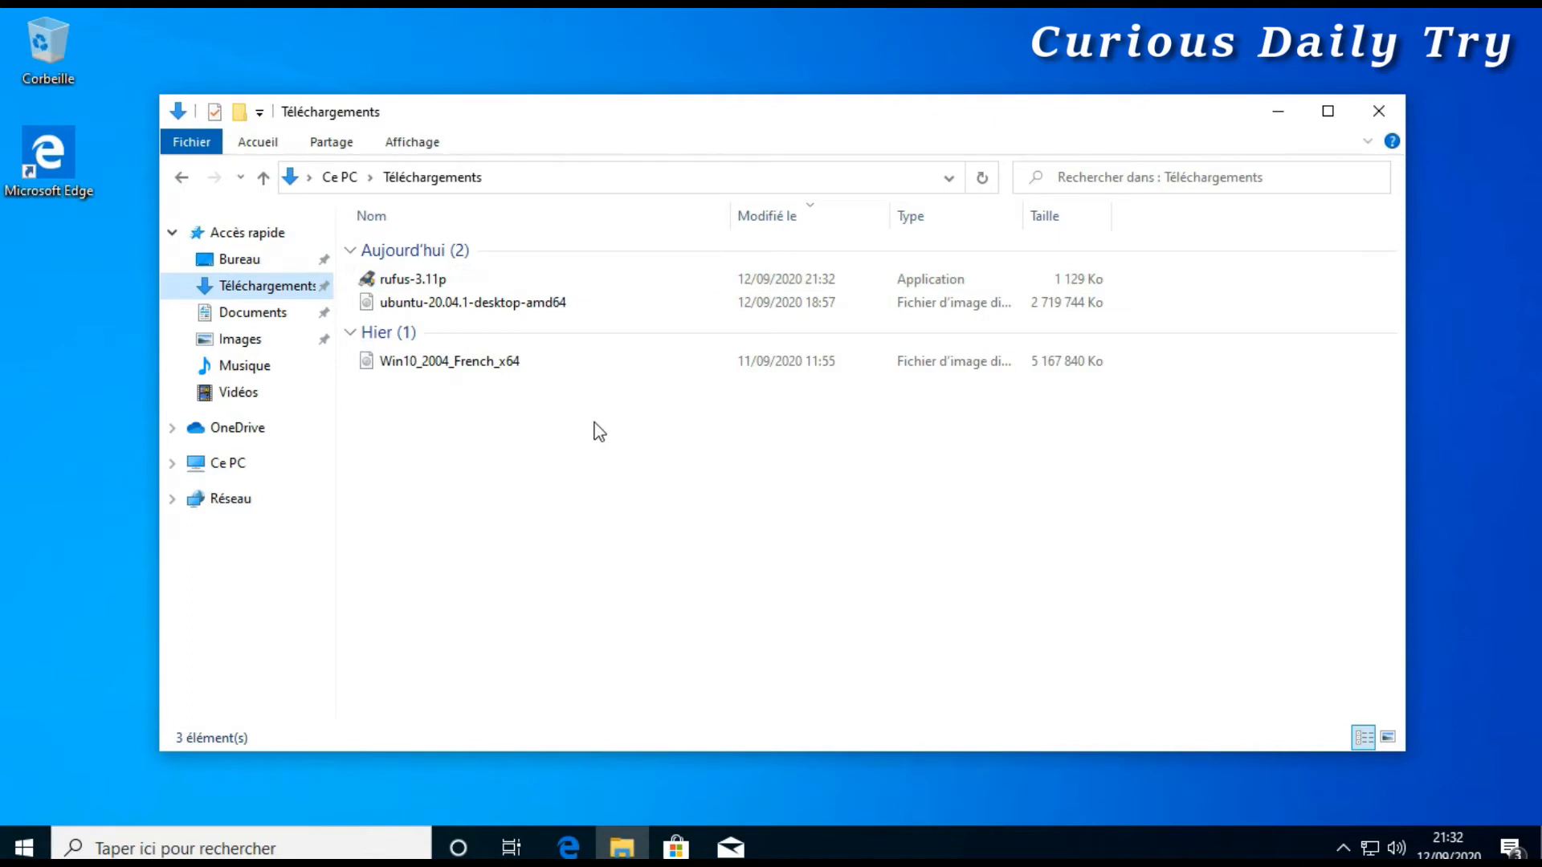
Step: Check under Ce PC that the USB drive (E:) is connected and look at its free space
click(224, 462)
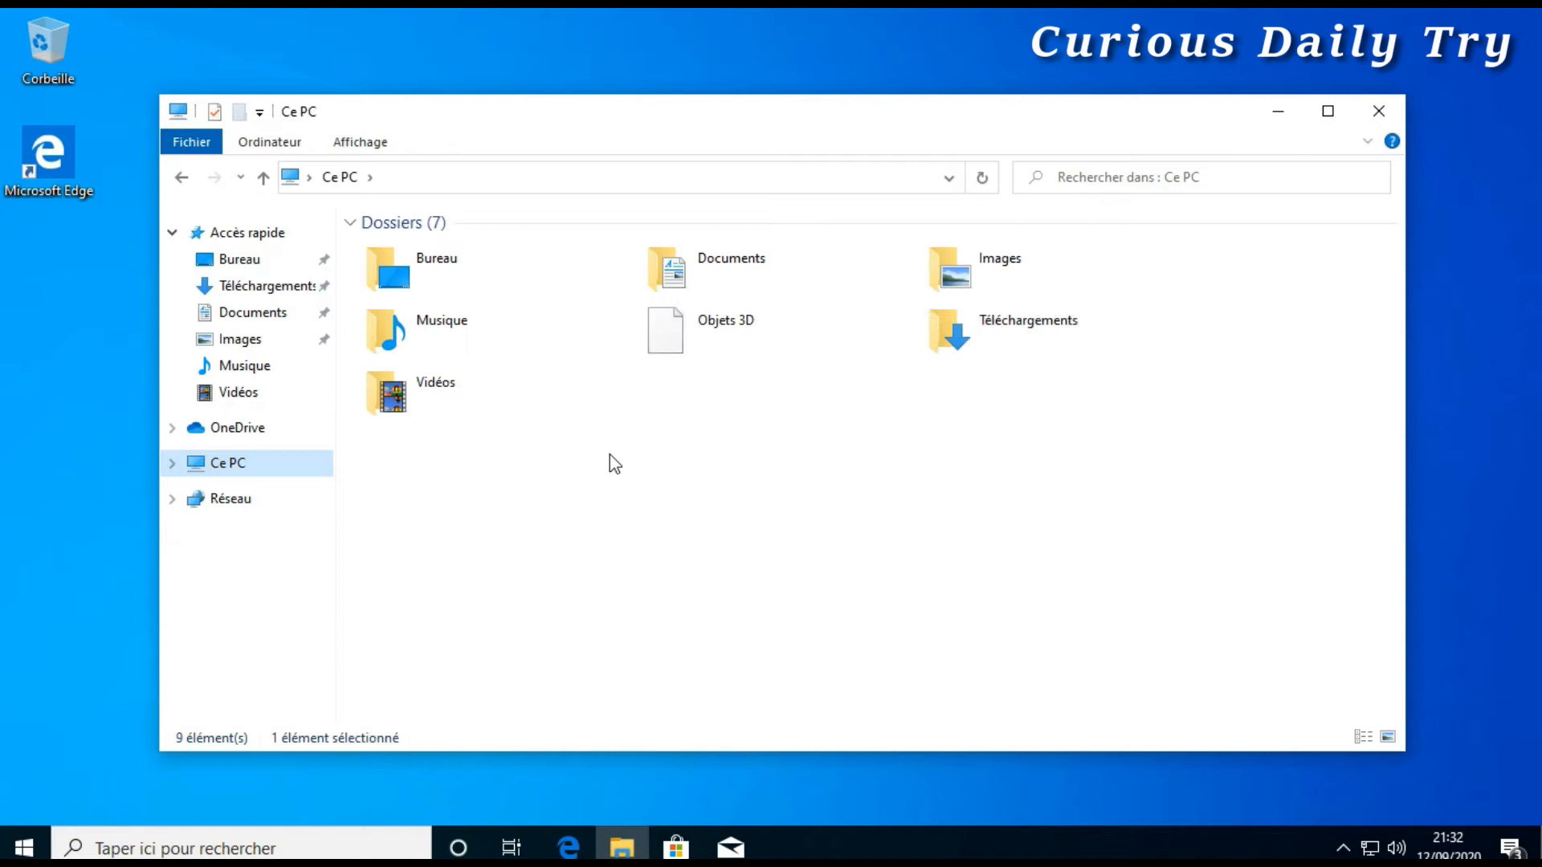
click(806, 632)
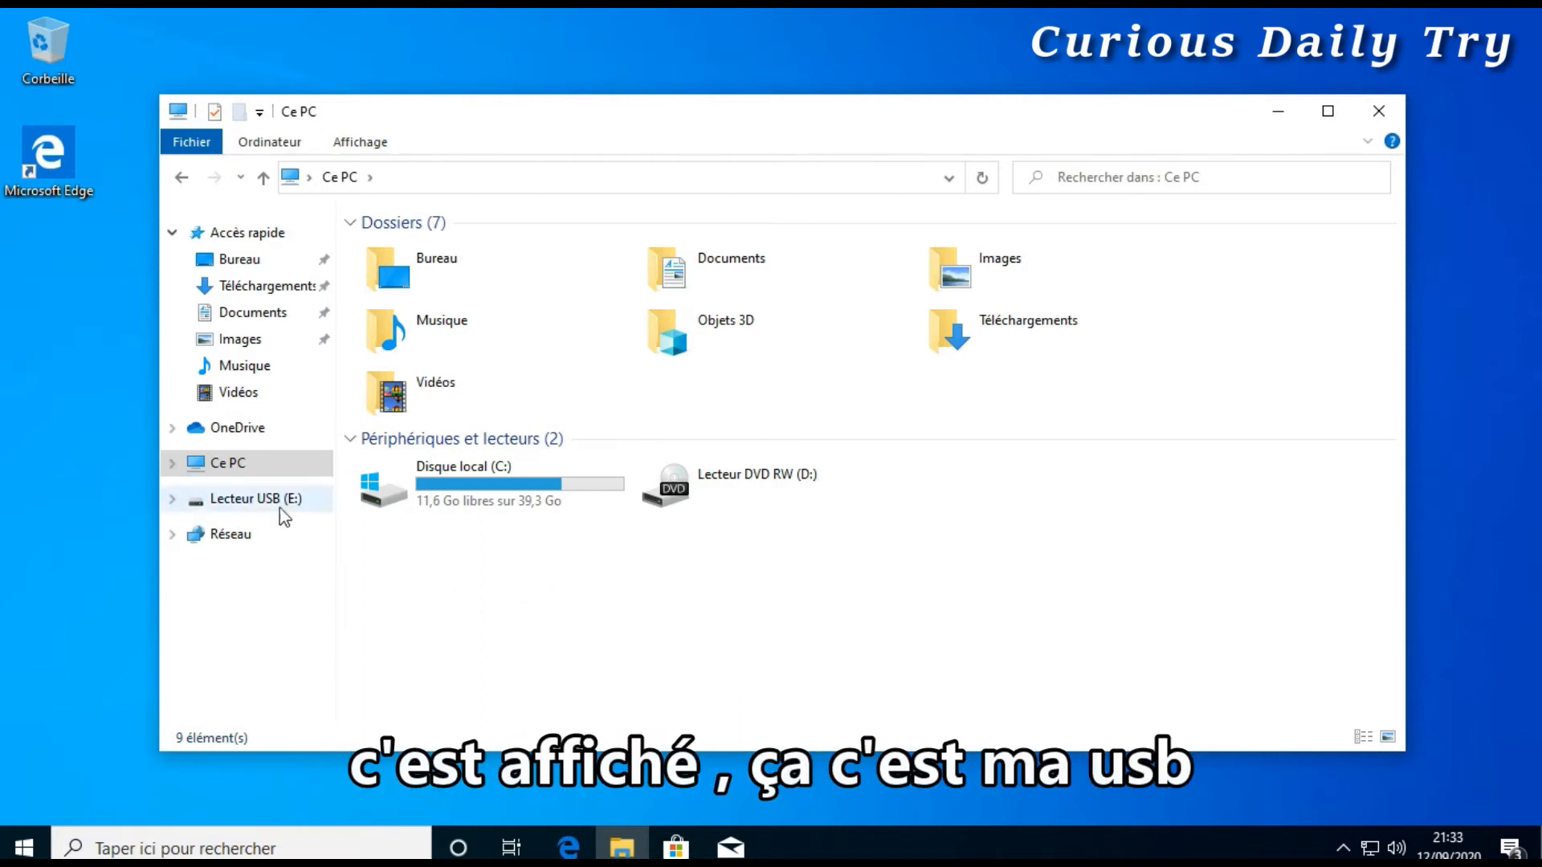
click(1068, 502)
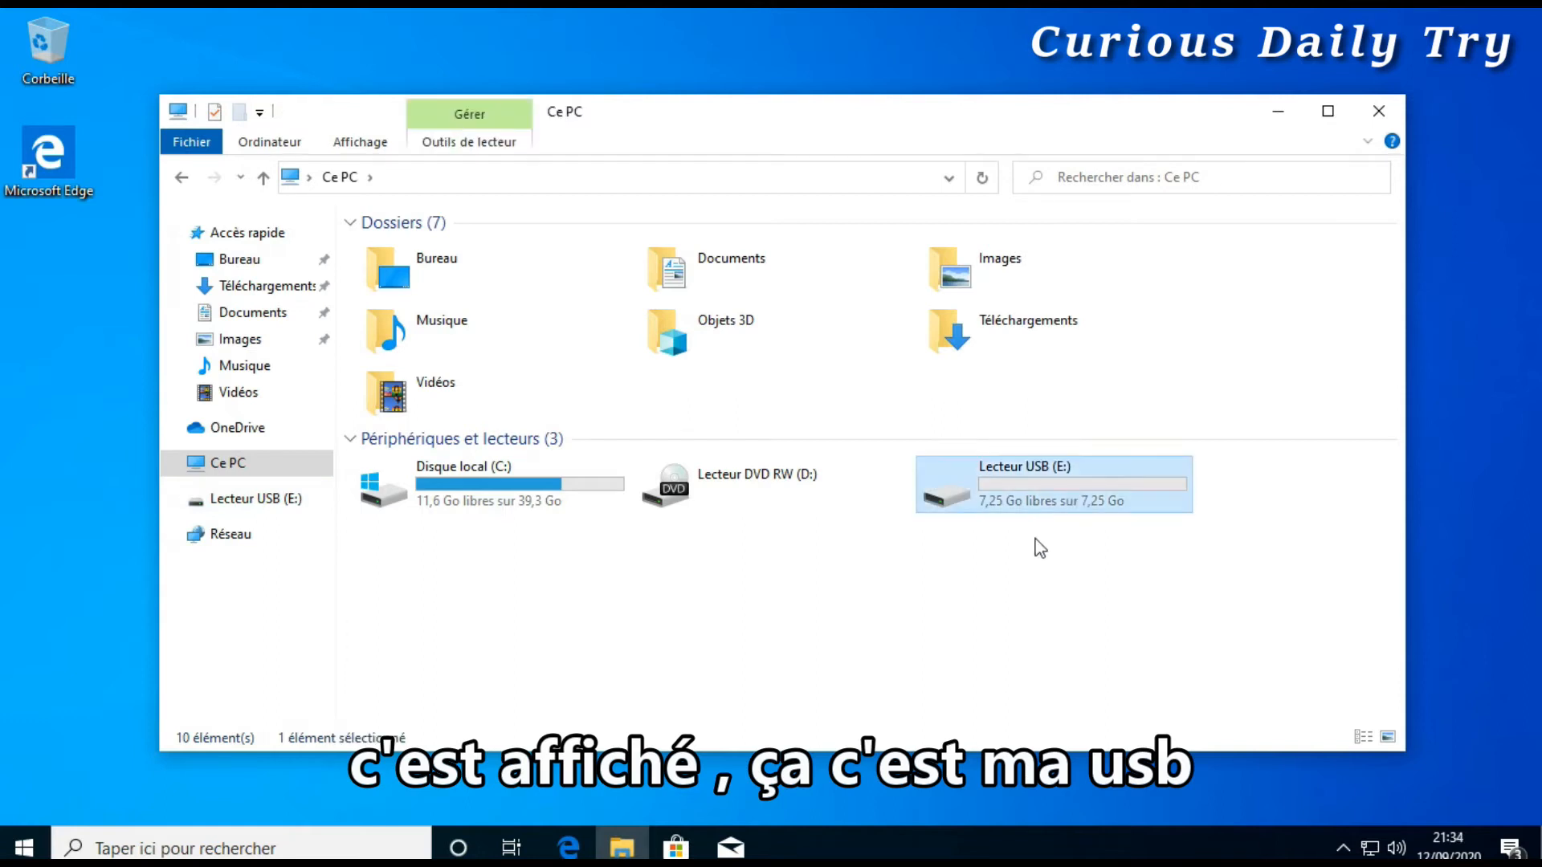
mouse_move(1018, 497)
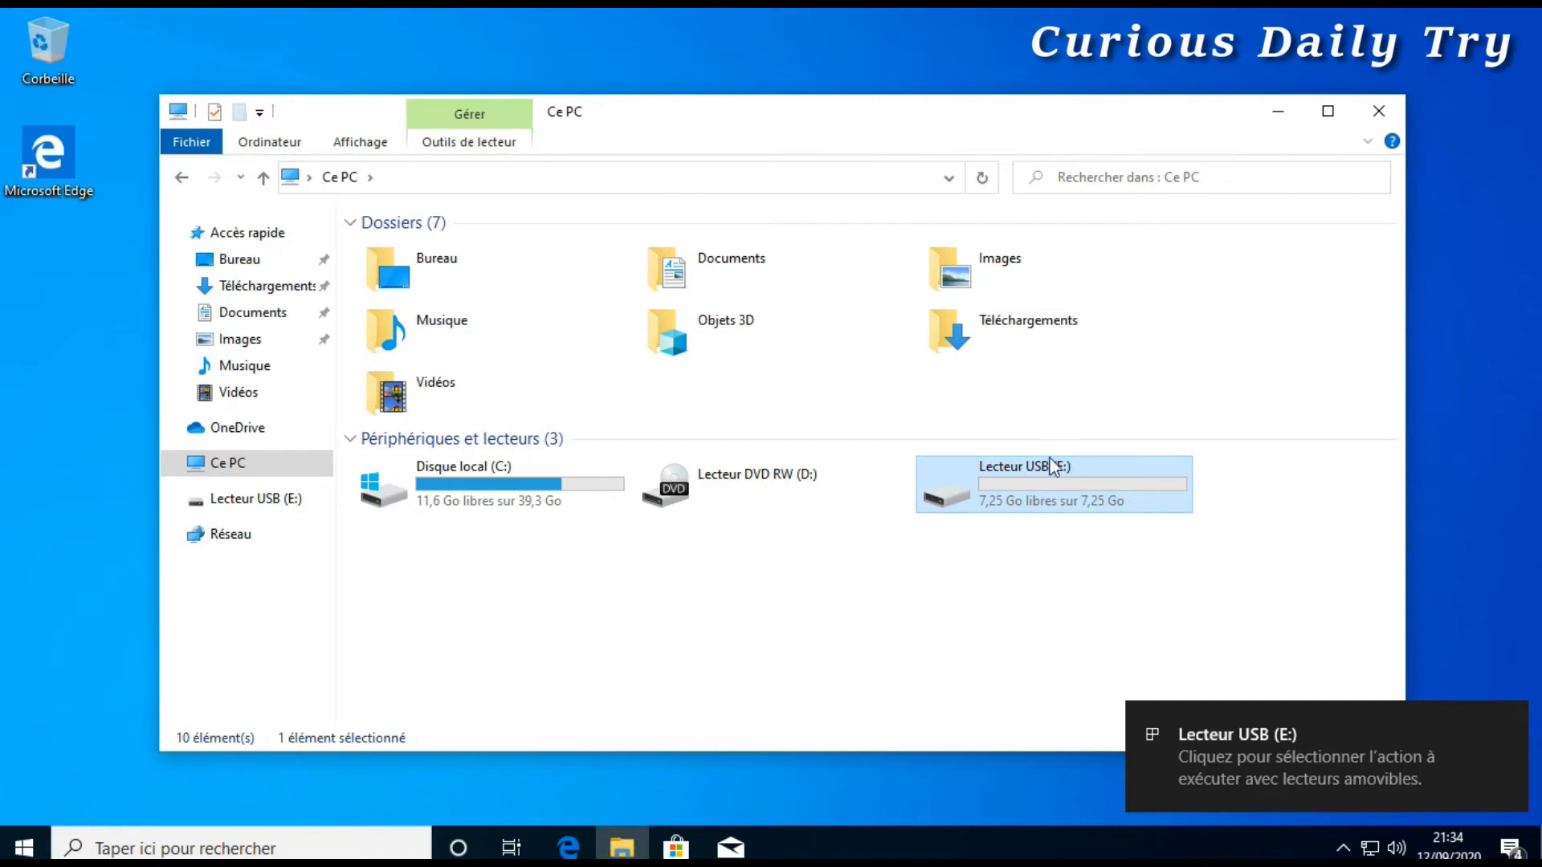
Step: Run rufus-3.11p from the Téléchargements folder as administrator and decline the online update check
click(265, 287)
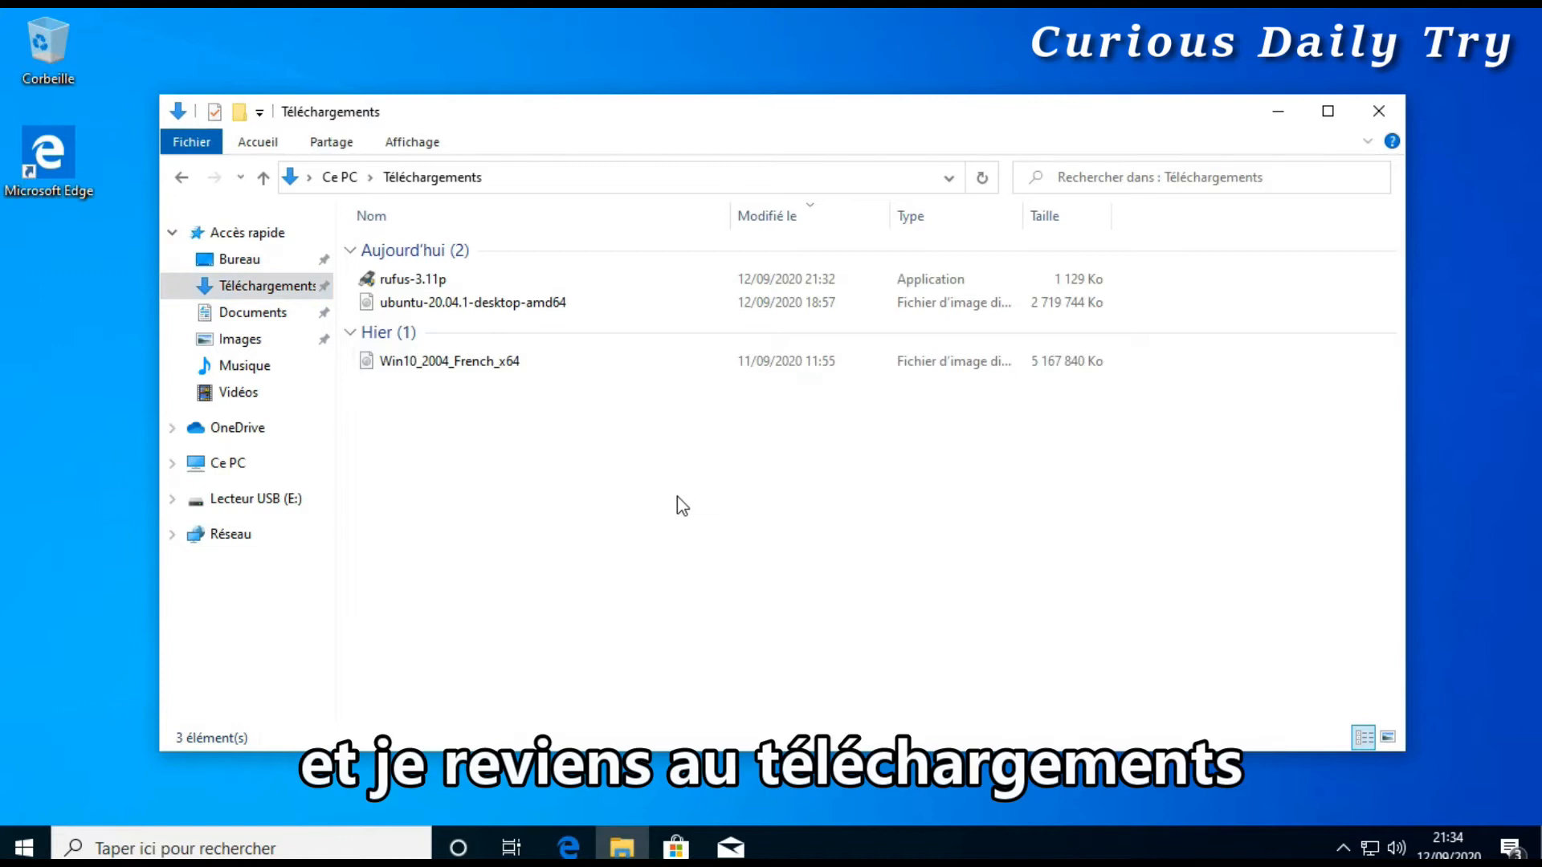
click(402, 280)
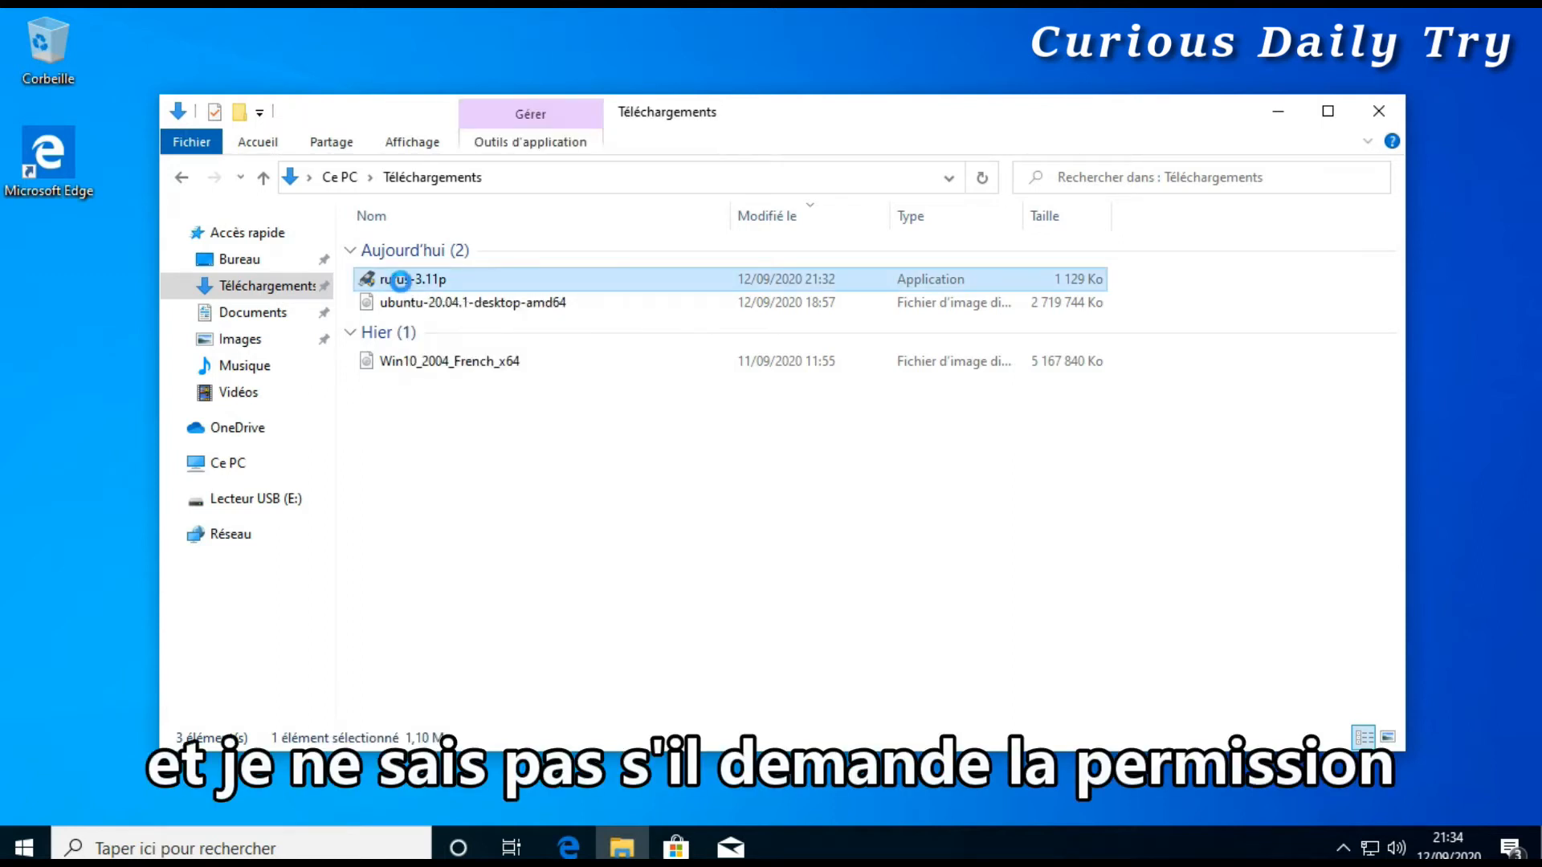
right_click(400, 280)
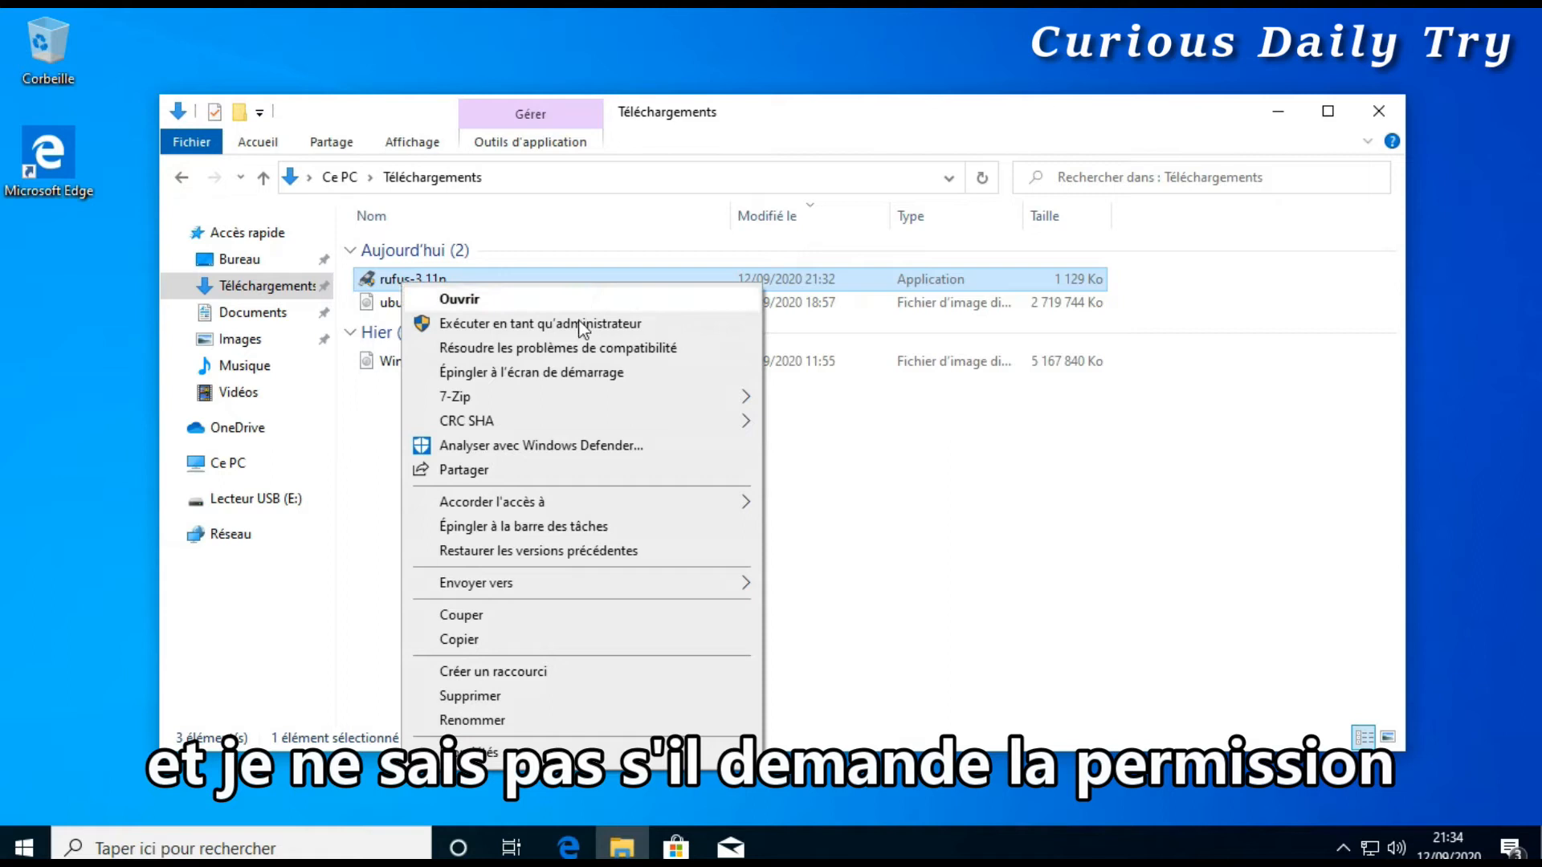
click(526, 325)
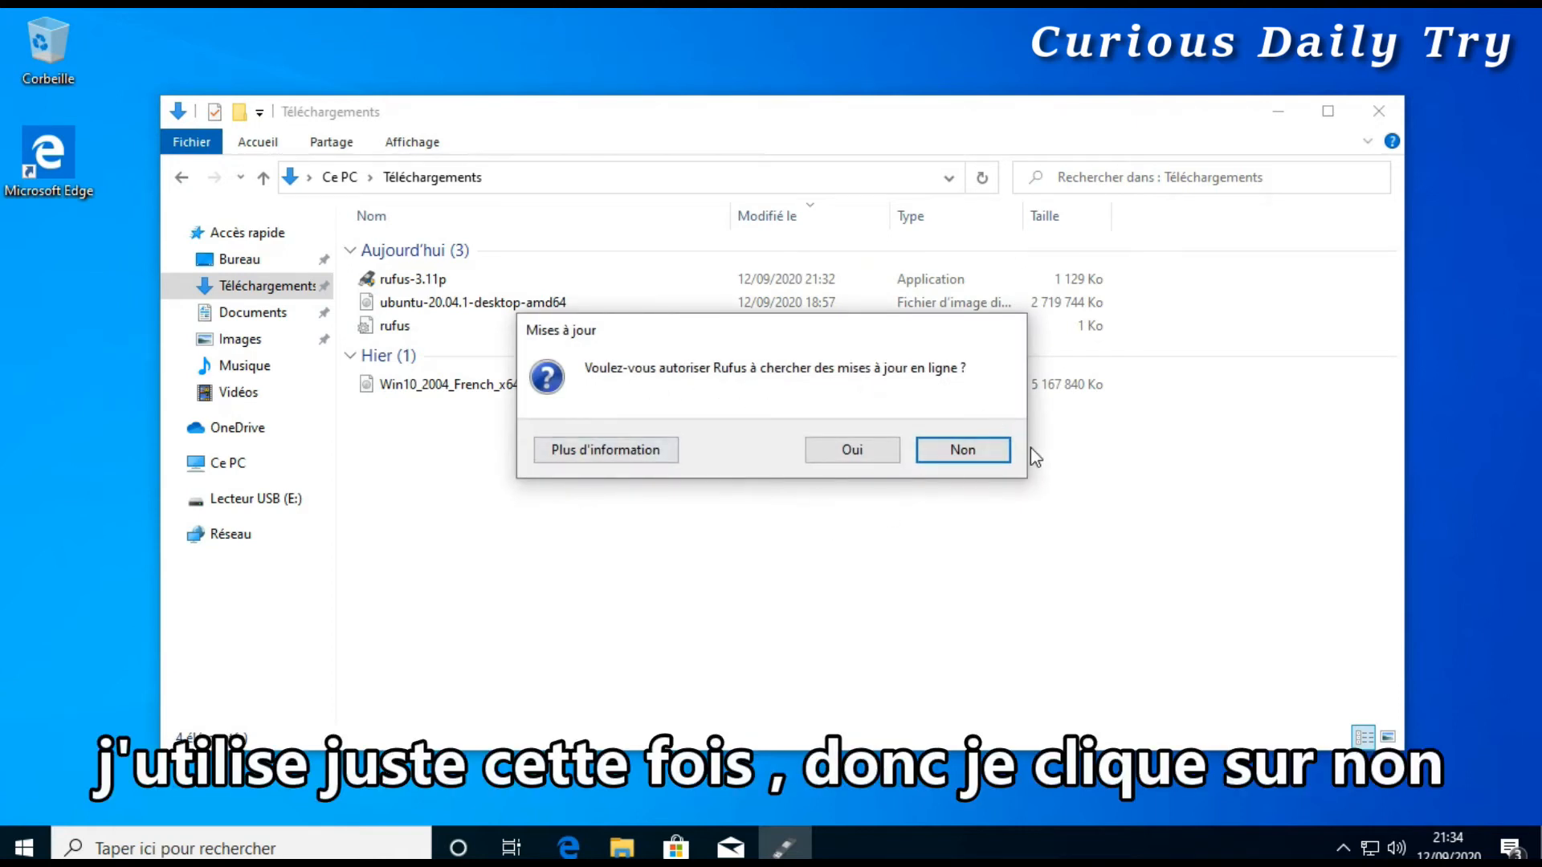
click(996, 461)
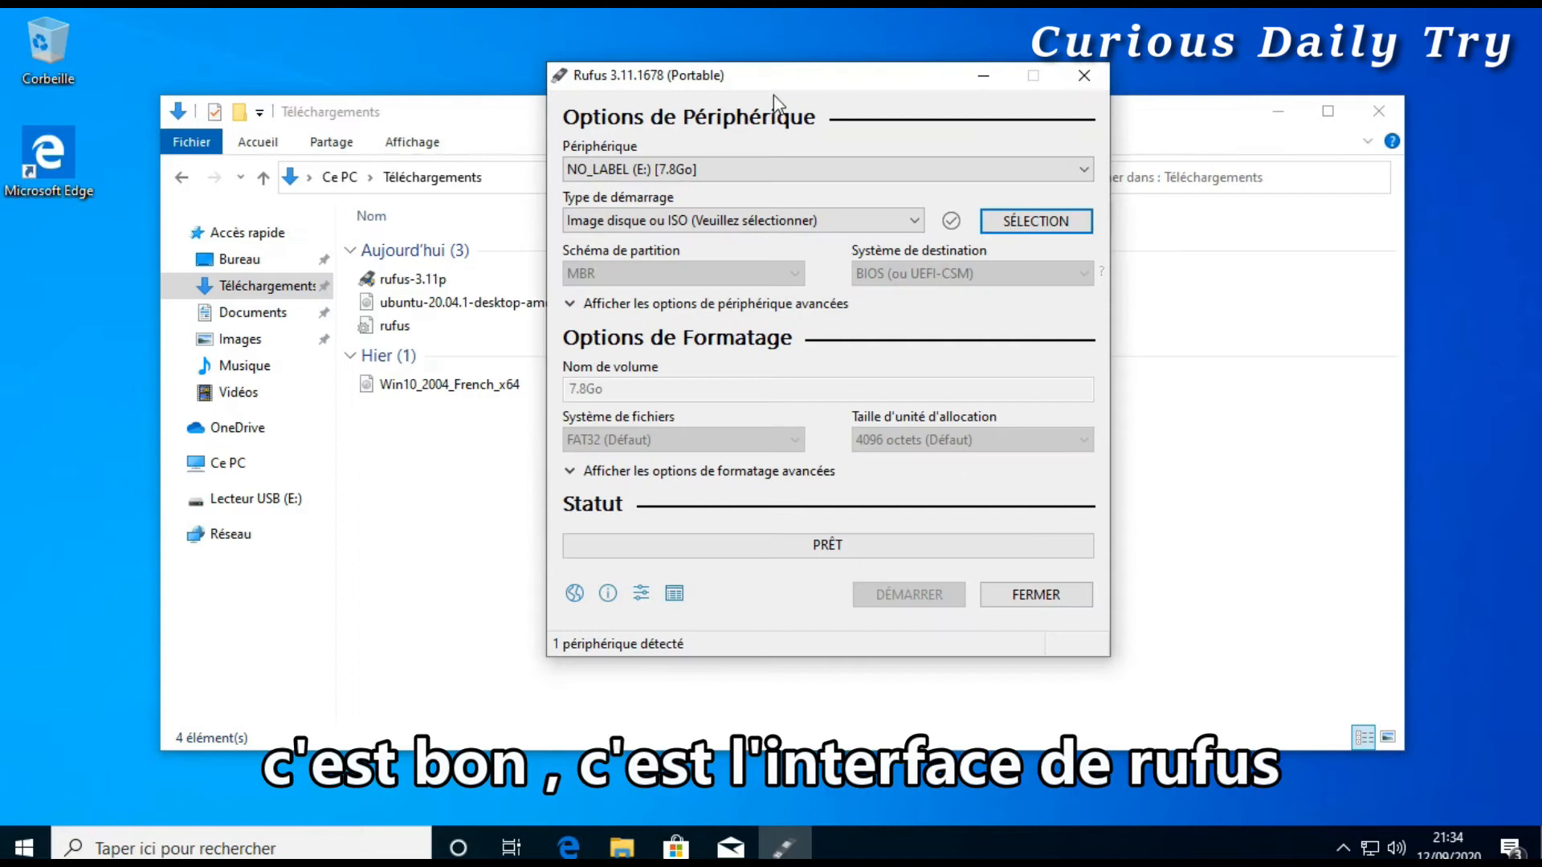
Step: Minimize the File Explorer window and check the device list, keeping NO_LABEL (E:) [7.8Go] as the target device
drag(740, 84, 843, 72)
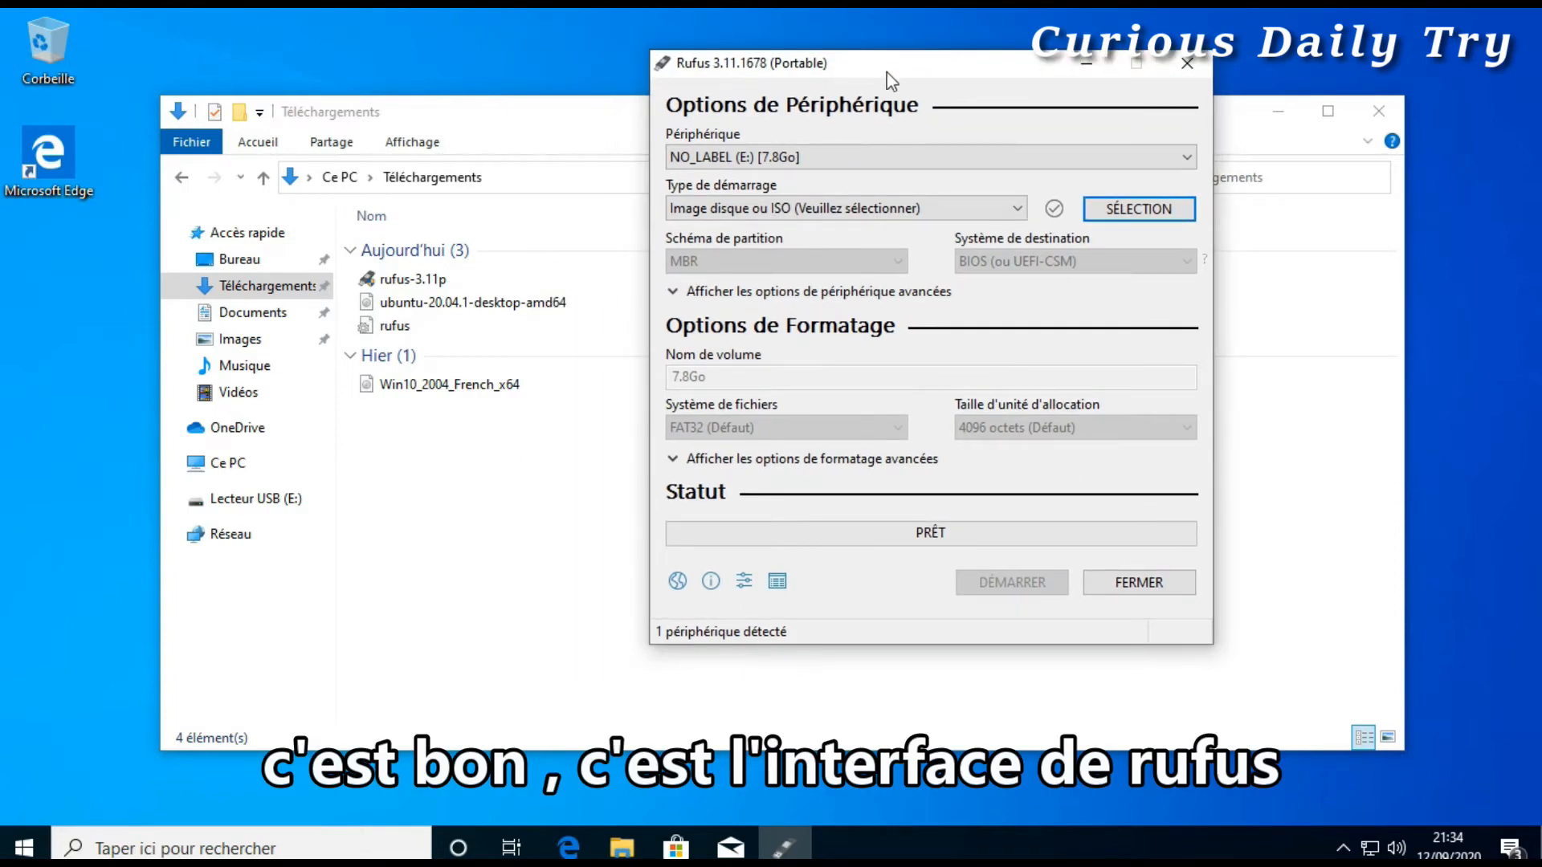
click(1279, 118)
drag(989, 65, 792, 92)
click(657, 176)
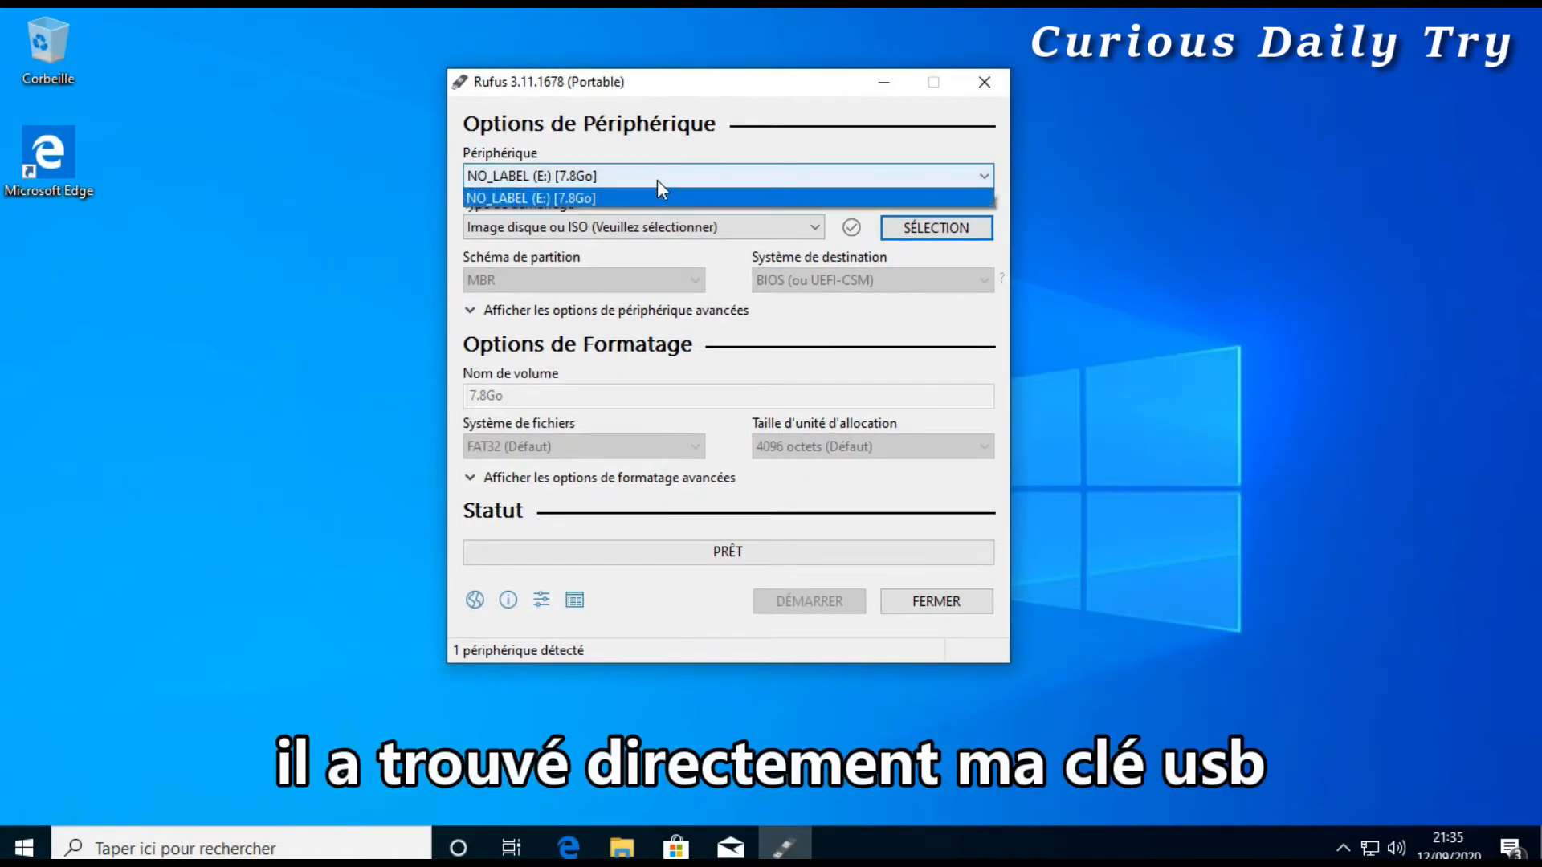
click(604, 181)
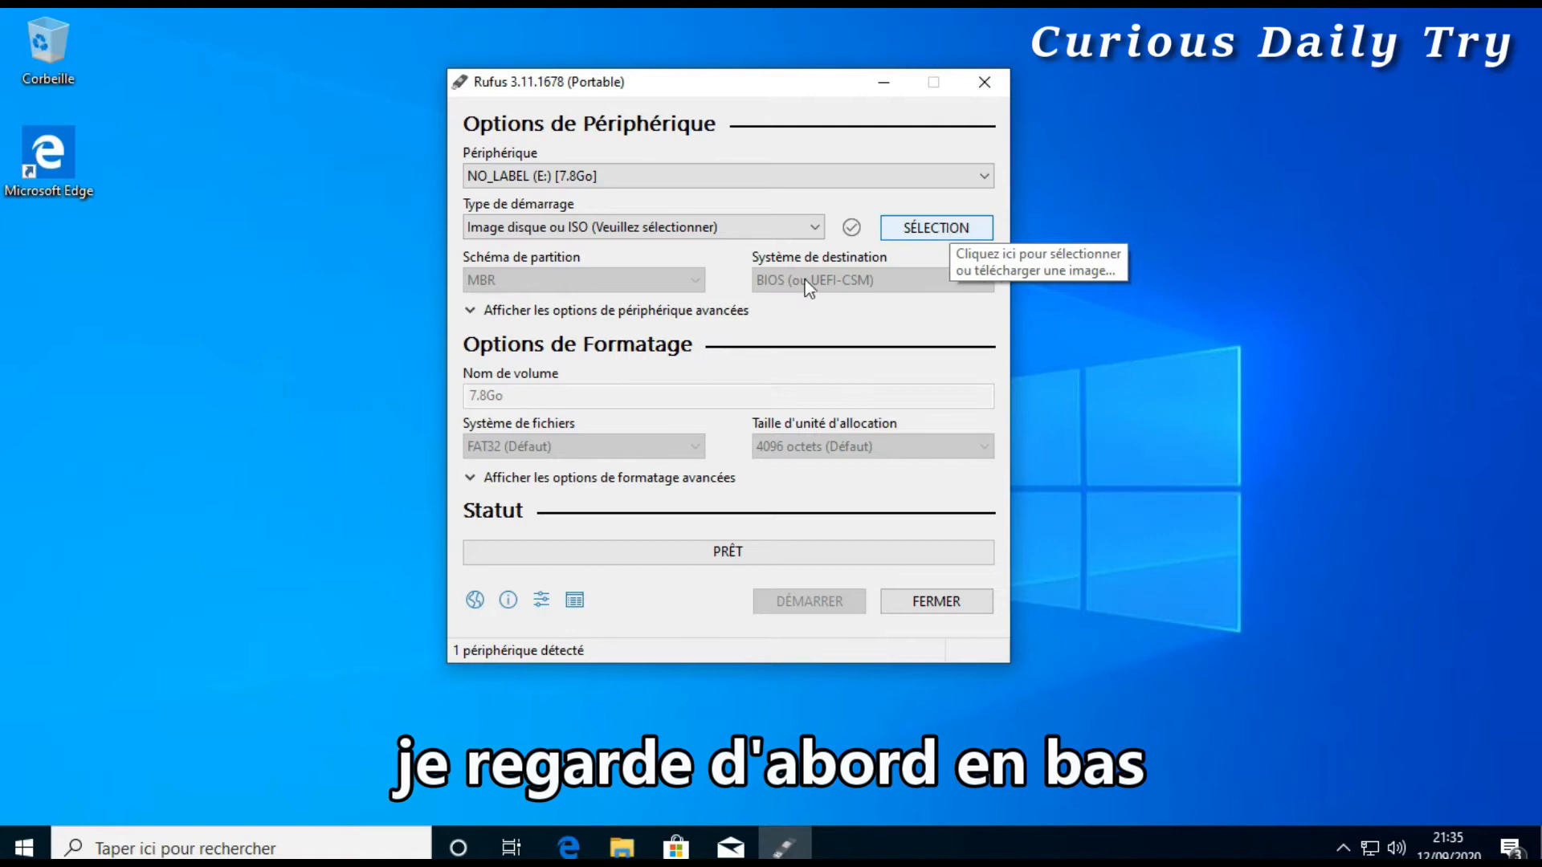
Step: Look through the available interface languages and the program's version and copyright information, leaving the language as French
click(477, 599)
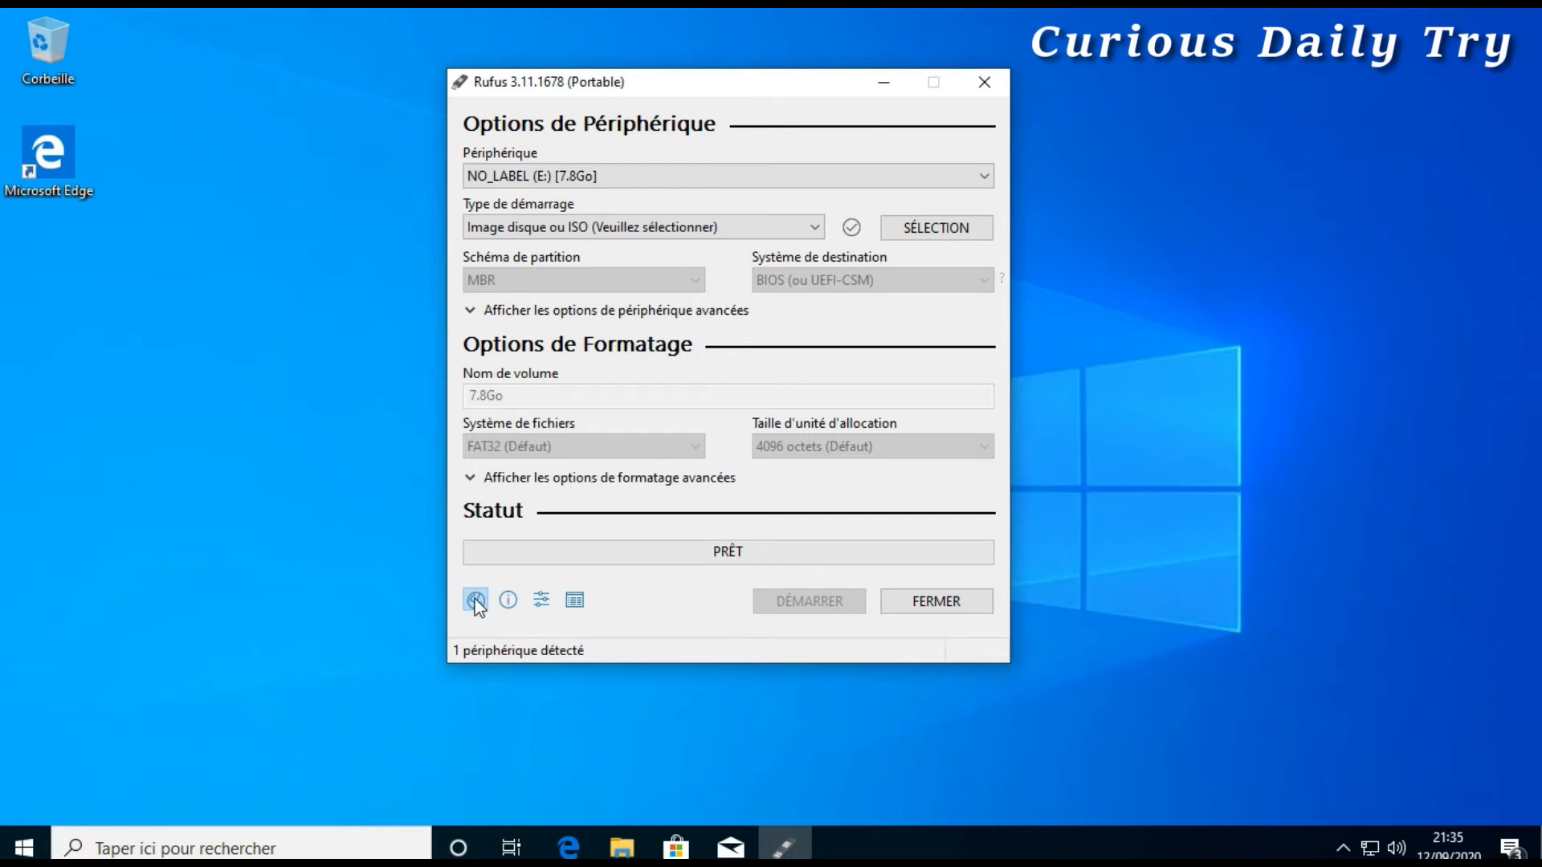
click(476, 601)
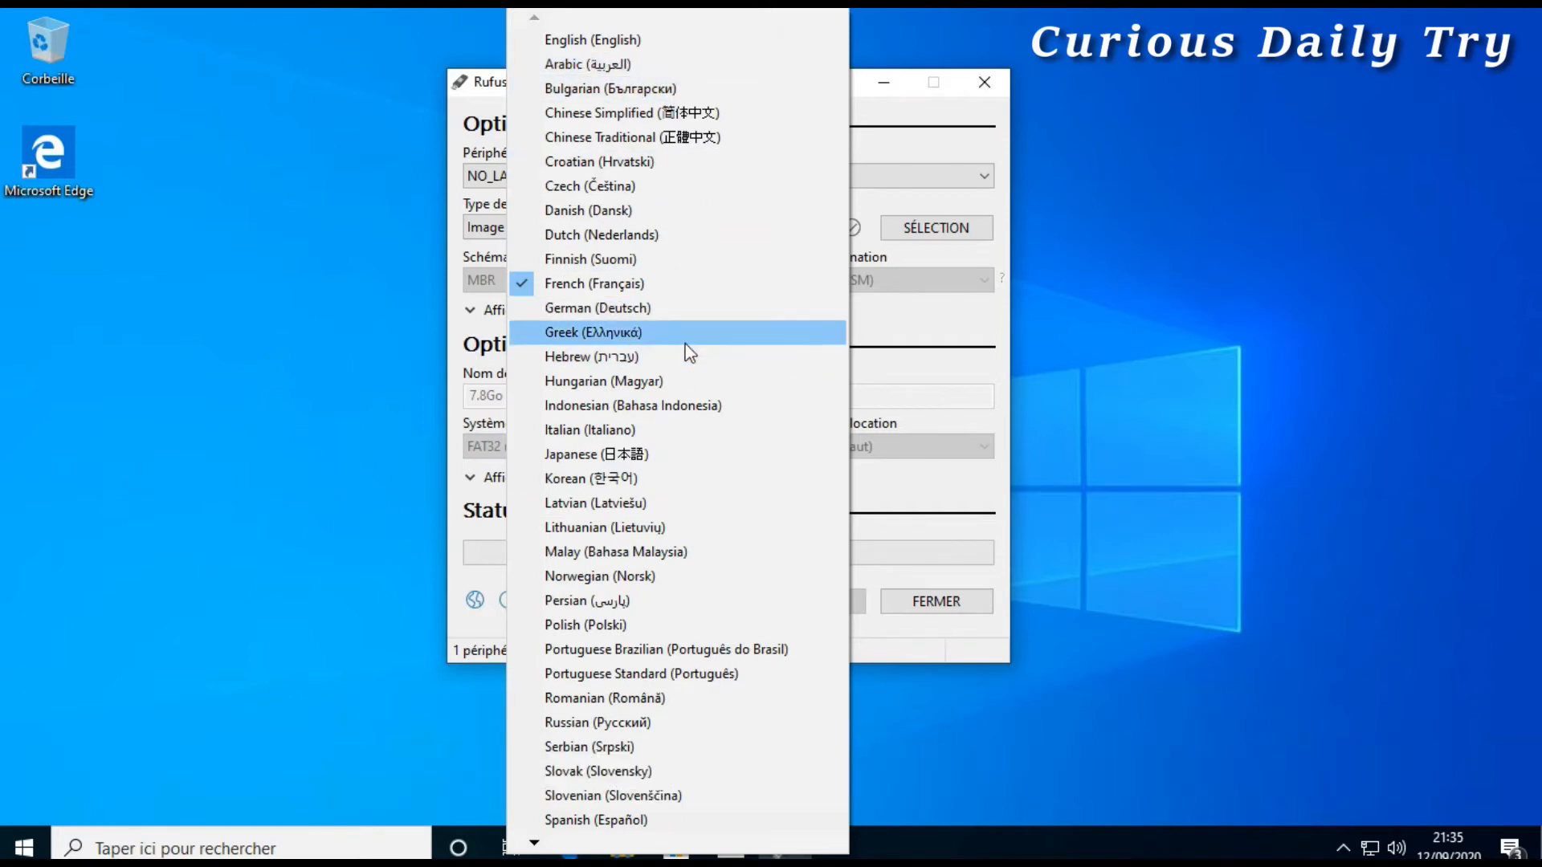
click(878, 489)
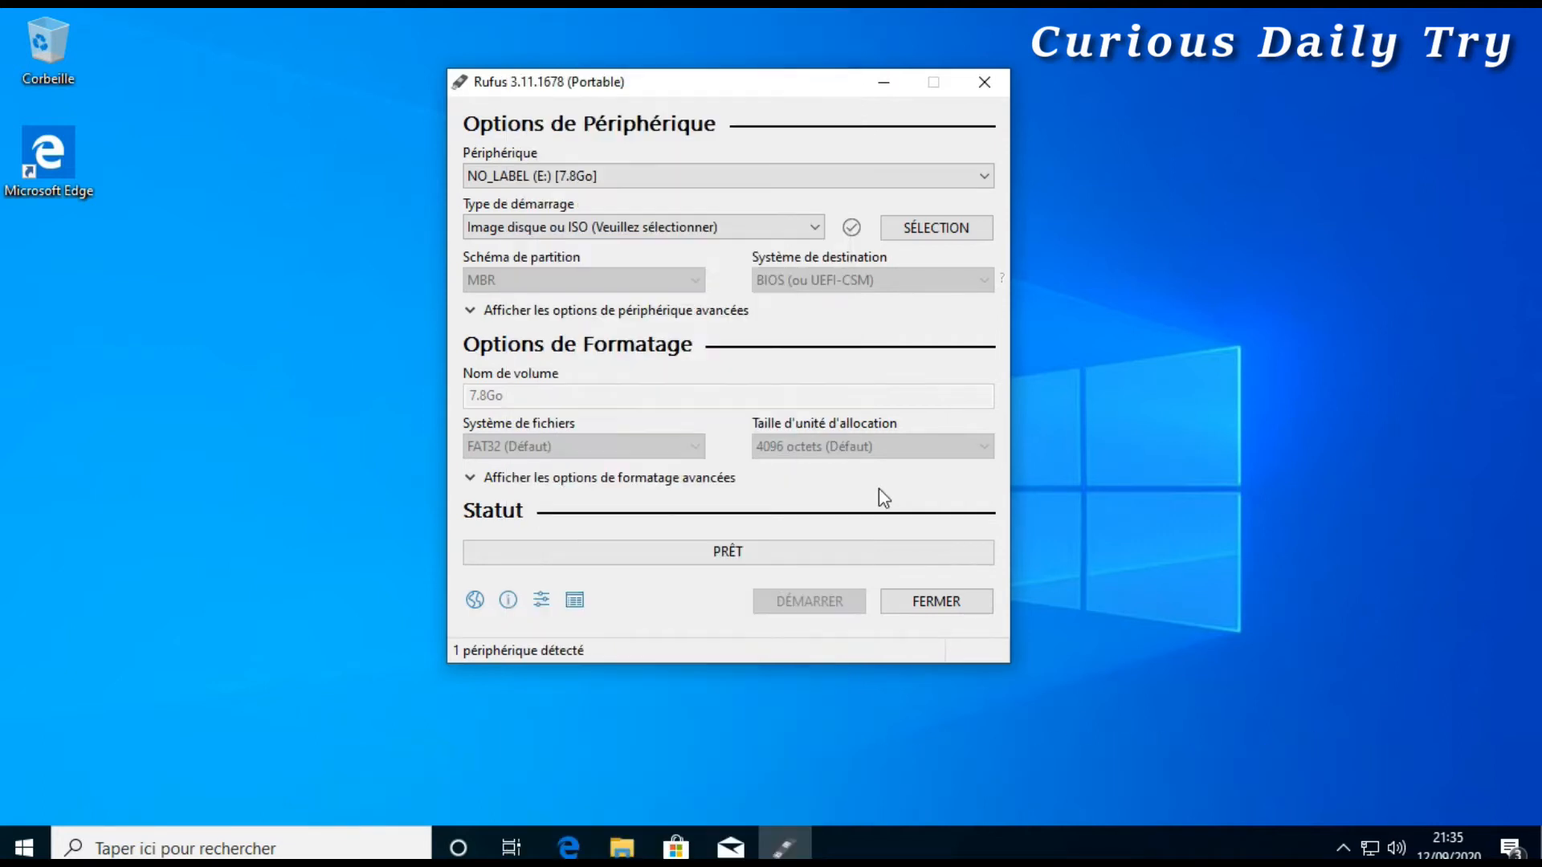
click(518, 602)
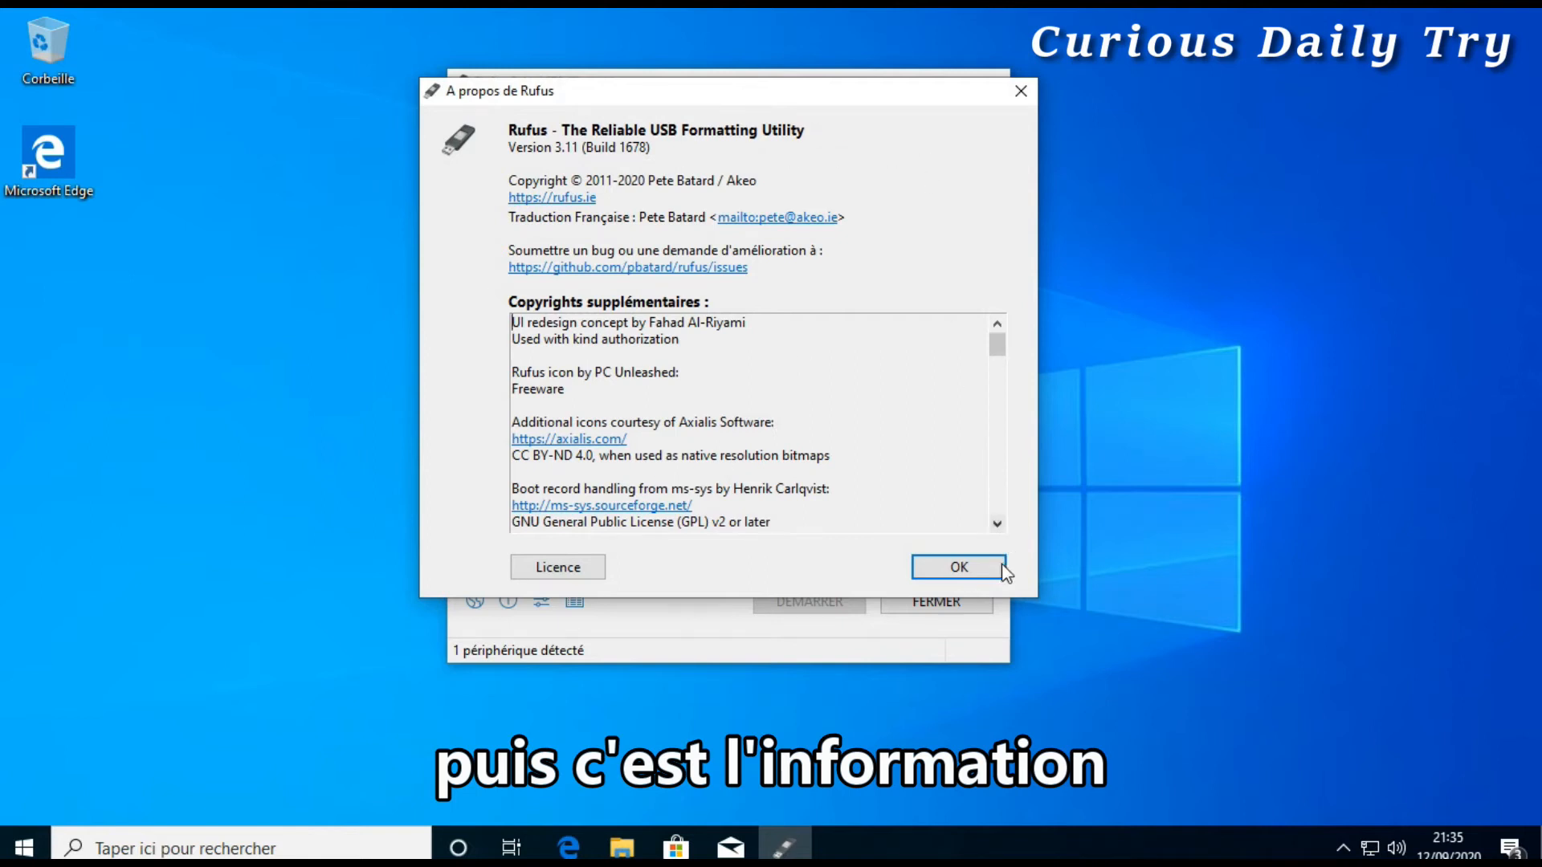
click(959, 567)
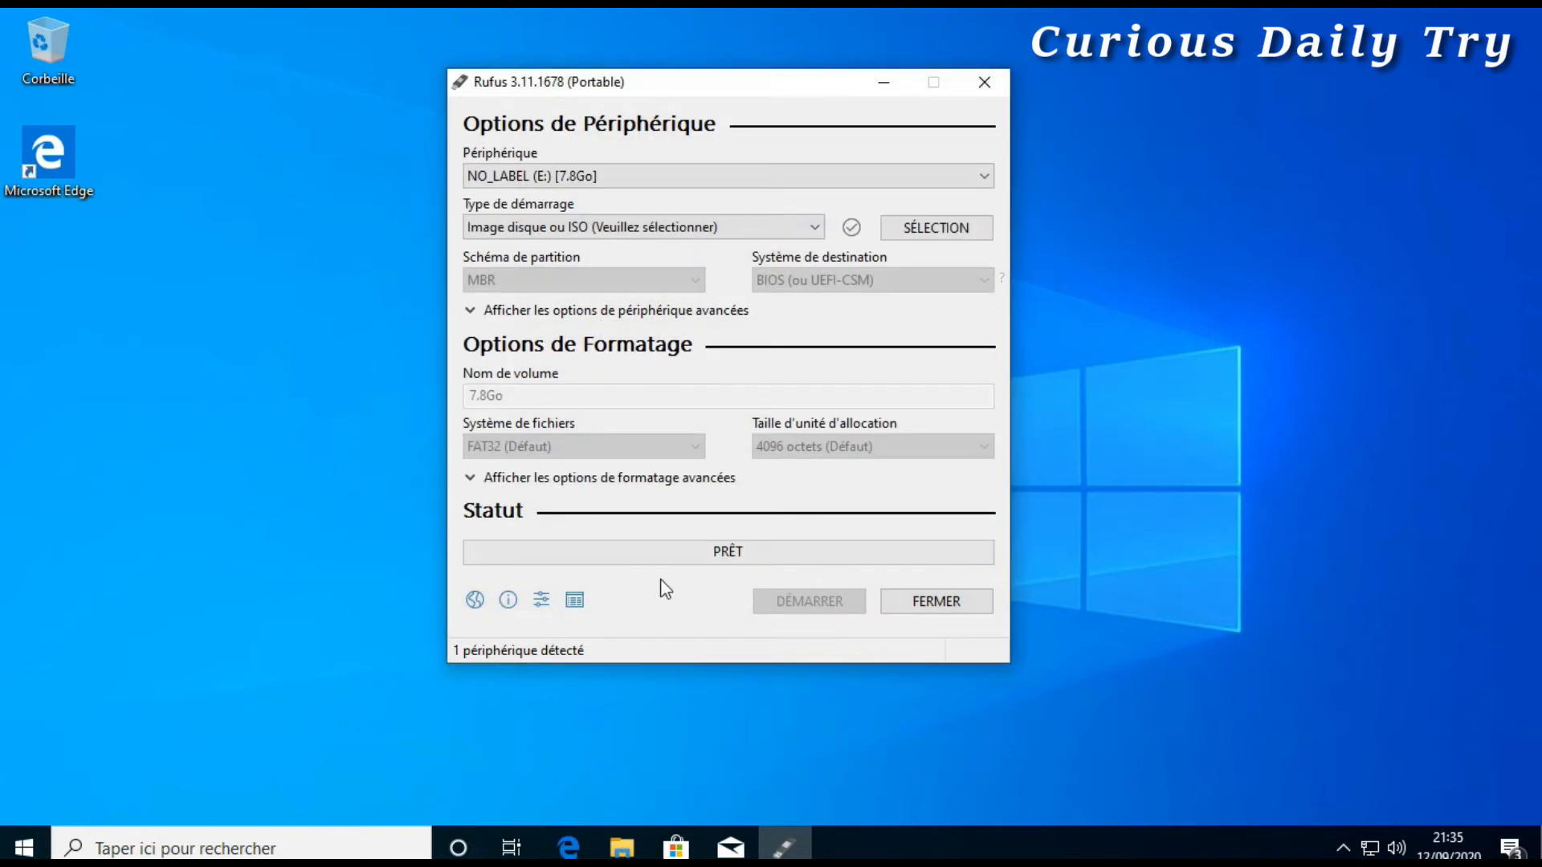
Step: Review the update settings and the program's log, closing each window without changing anything
click(541, 600)
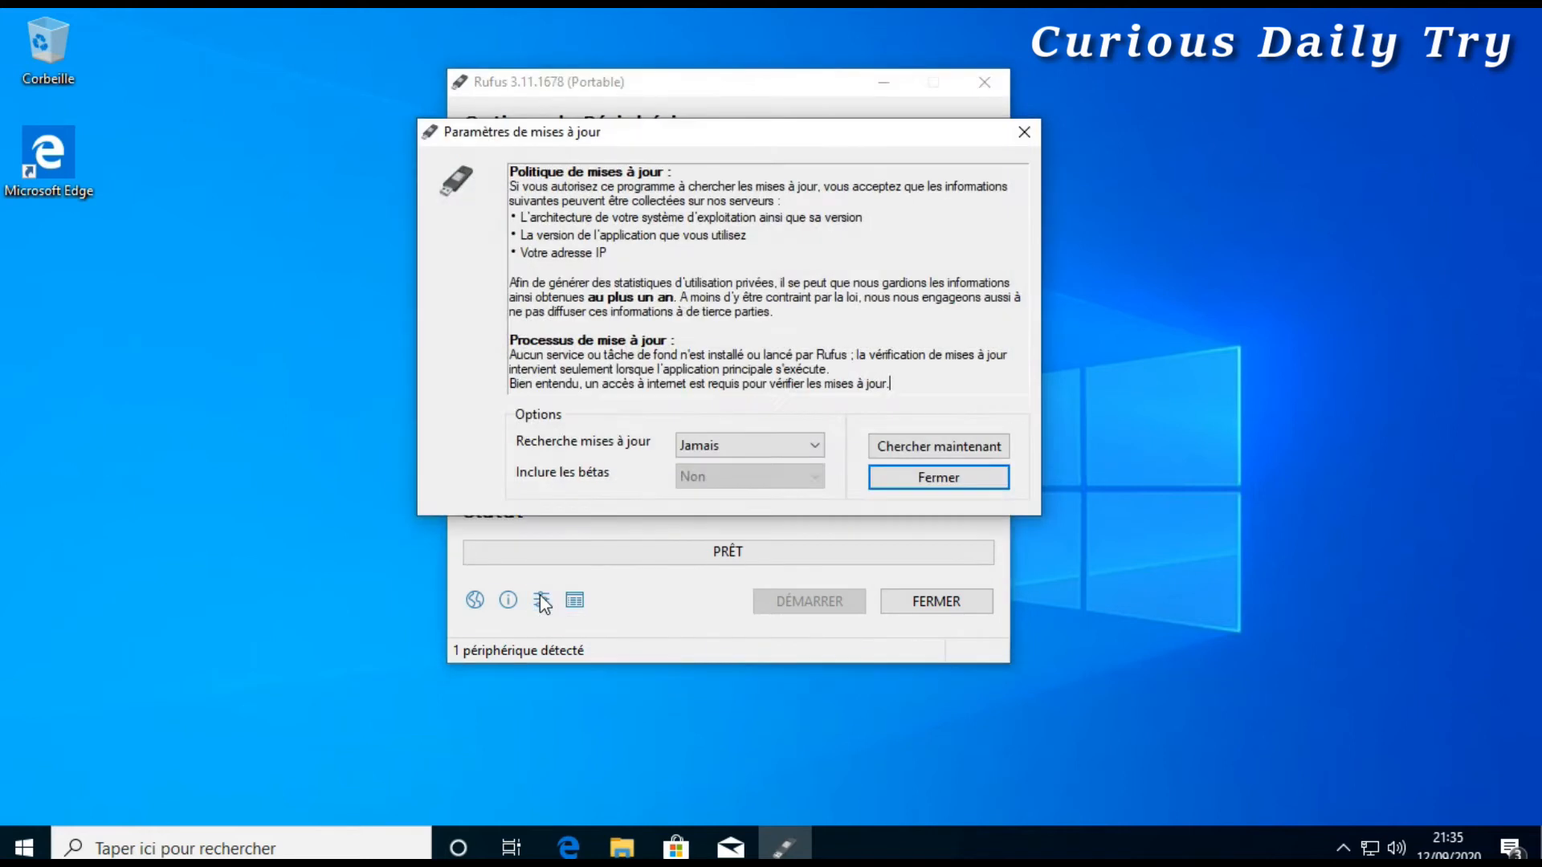
click(1025, 134)
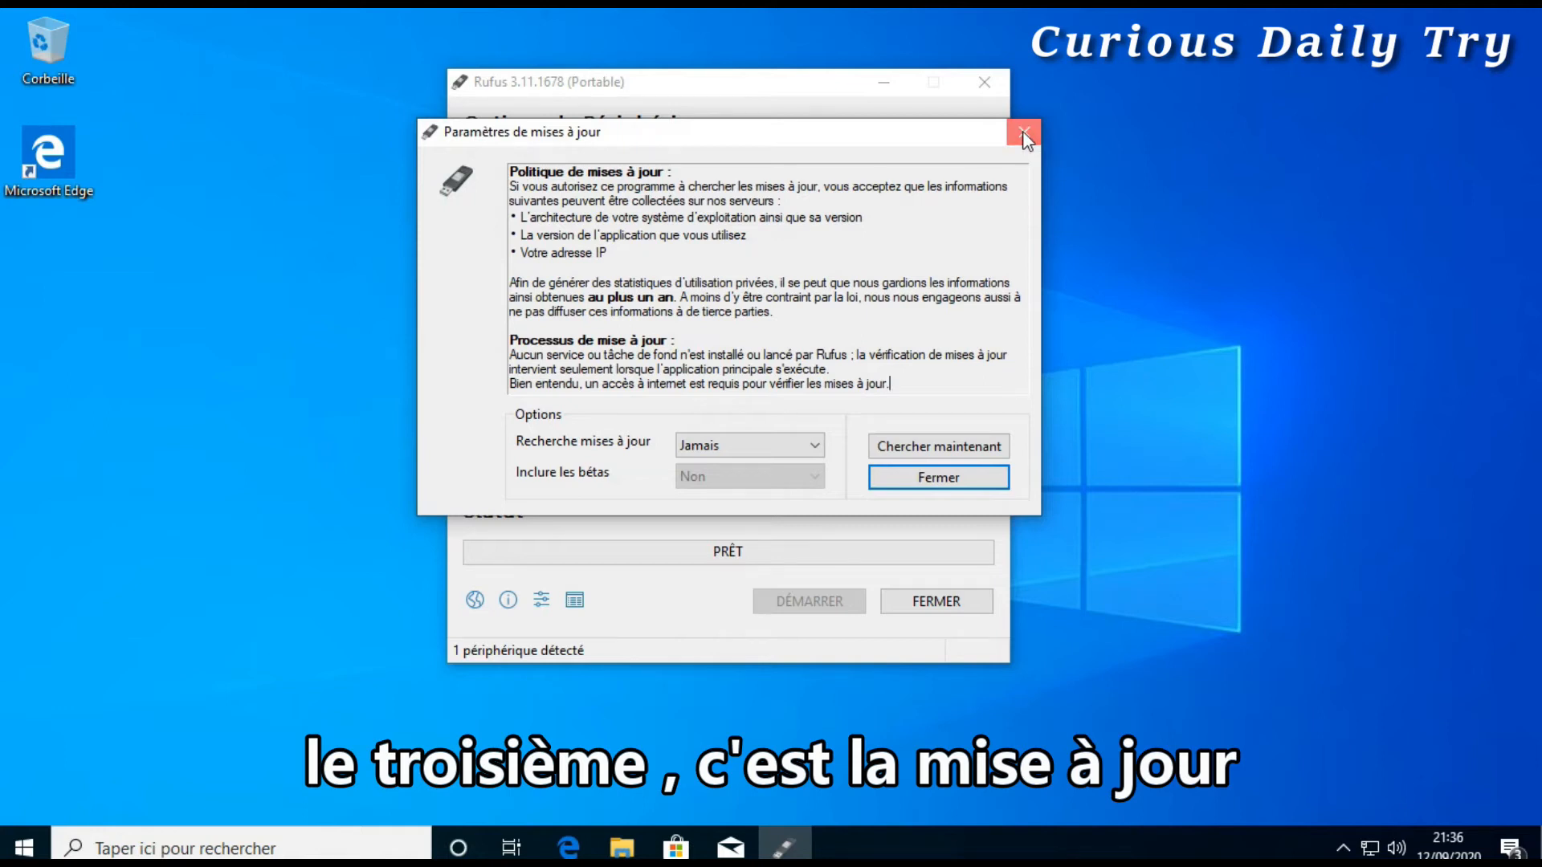
click(575, 599)
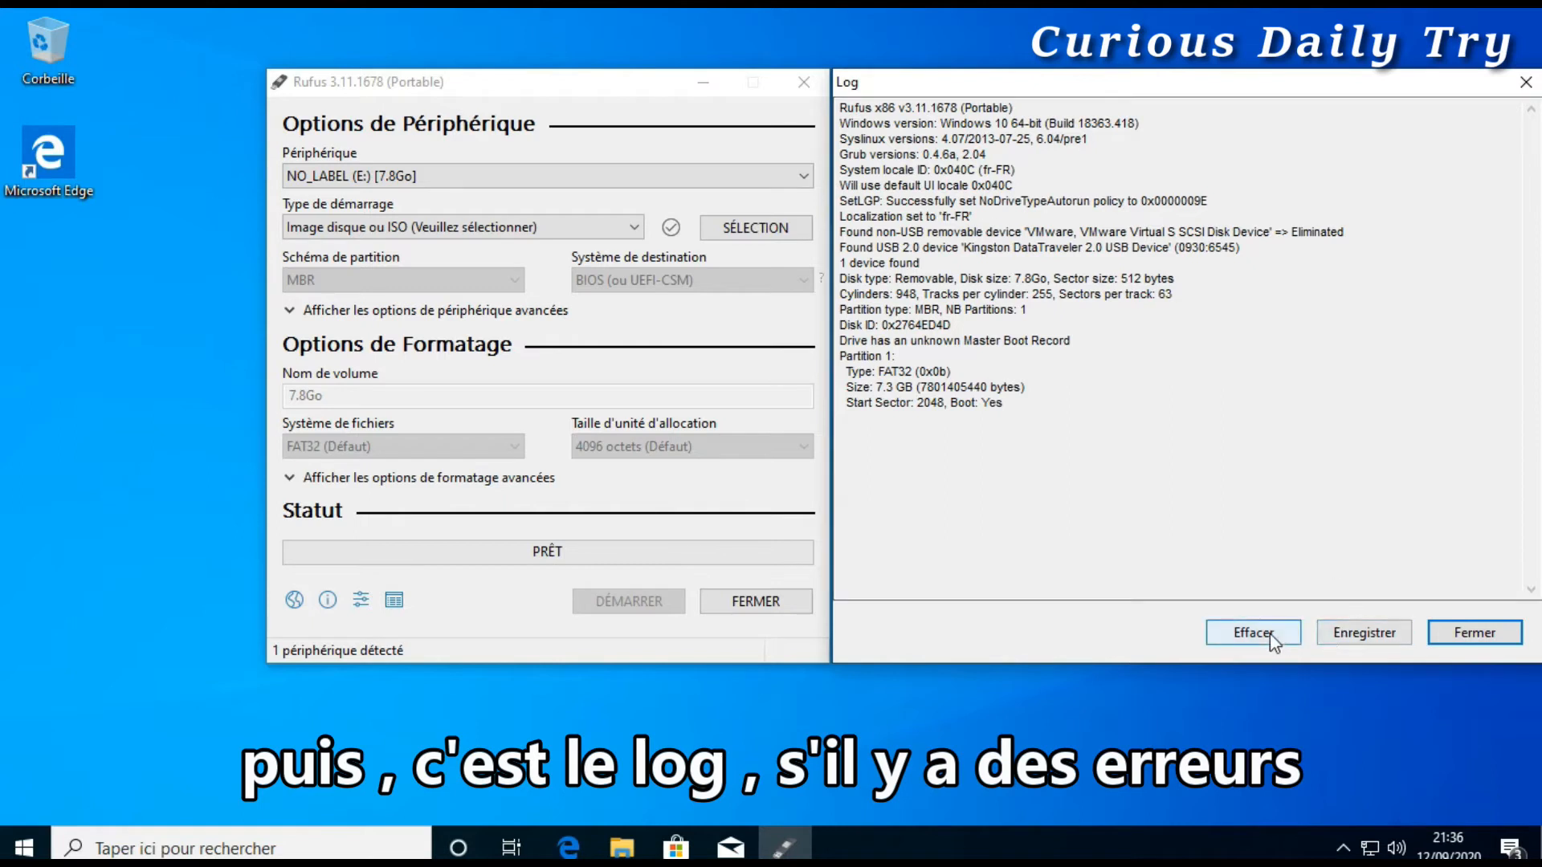
click(1458, 637)
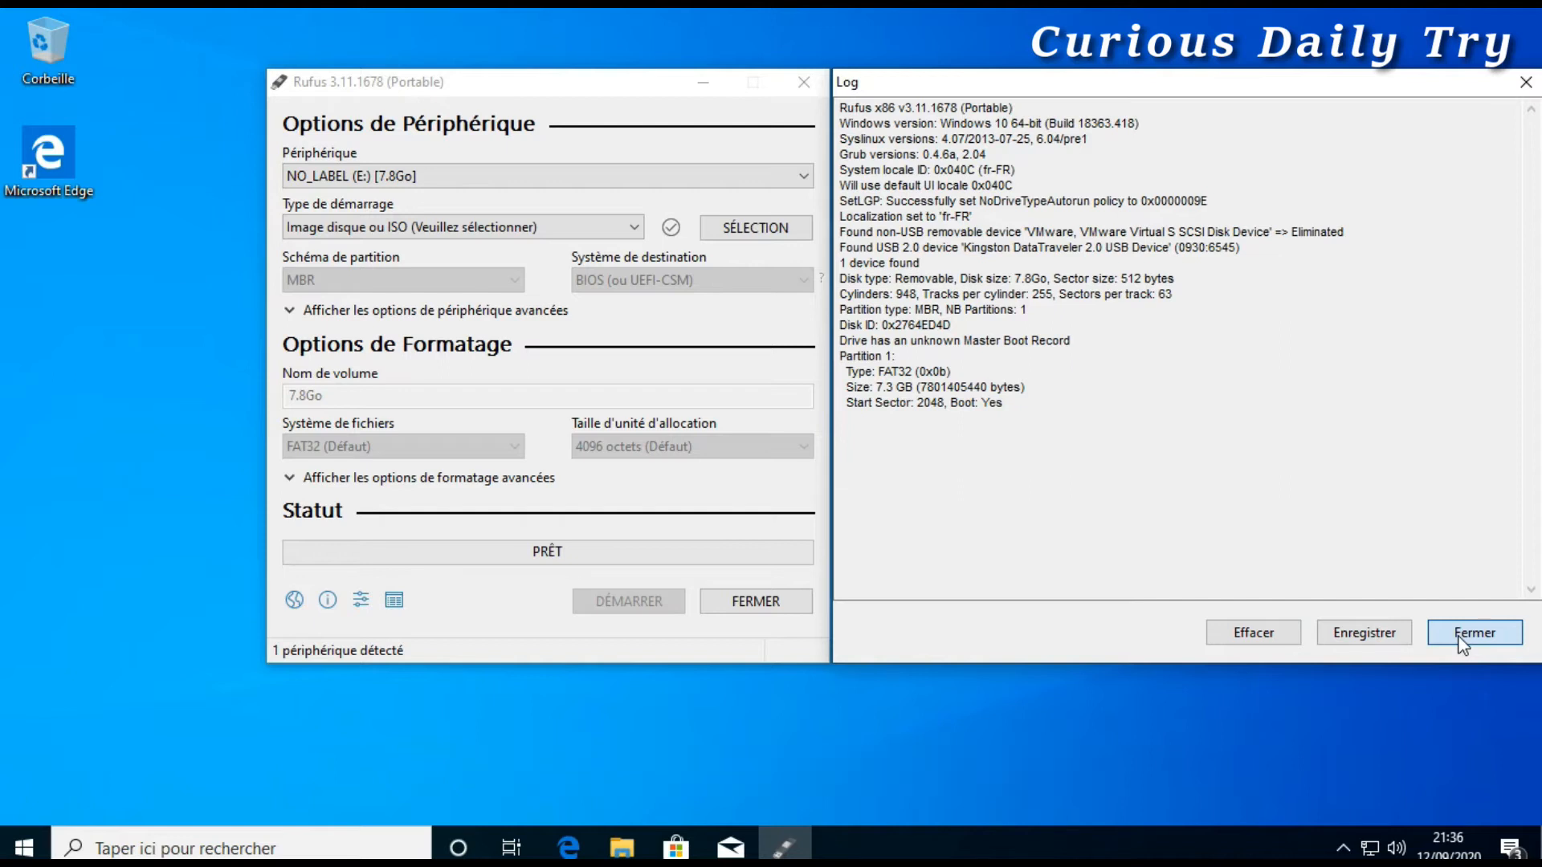
click(1460, 636)
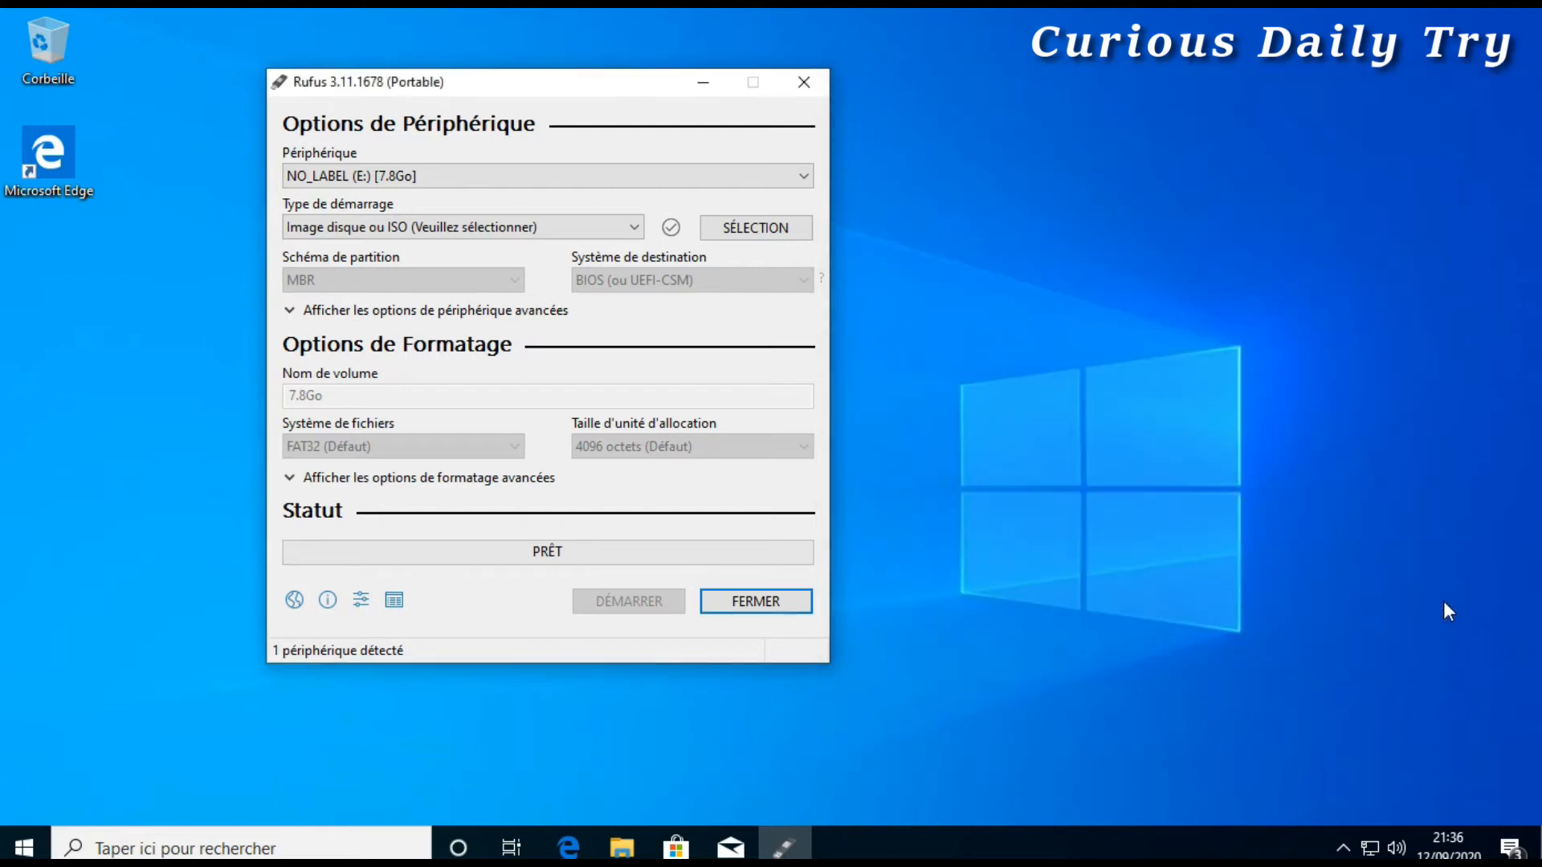
Step: Load the Win10_2004_French_x64 ISO from Téléchargements as the boot image, with the image option Installation standard de Windows
click(765, 234)
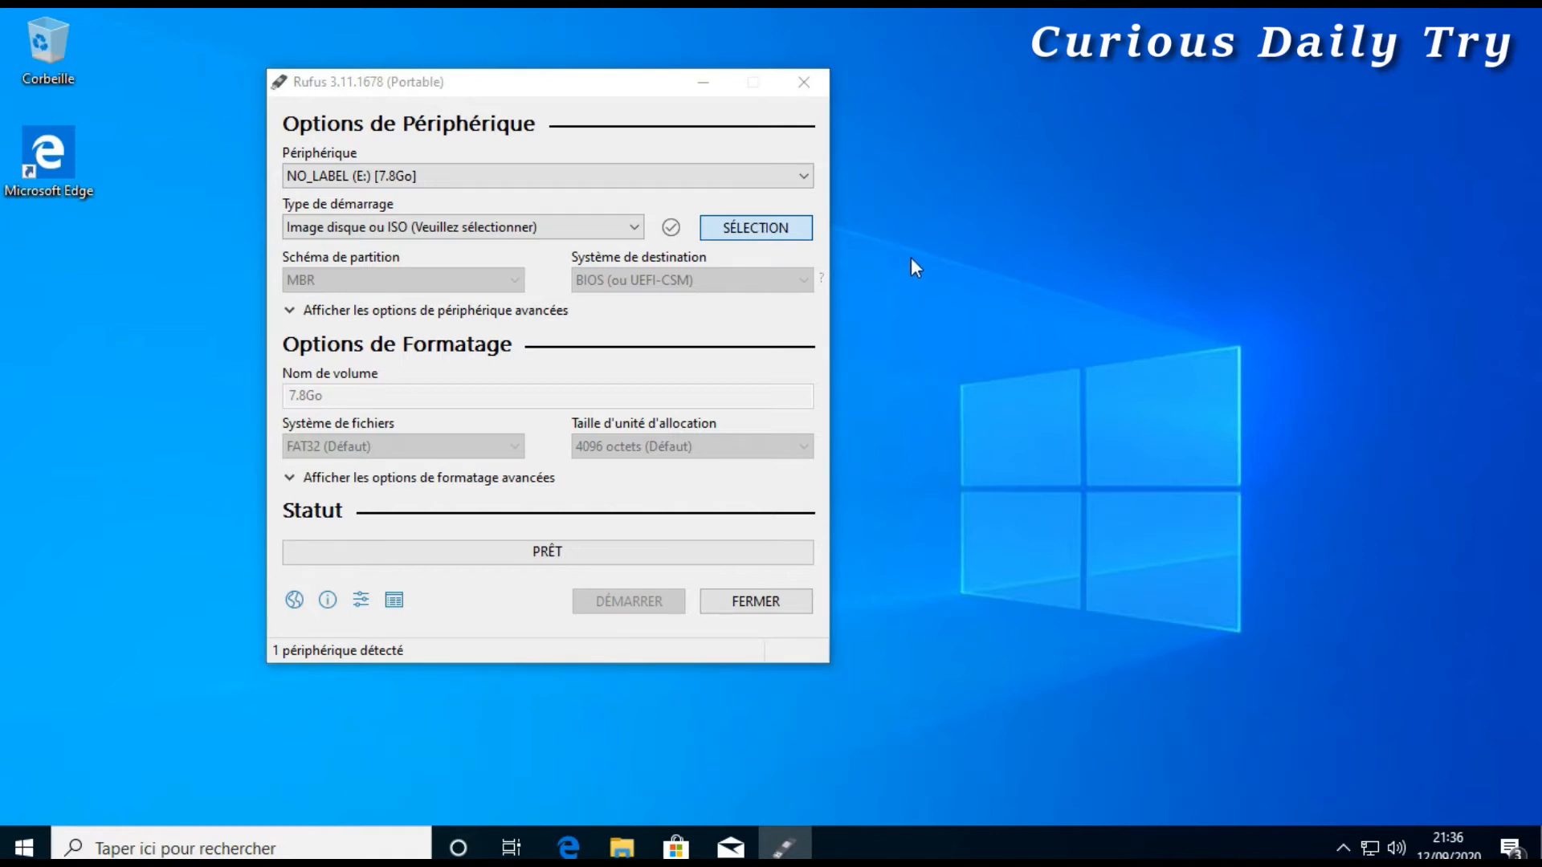
click(358, 303)
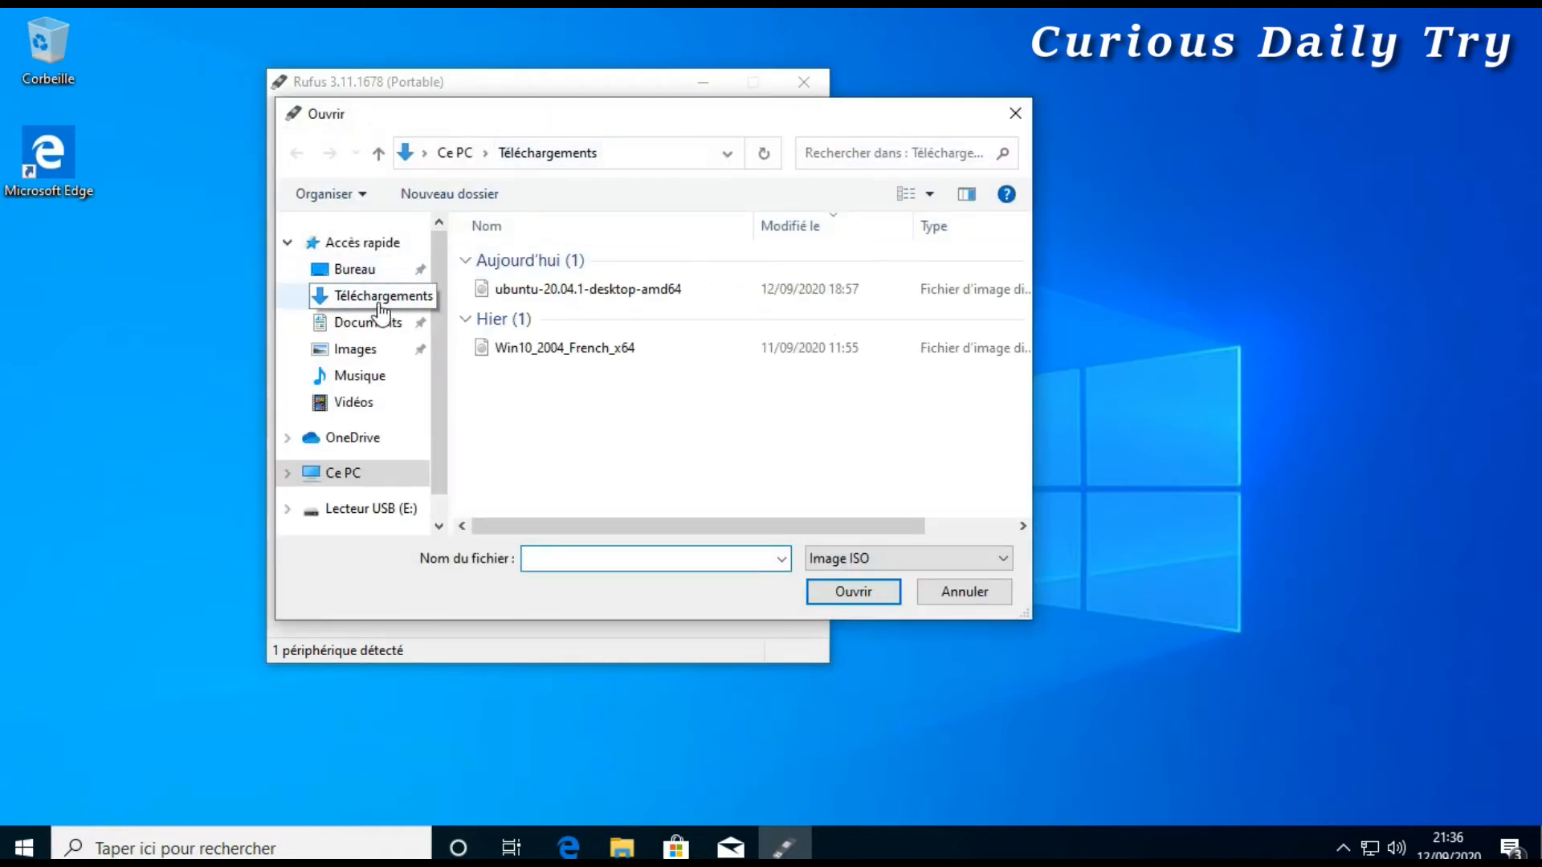
click(560, 350)
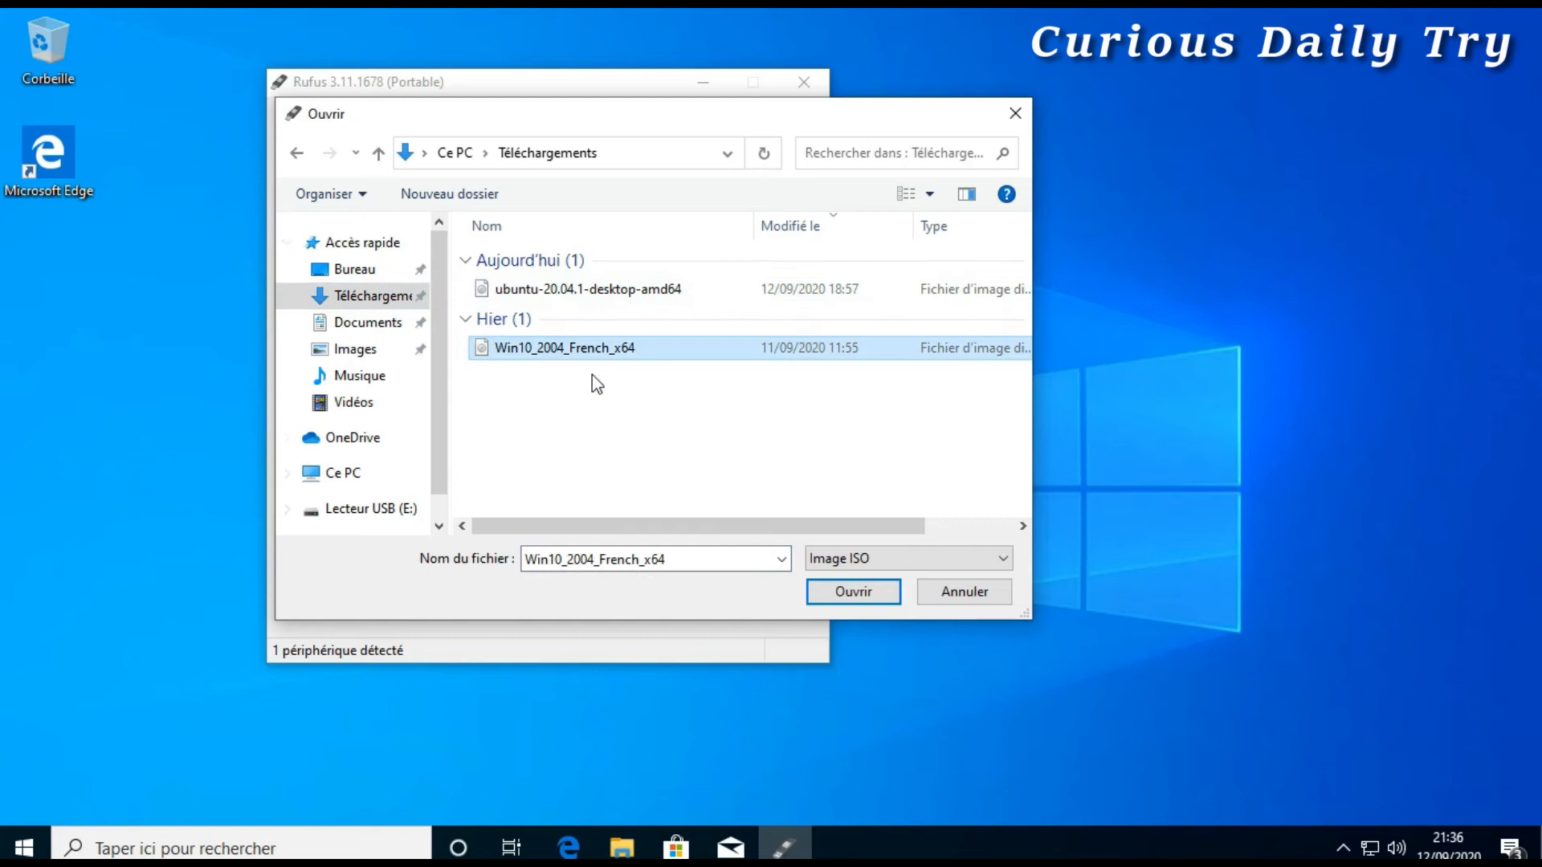
click(839, 589)
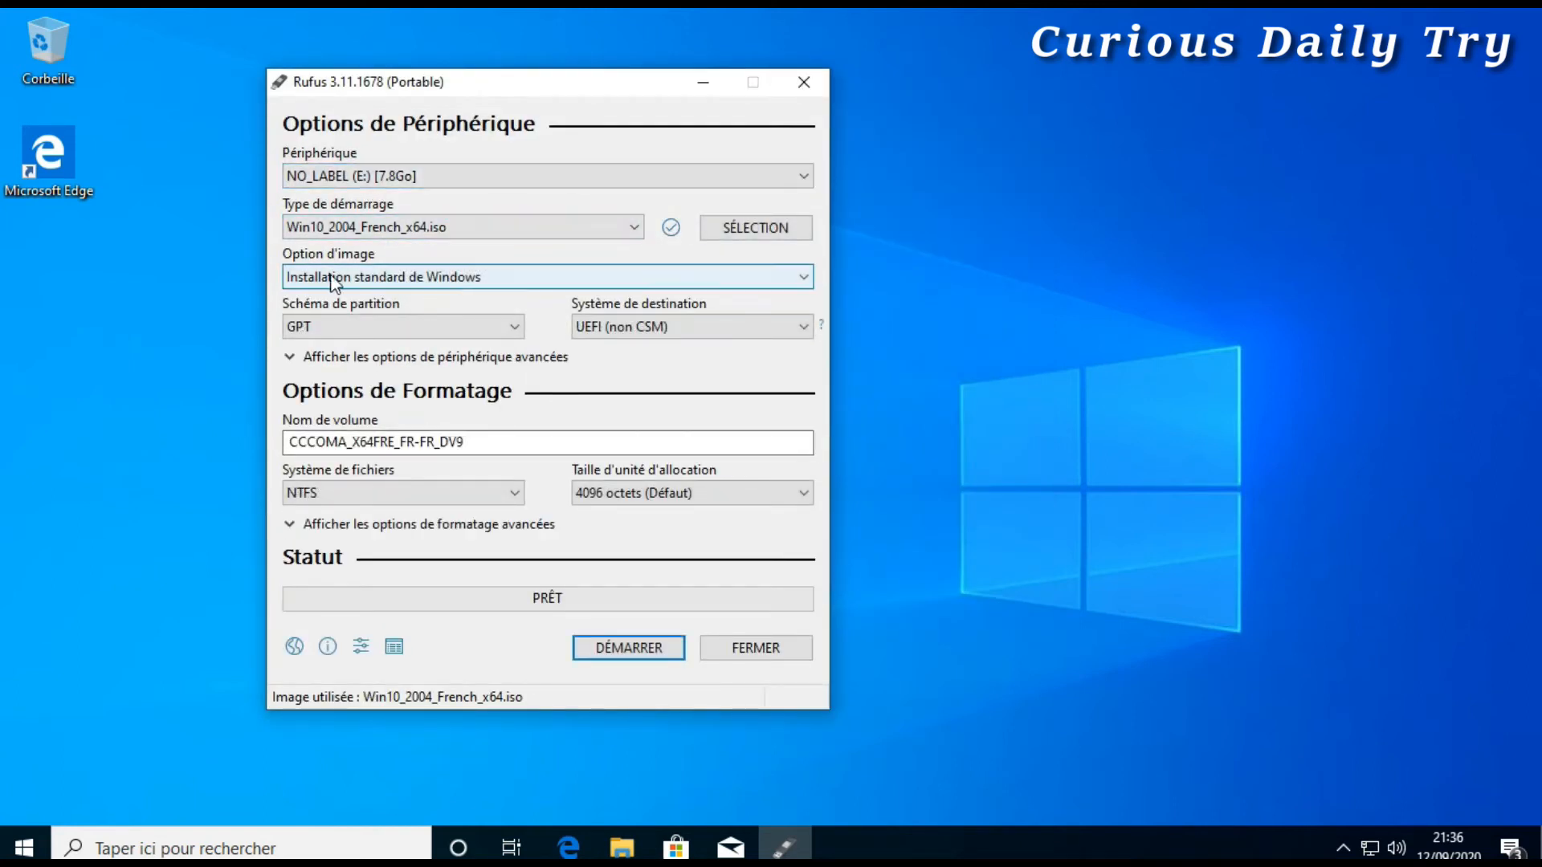
click(437, 278)
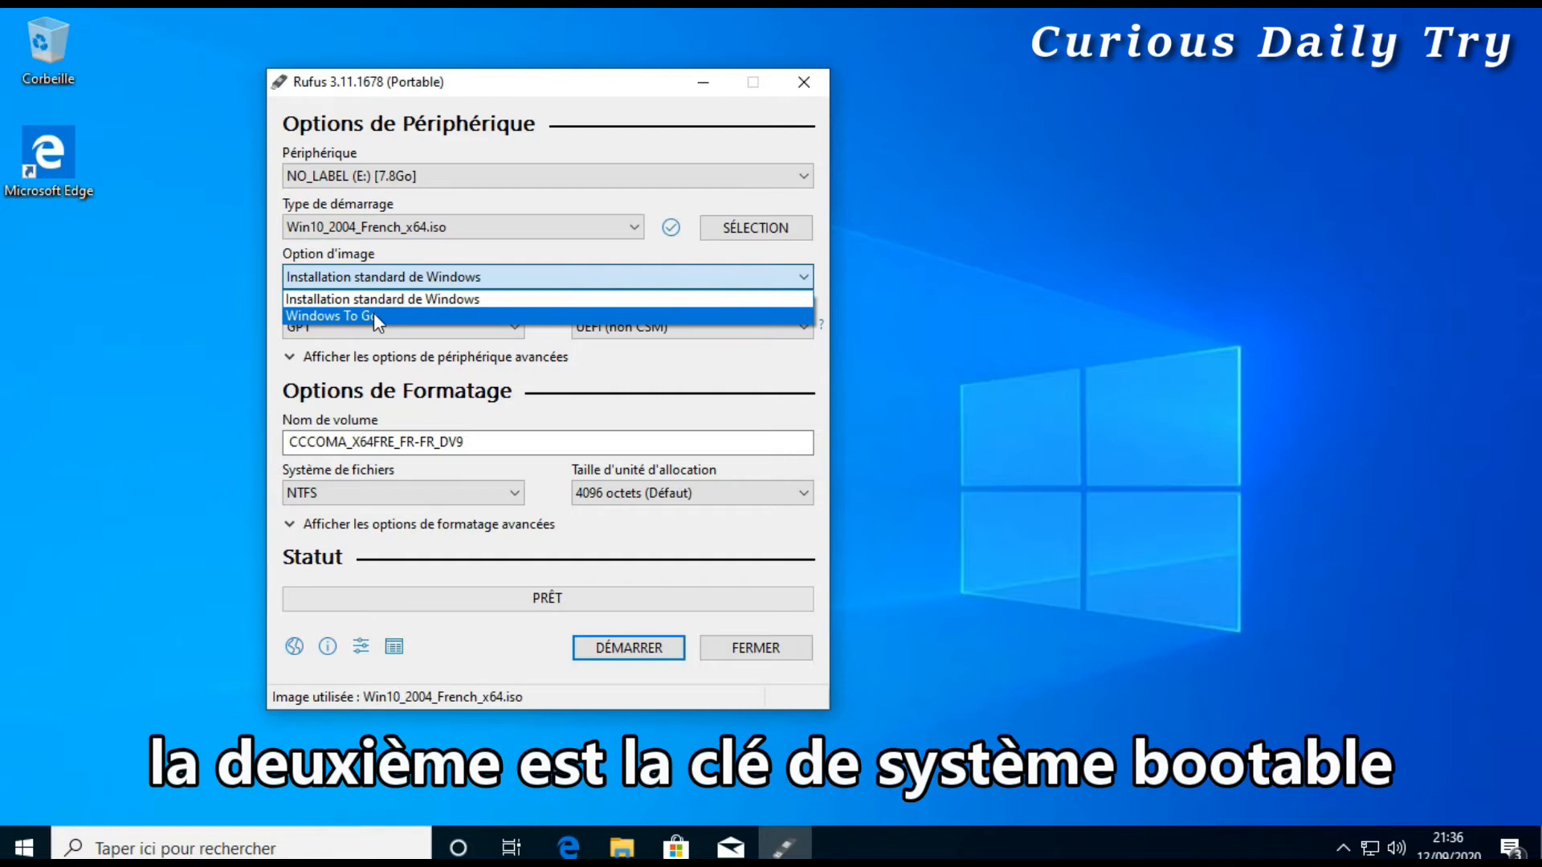
click(452, 299)
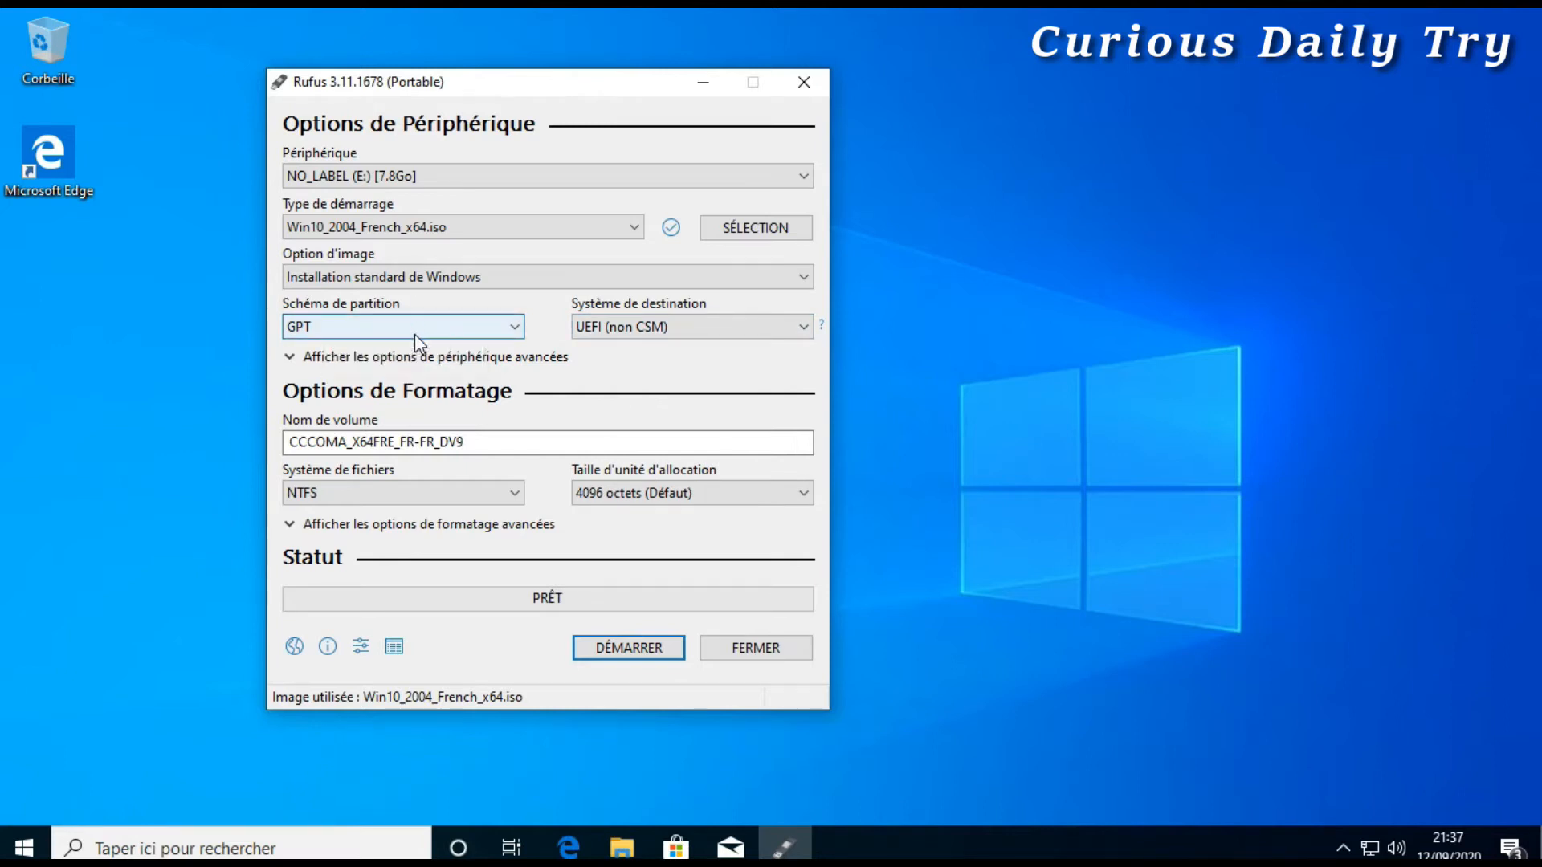
Step: Compare the MBR and GPT partition schemes and set the scheme to GPT for a UEFI (non CSM) target system
click(347, 324)
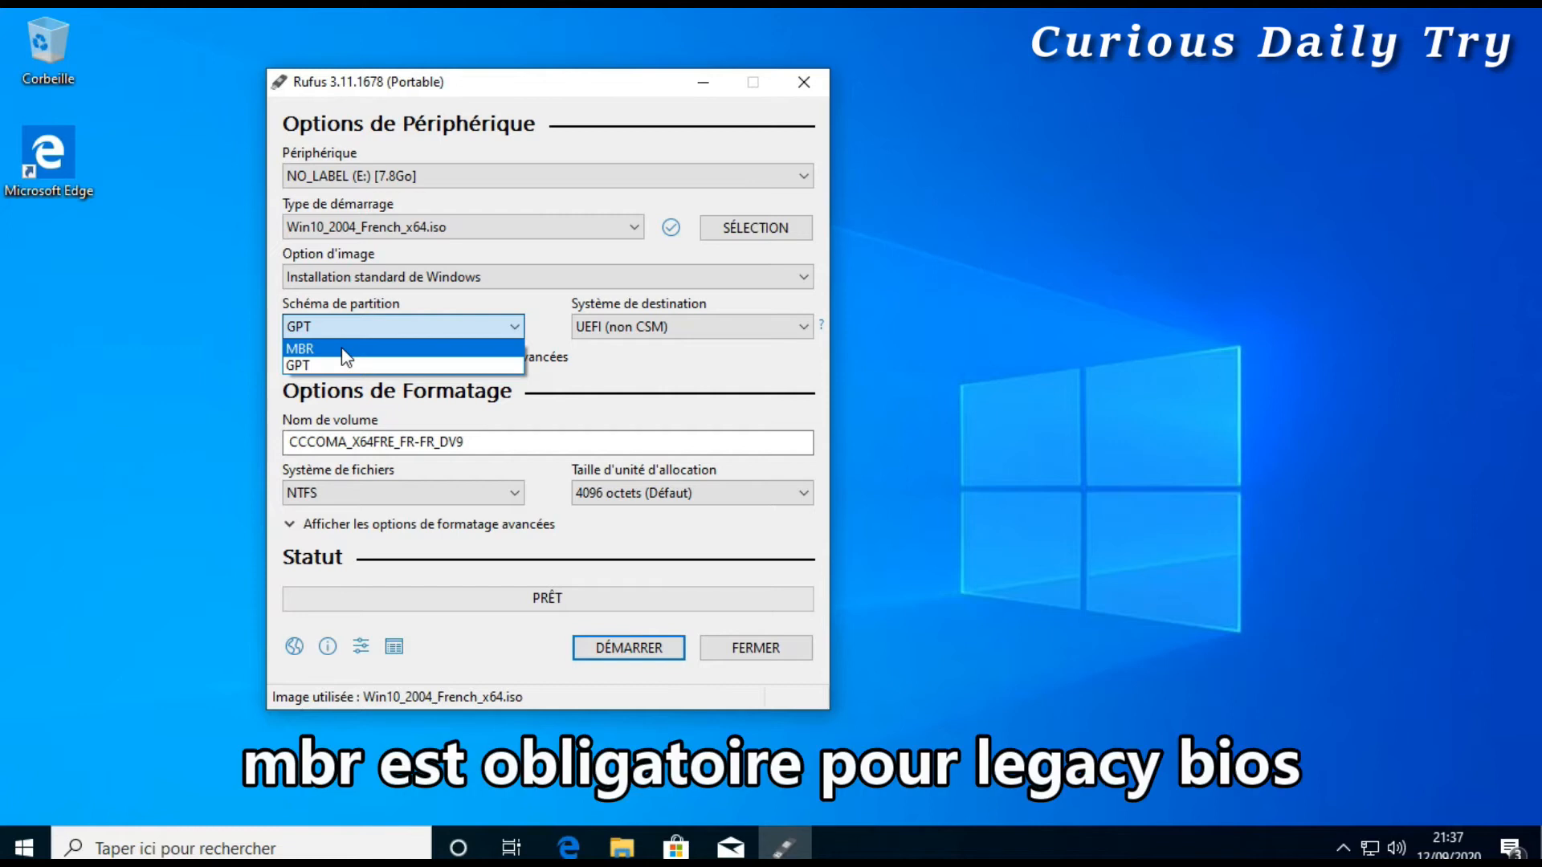
click(345, 349)
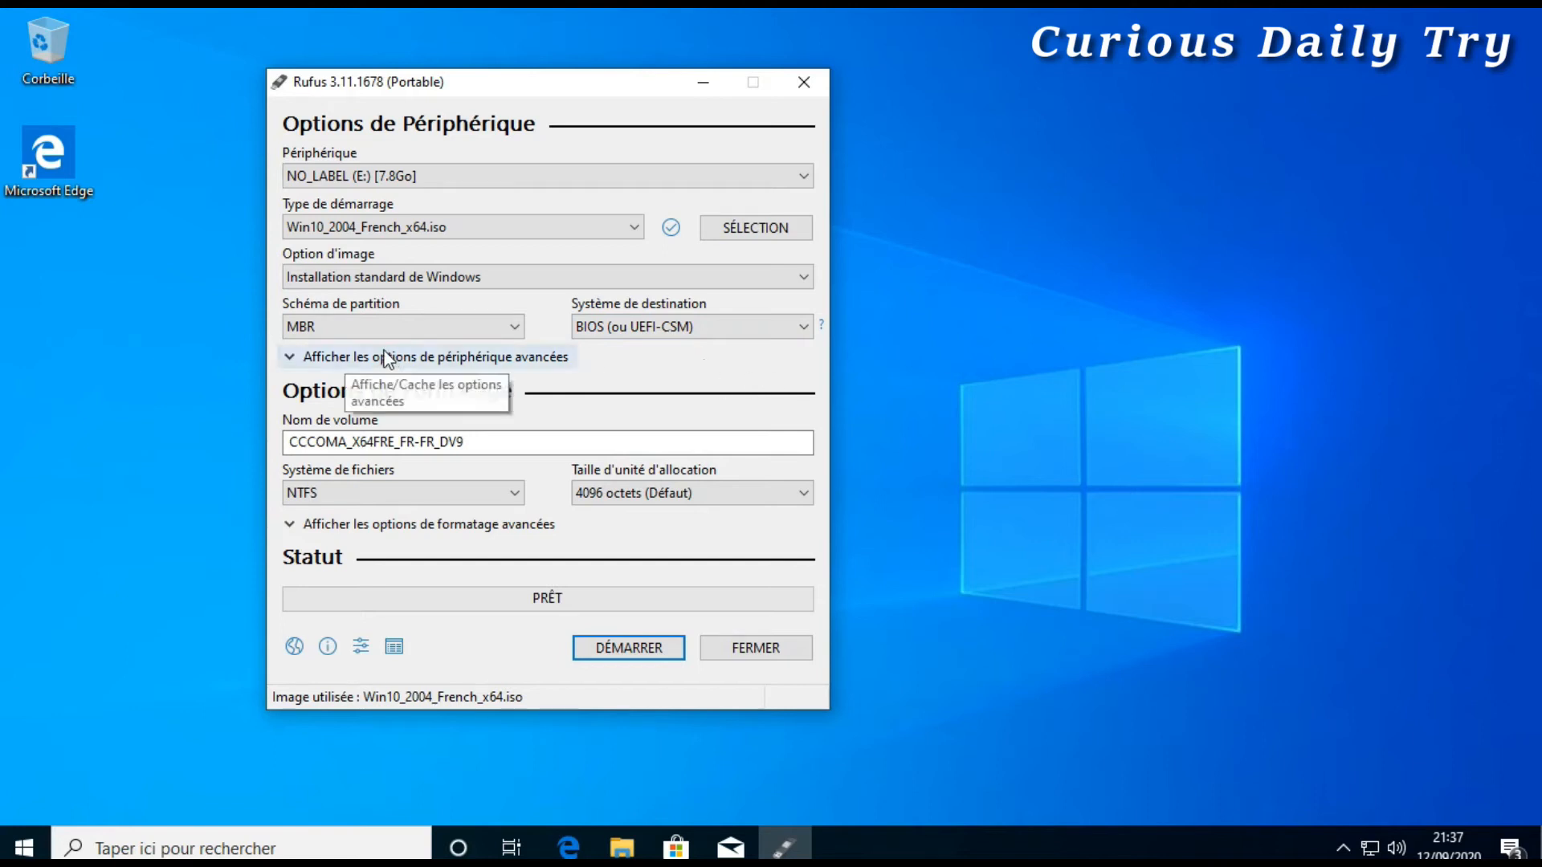
click(490, 328)
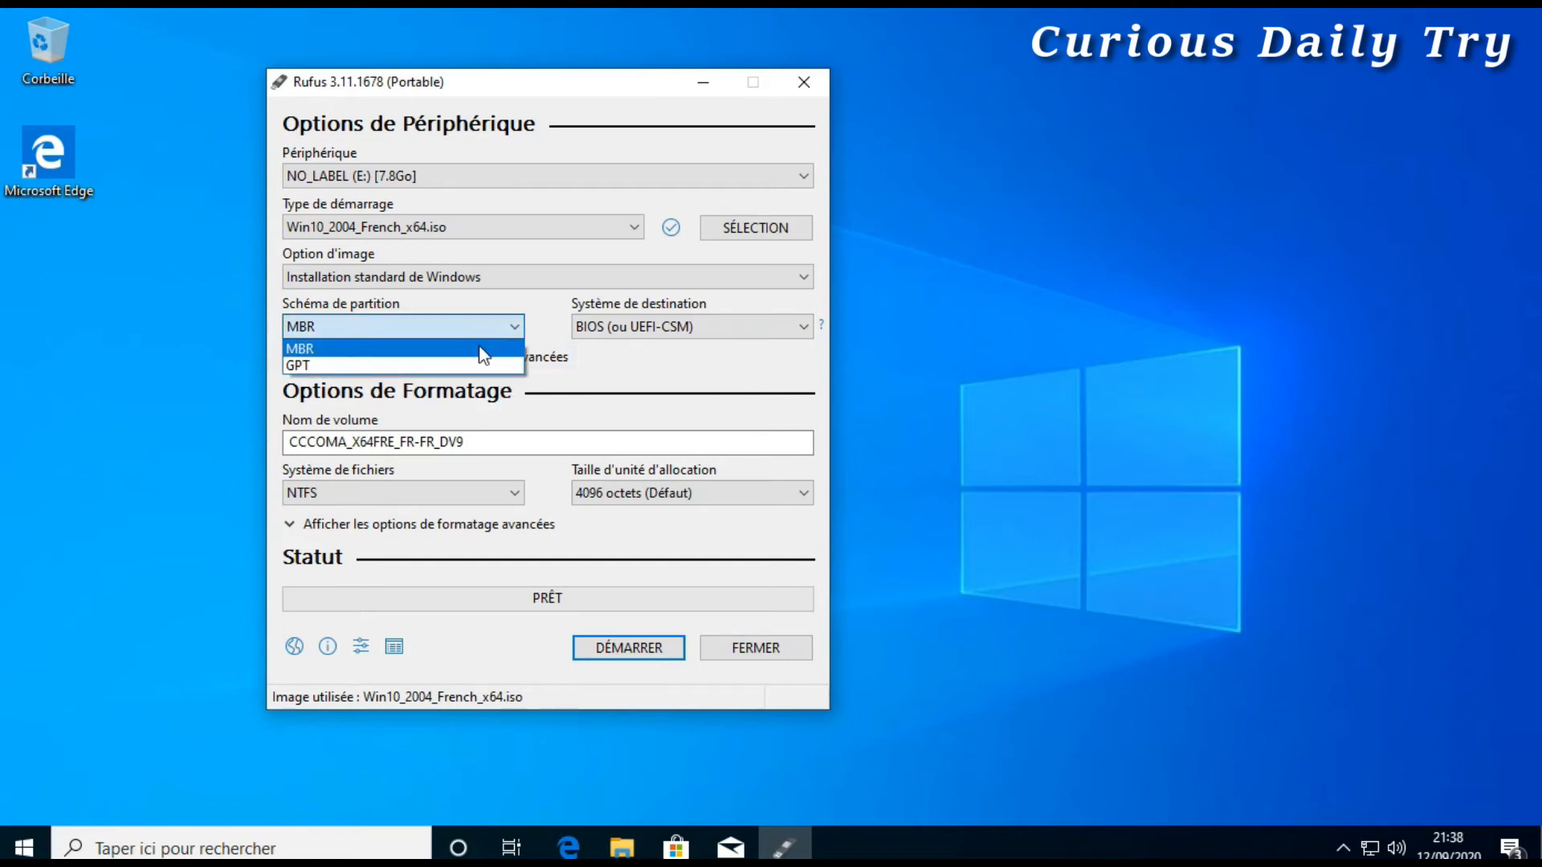
click(470, 367)
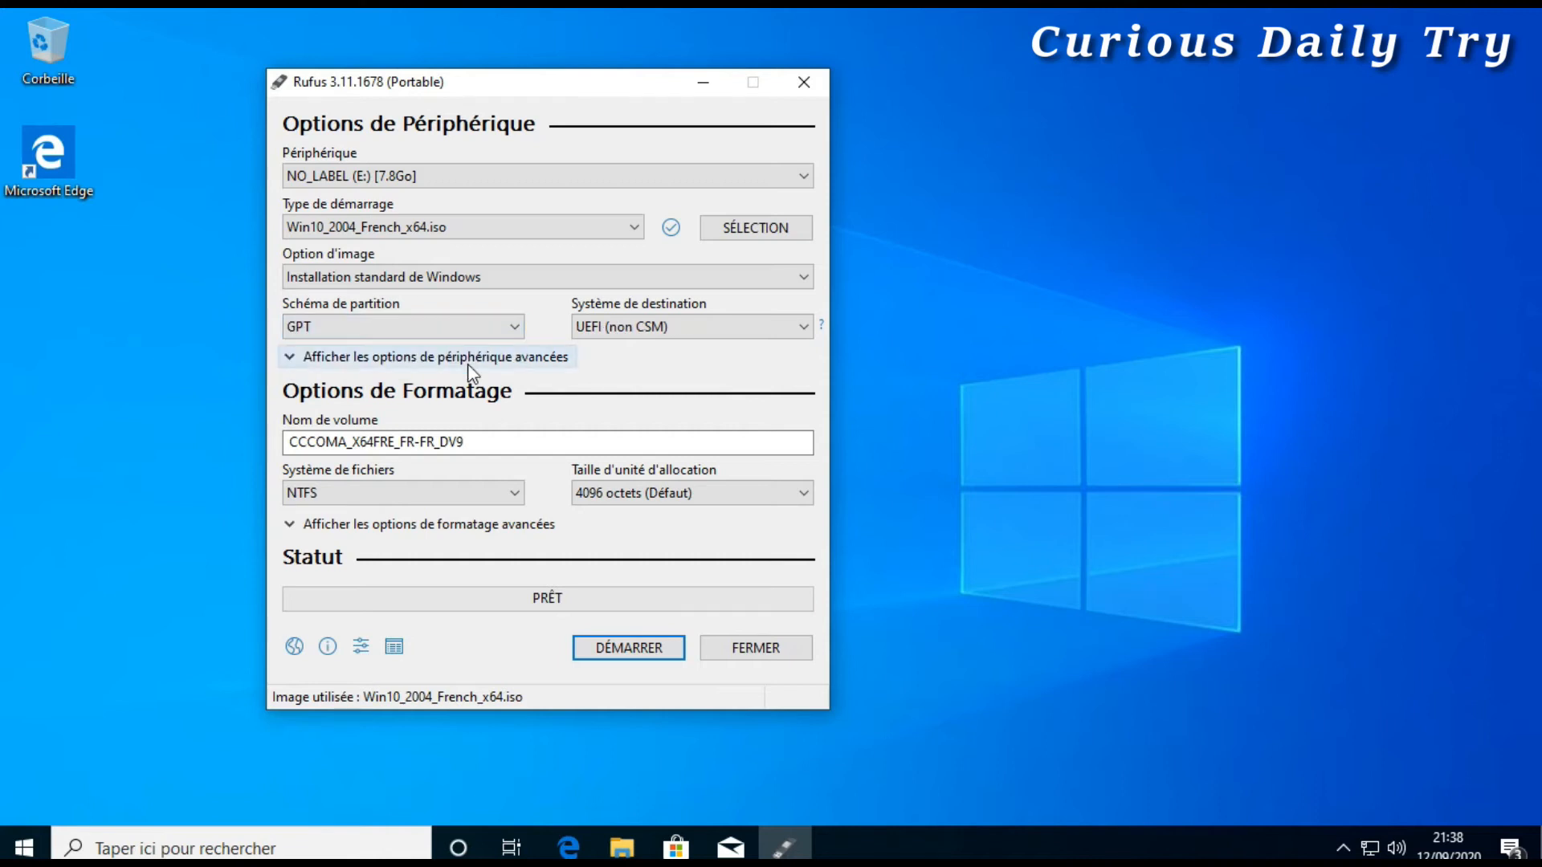
mouse_move(593, 335)
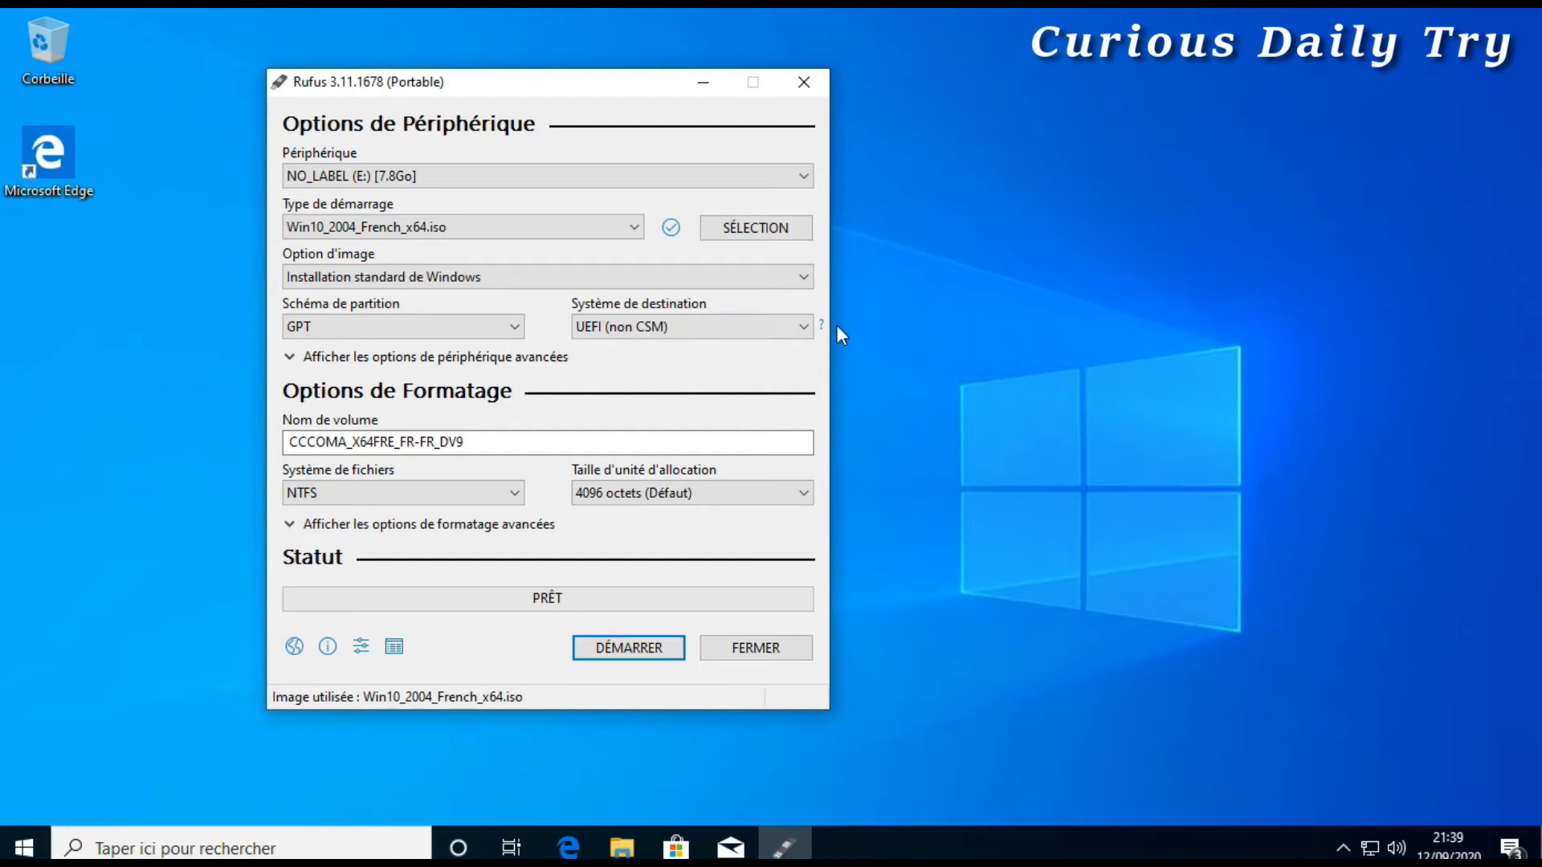
mouse_move(822, 325)
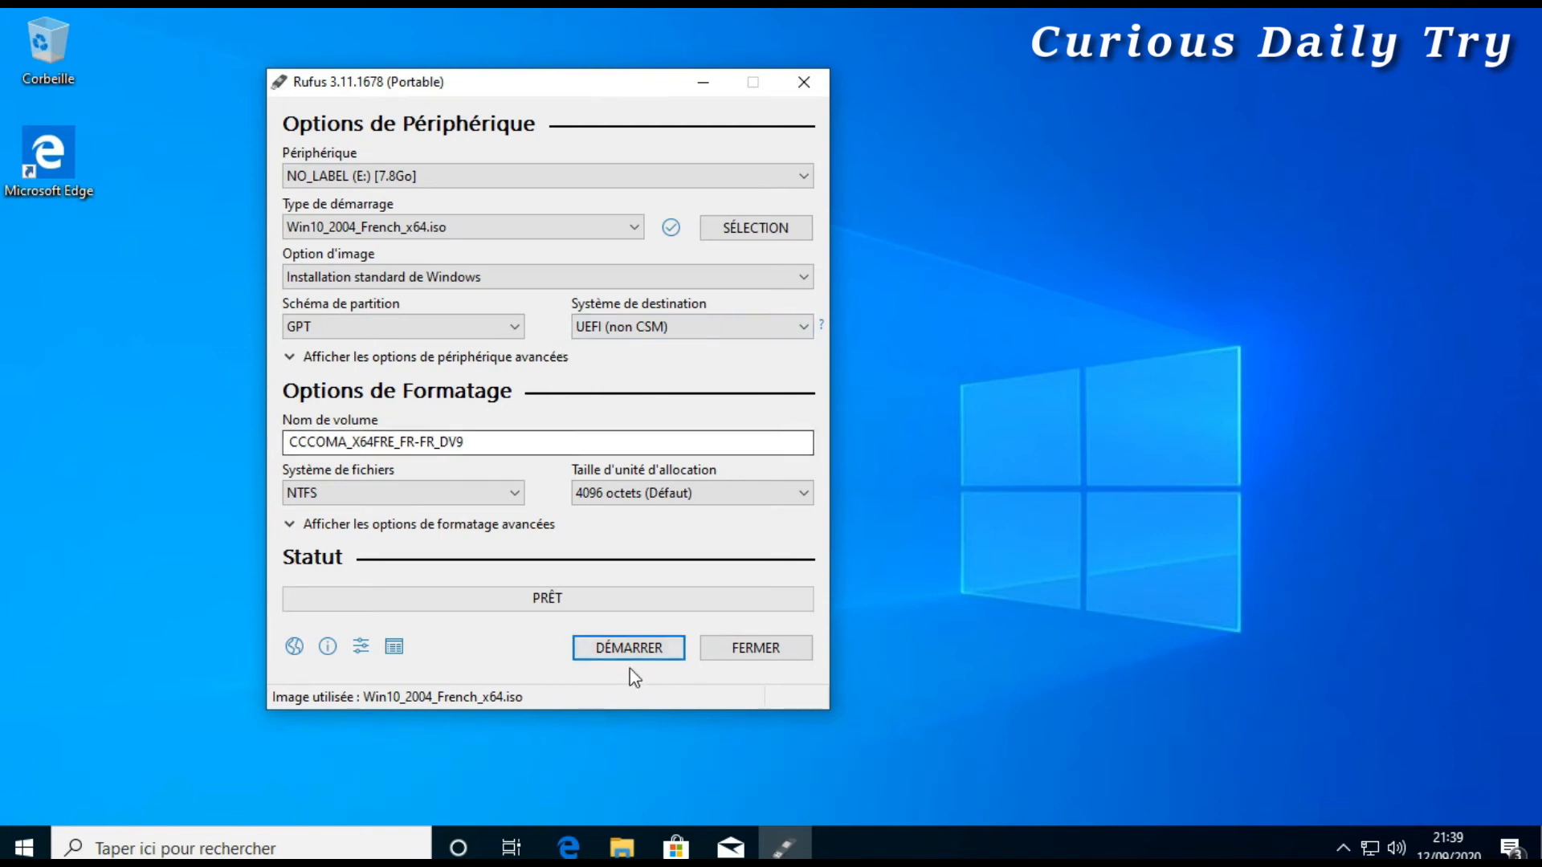
Step: Keep NTFS as the file system and start creating the Windows USB drive, accepting the erasure of all its data
click(509, 492)
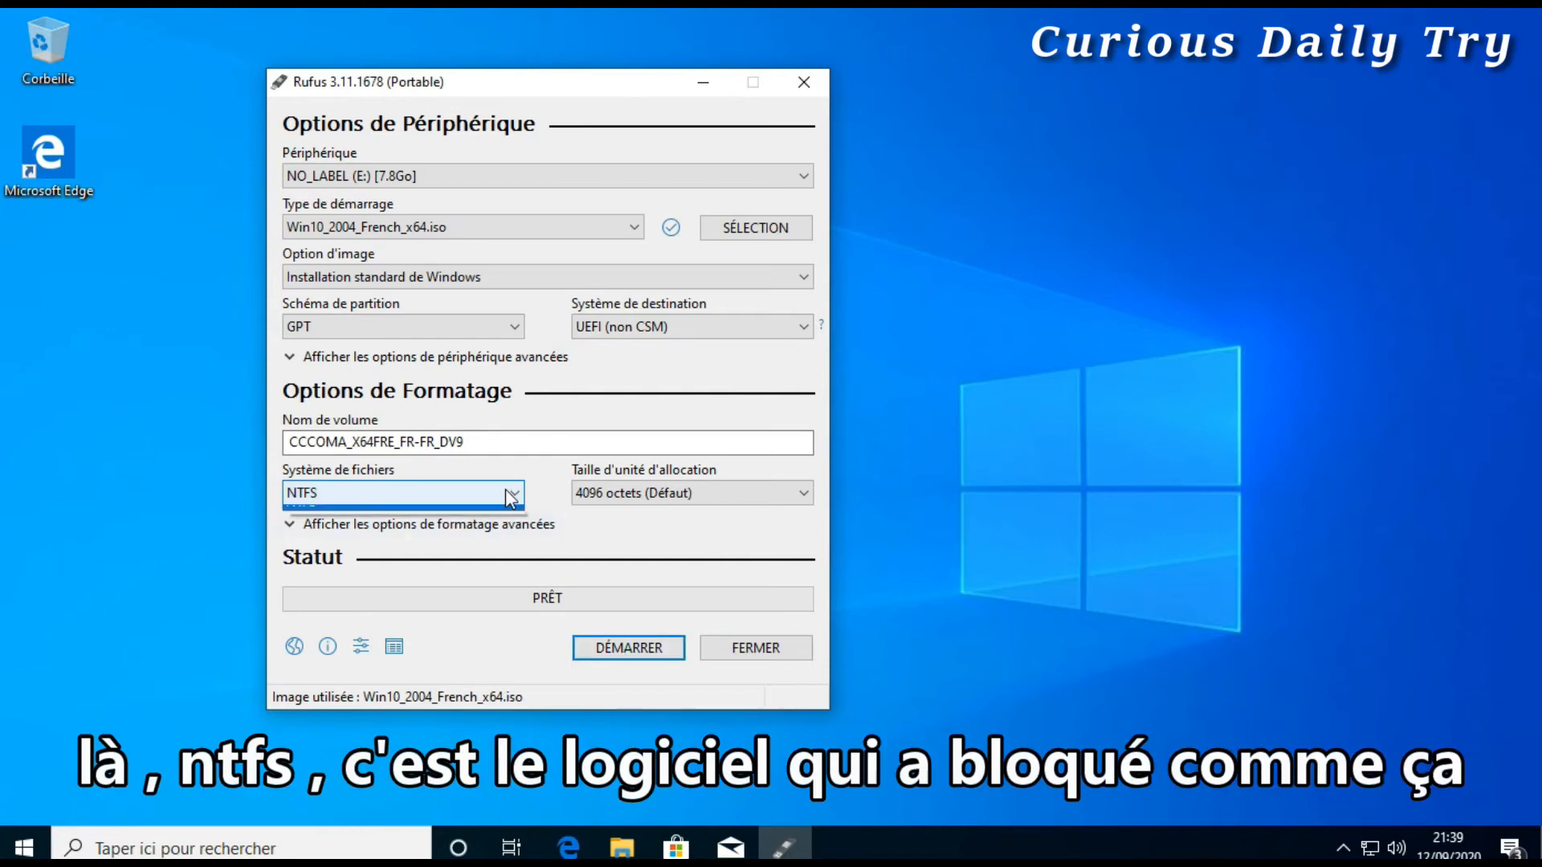
click(504, 489)
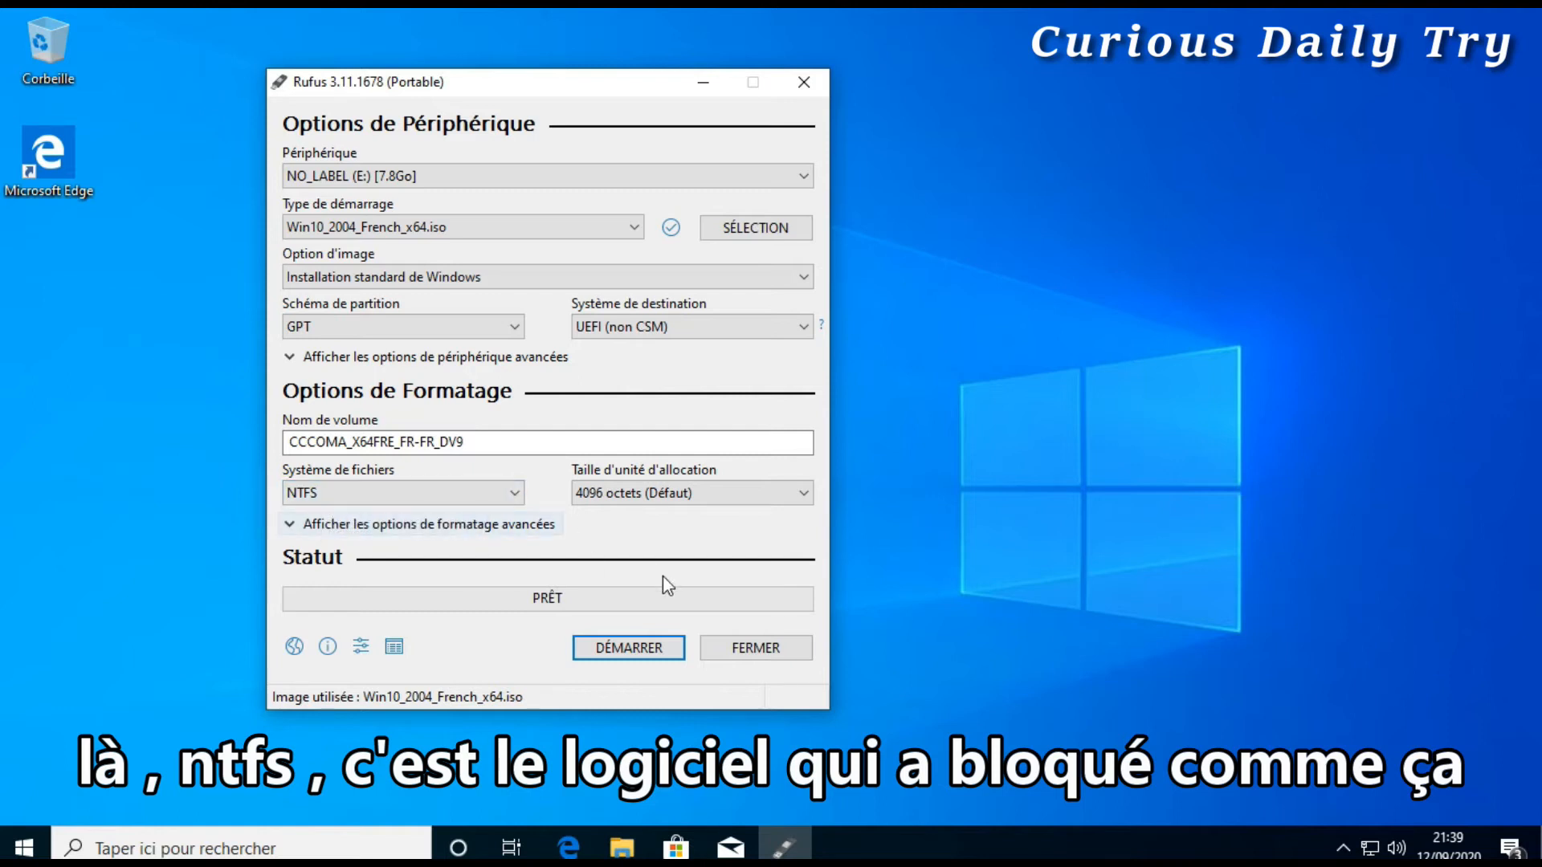
click(636, 652)
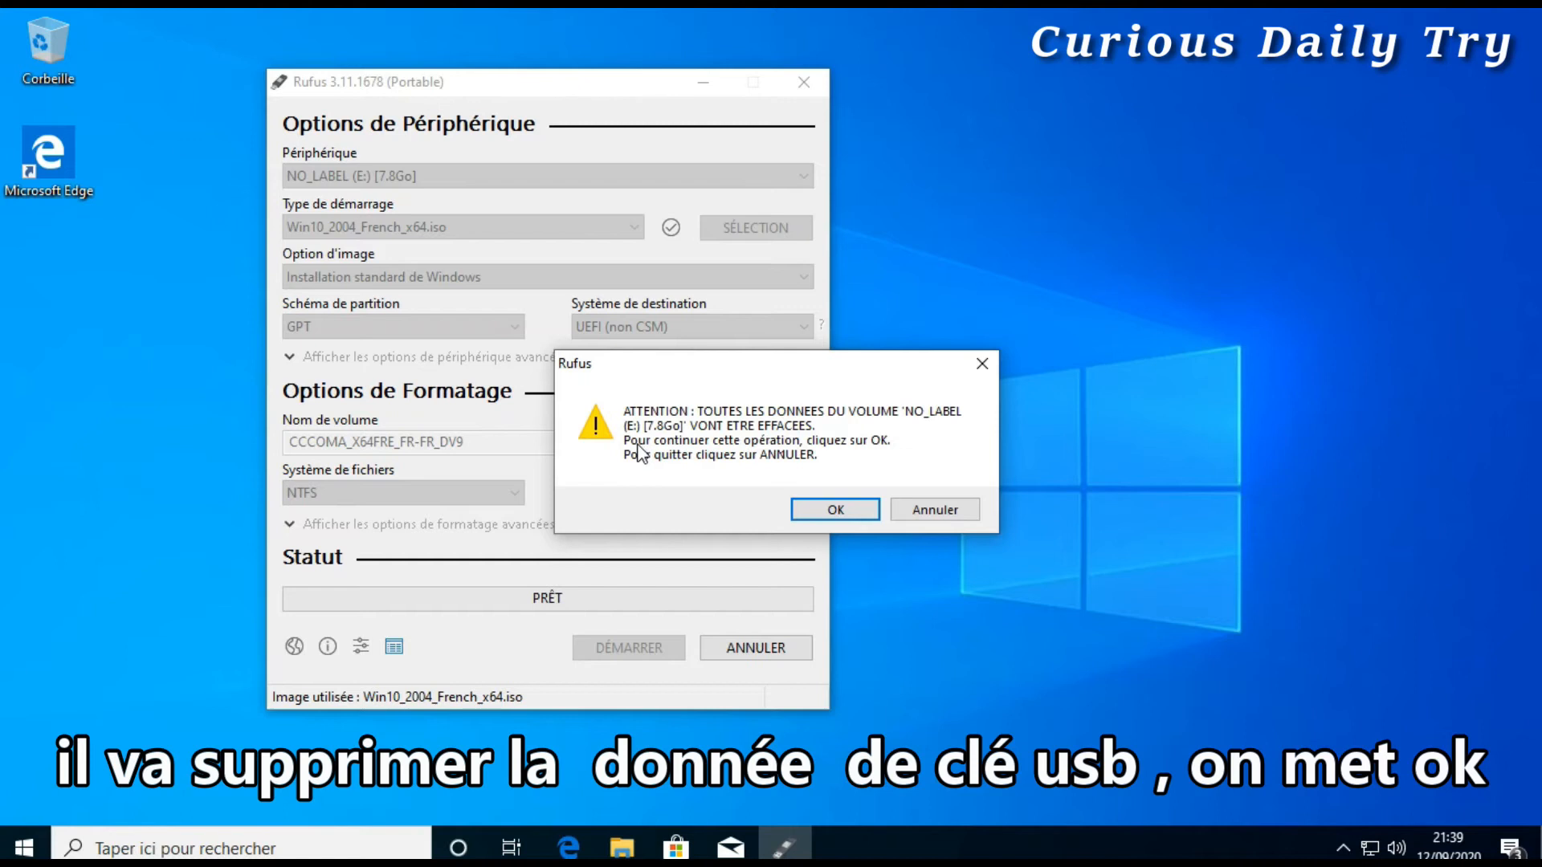
click(835, 514)
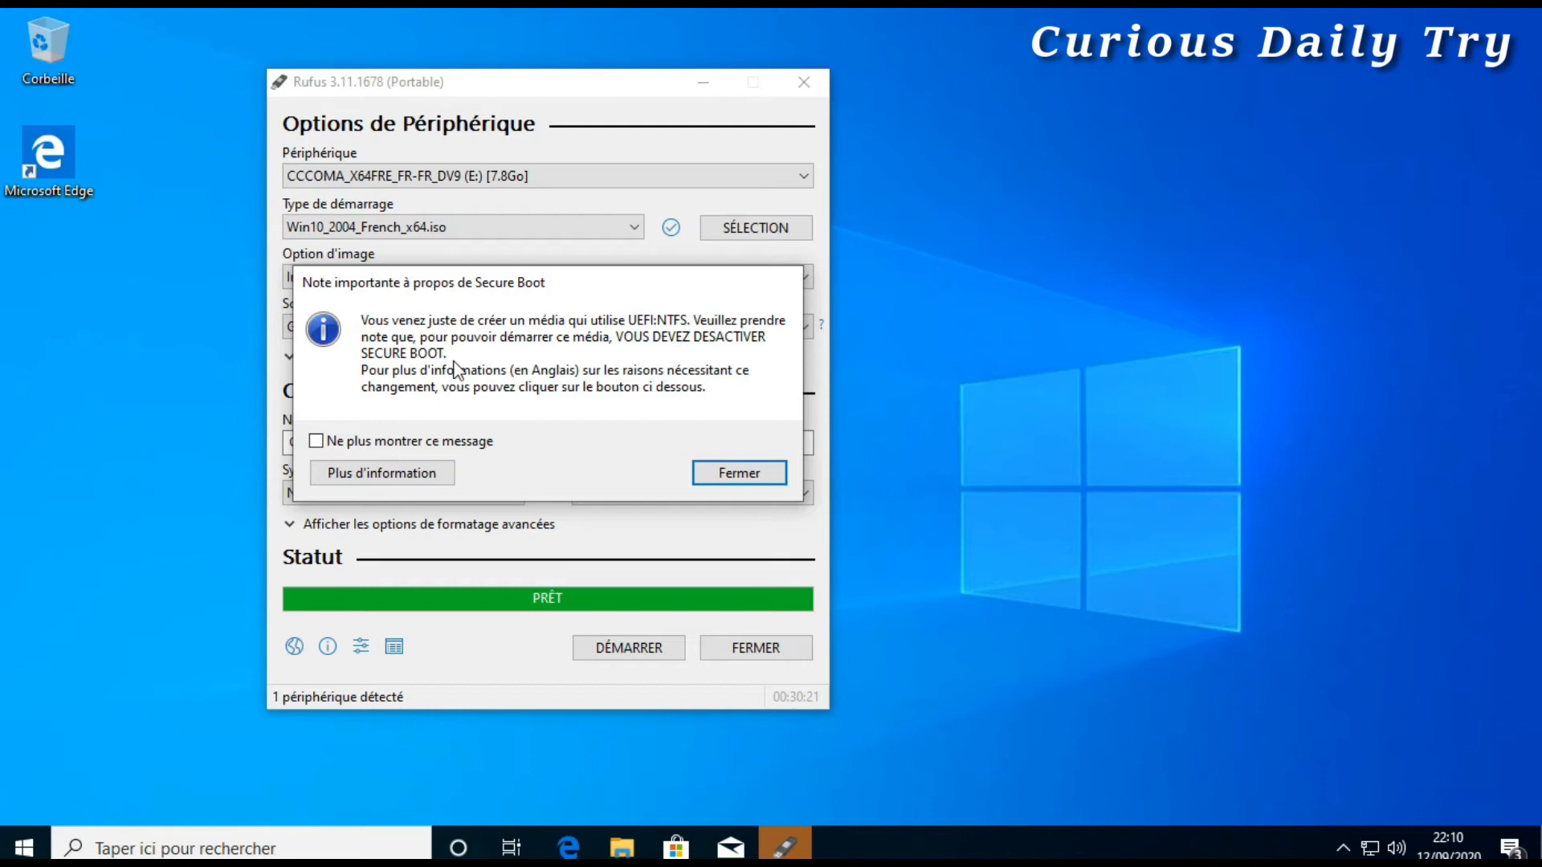
Step: Dismiss the Secure Boot note, close Rufus, and switch back to the Téléchargements folder in File Explorer
click(737, 476)
click(759, 647)
click(622, 847)
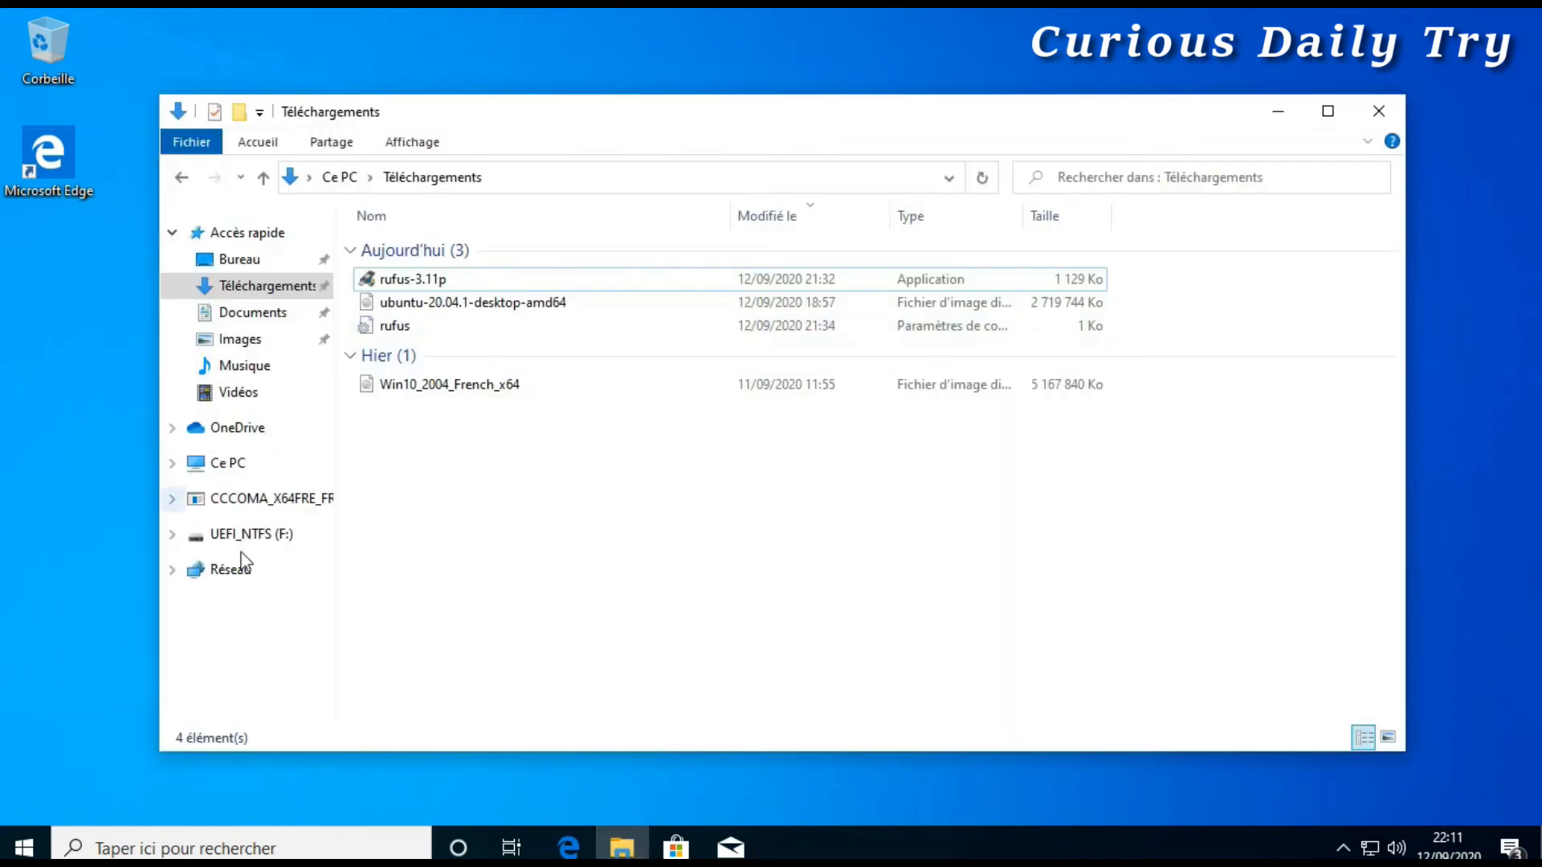
Step: Examine the general properties of the CCCOMA_X64FRE_FR-FR_DV9 (E:) drive in Ce PC, including its file system
click(226, 466)
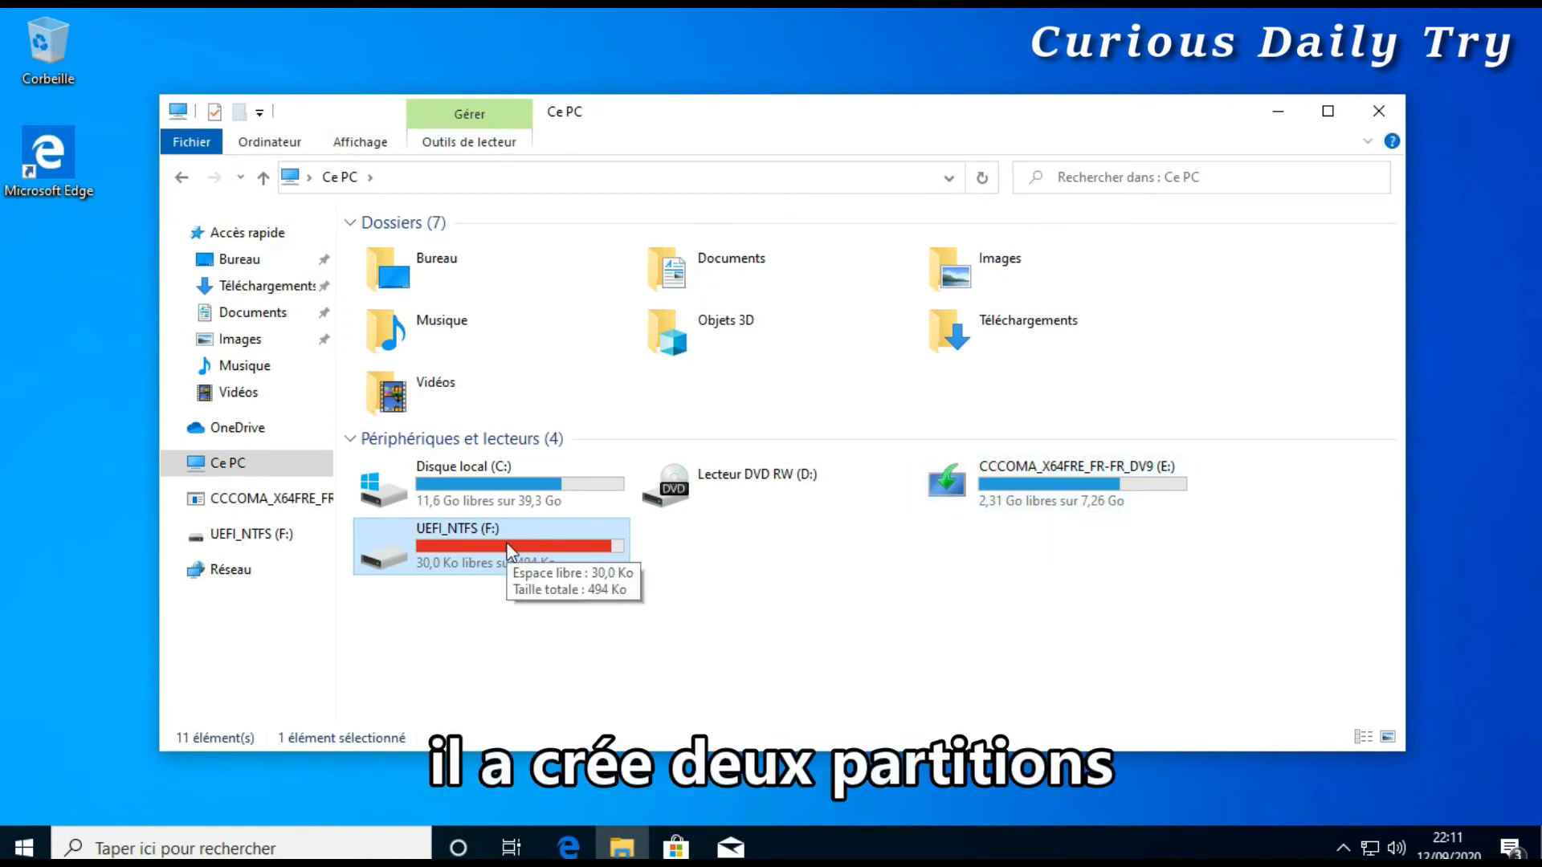
right_click(1007, 488)
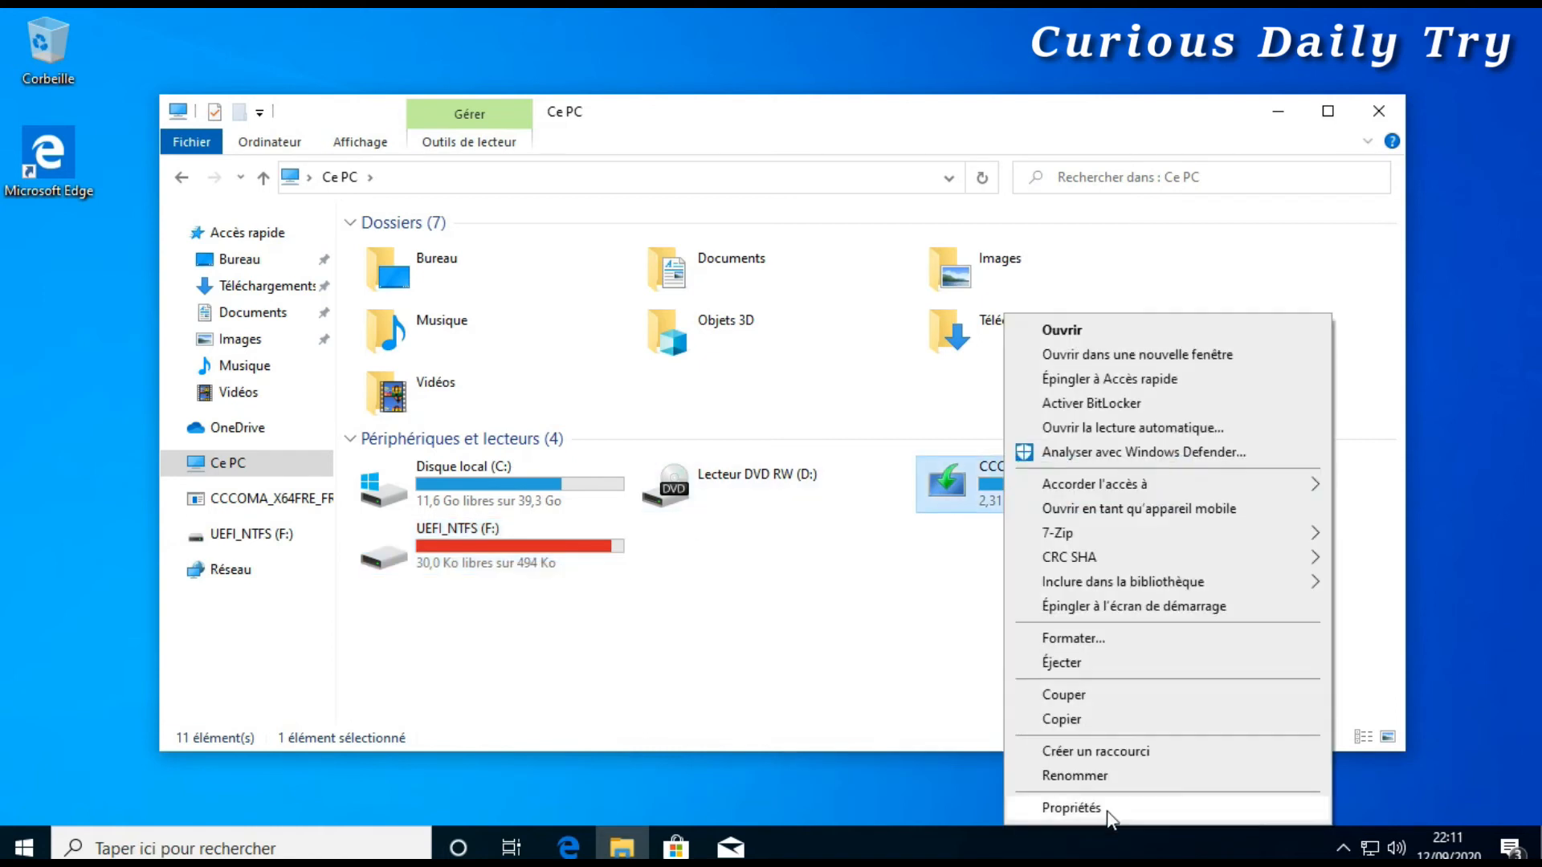
click(1106, 809)
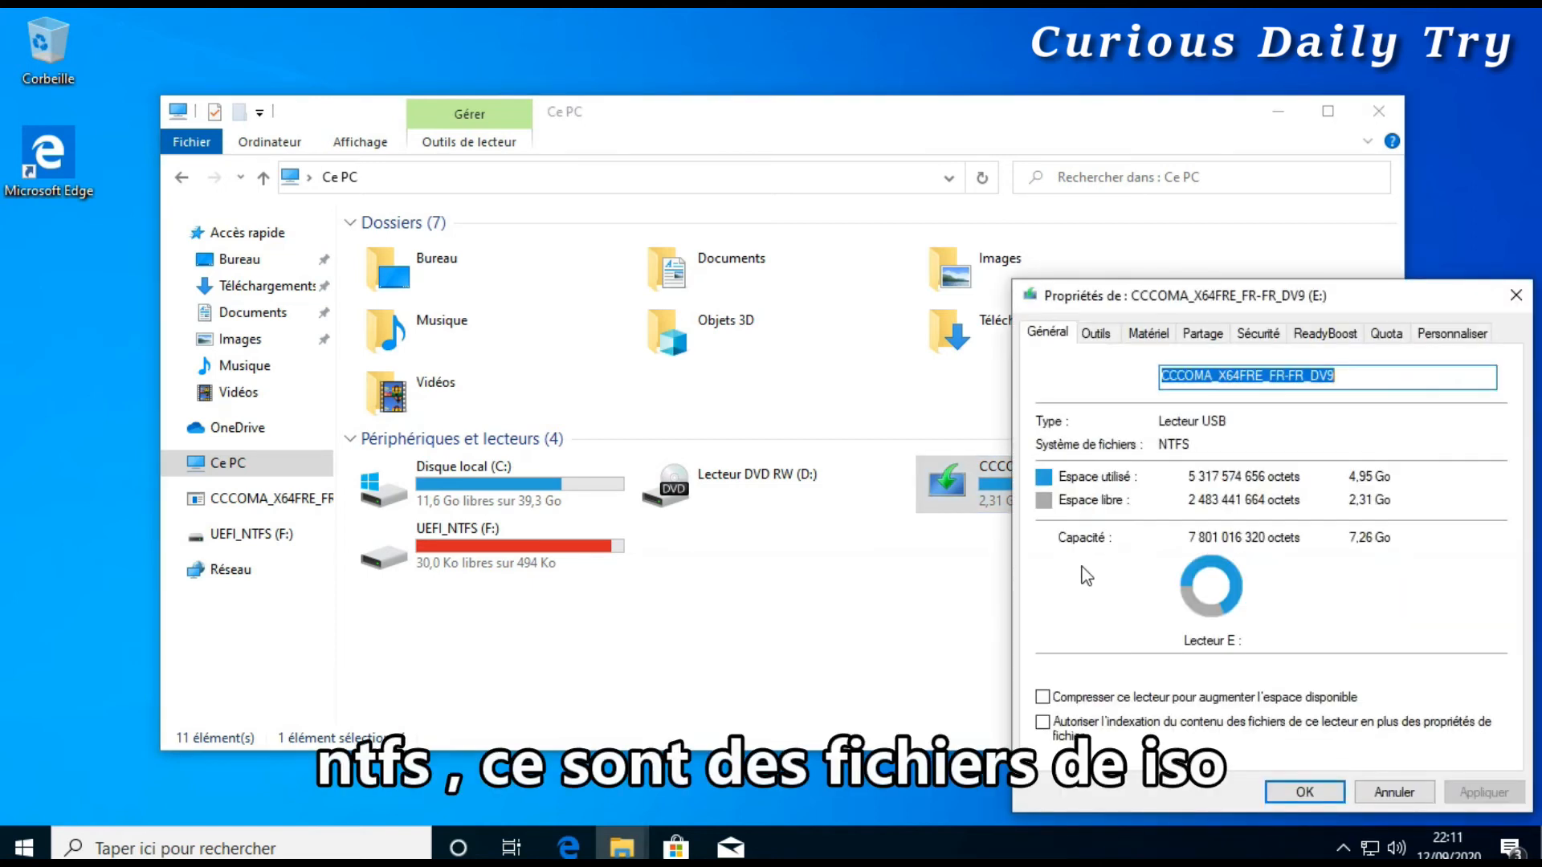
click(1518, 298)
Step: Examine the file system and capacity of the UEFI_NTFS (F:) partition in its properties
right_click(474, 553)
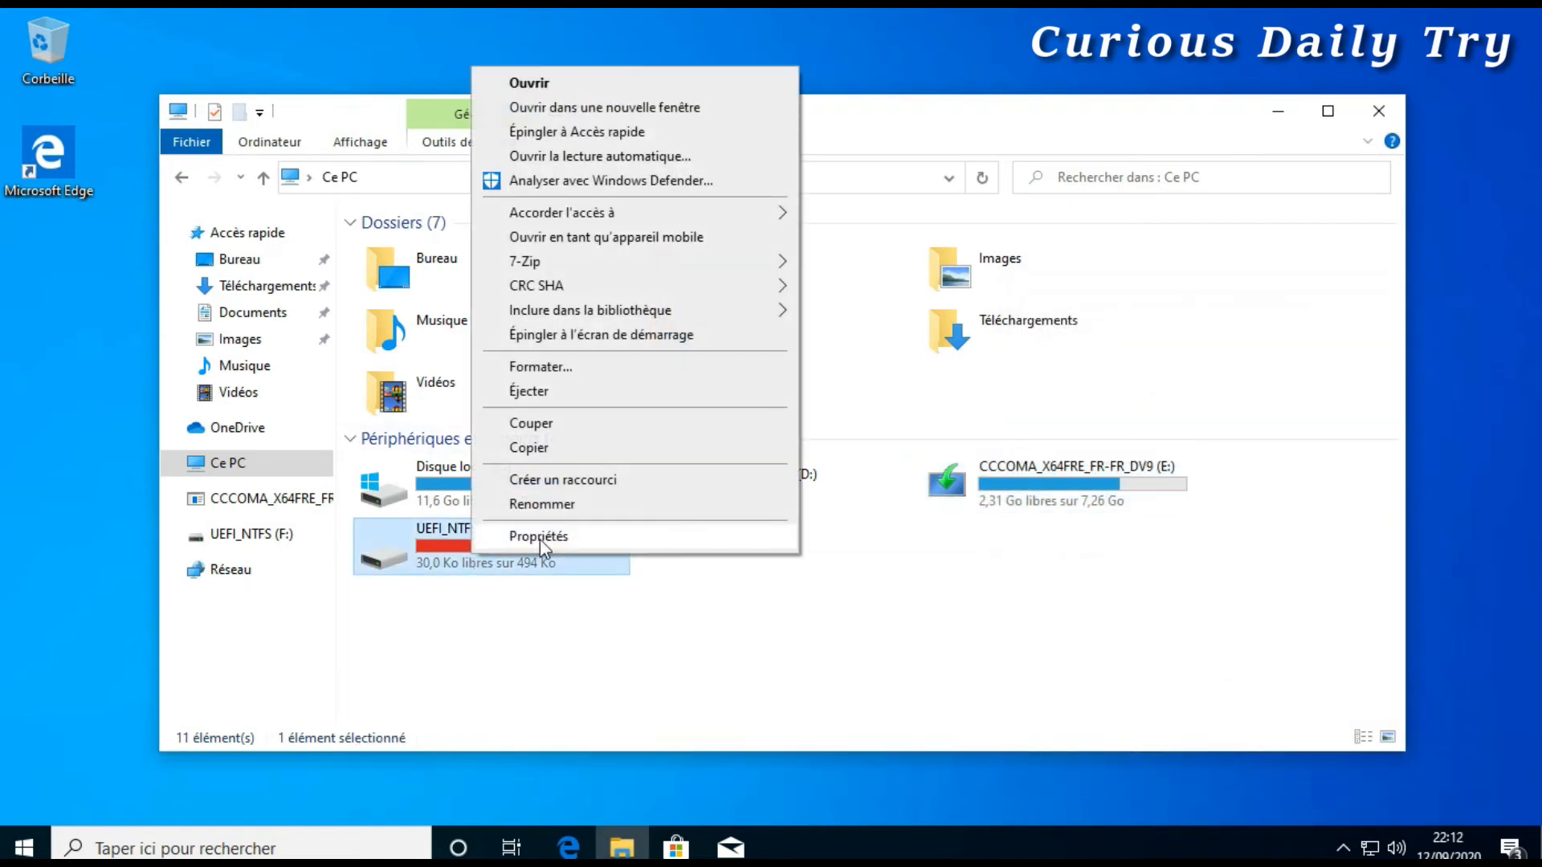
click(540, 536)
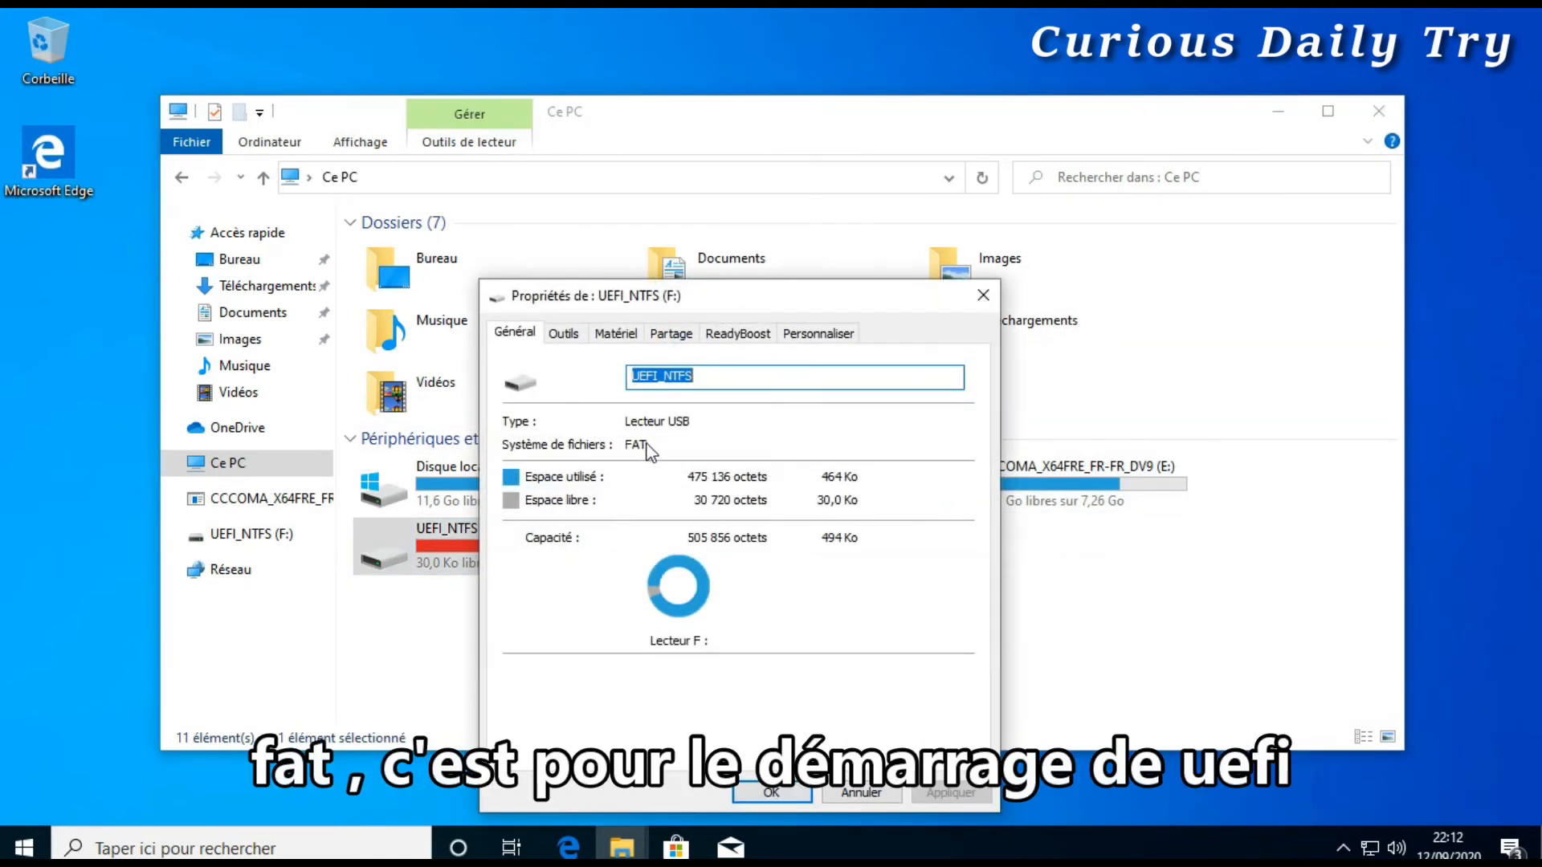
click(983, 295)
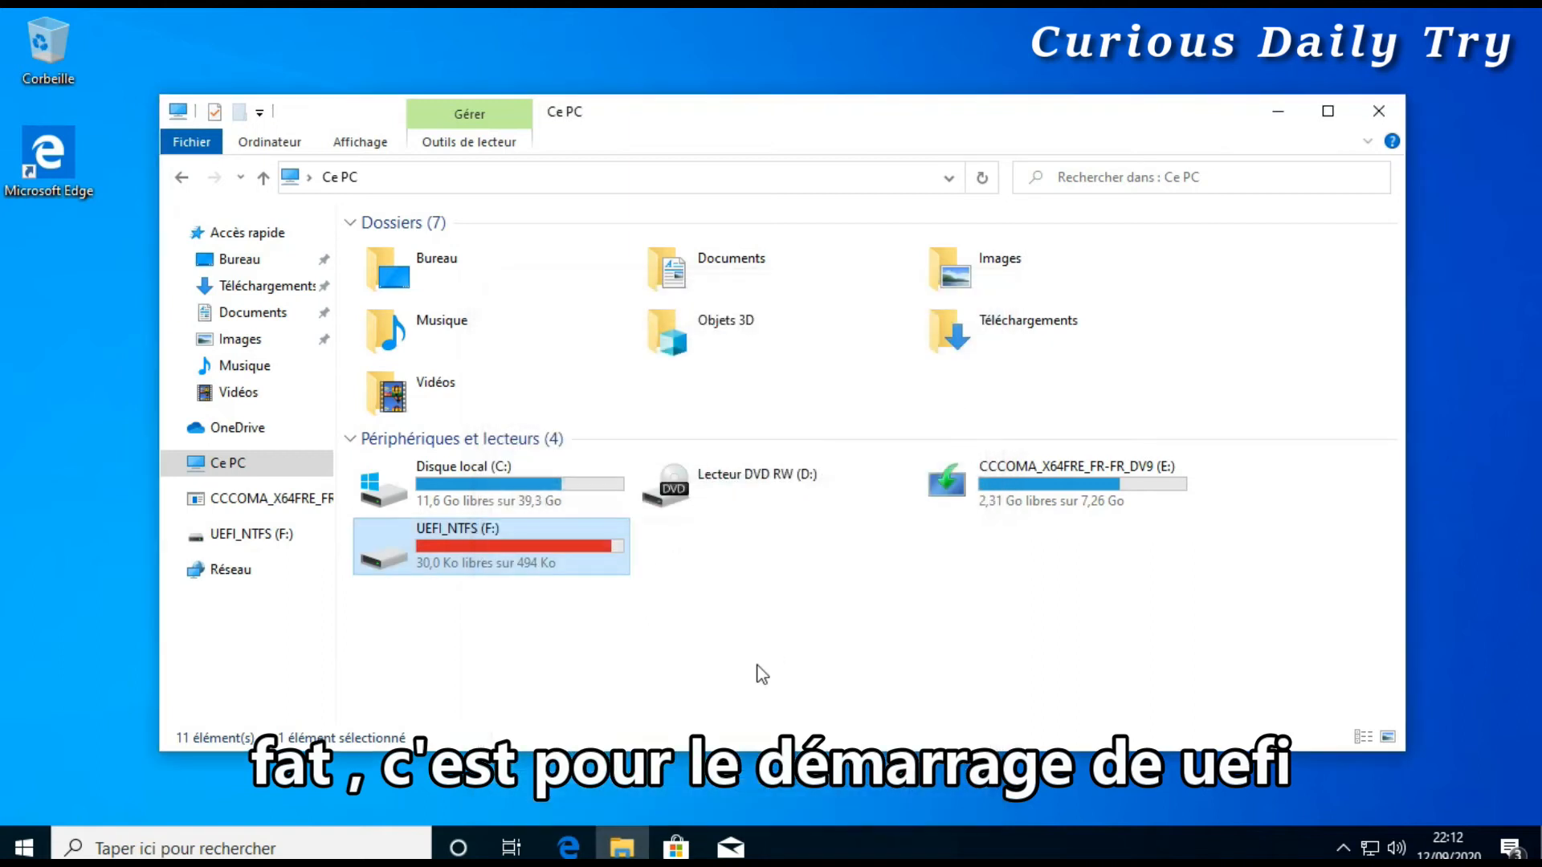
click(716, 689)
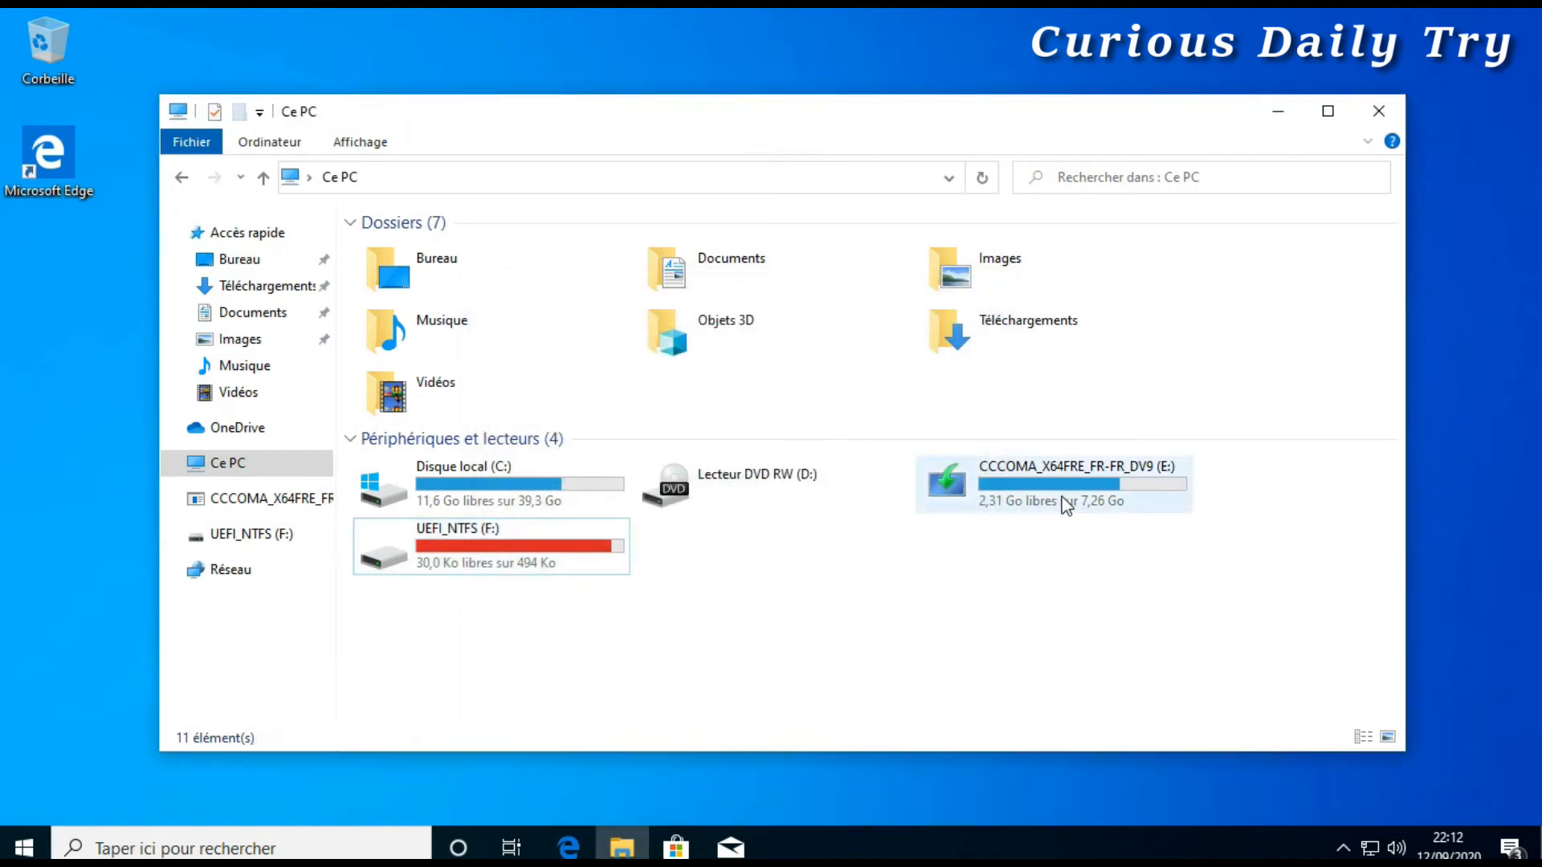
click(599, 553)
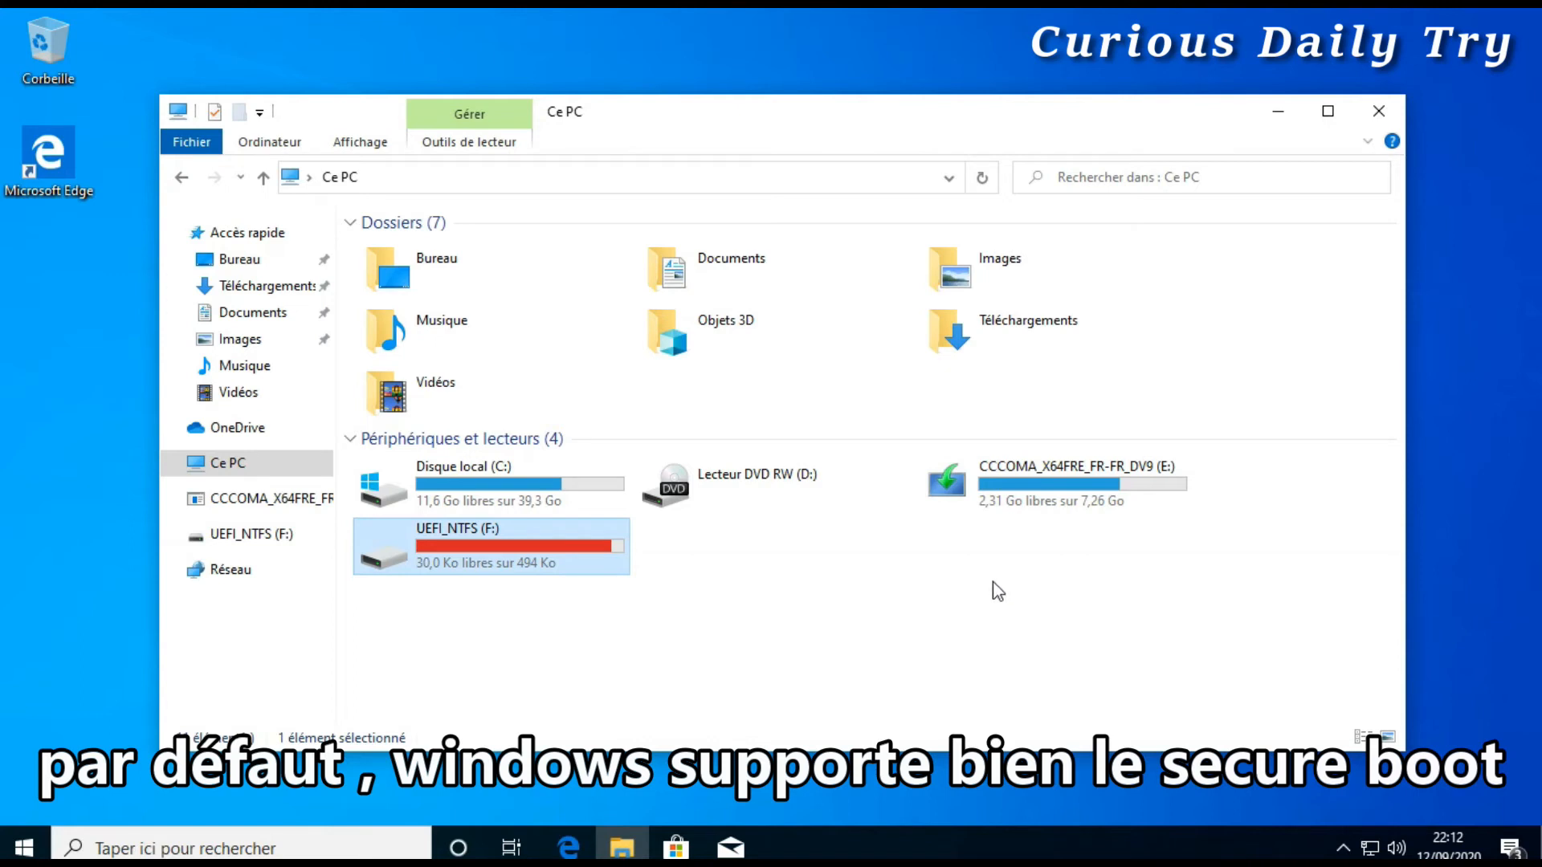
Step: Close File Explorer and safely eject the DataTraveler 2.0 USB drive
click(1381, 121)
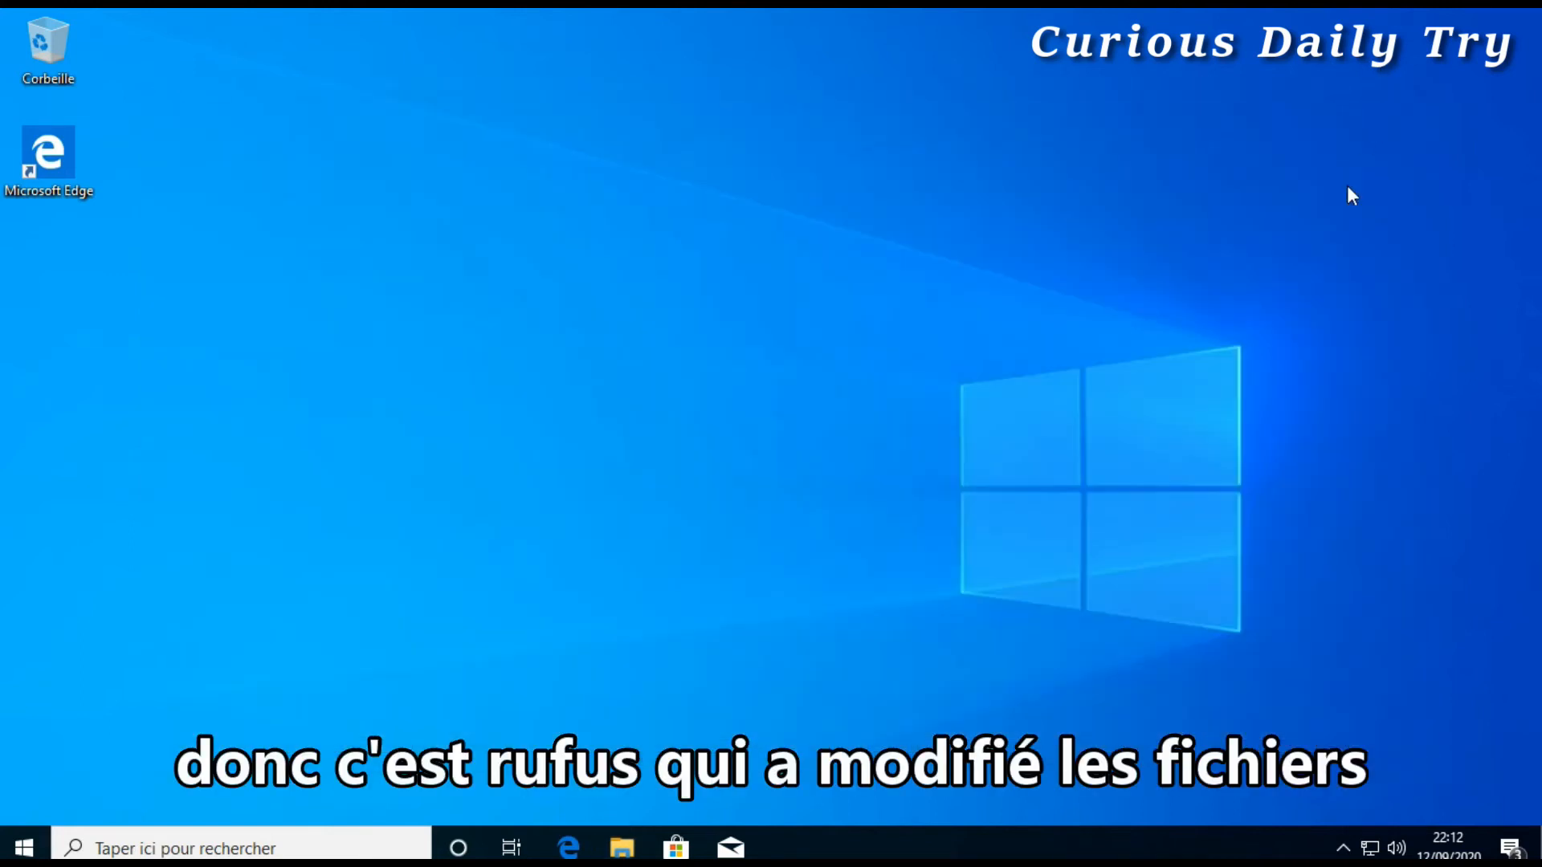
click(1343, 848)
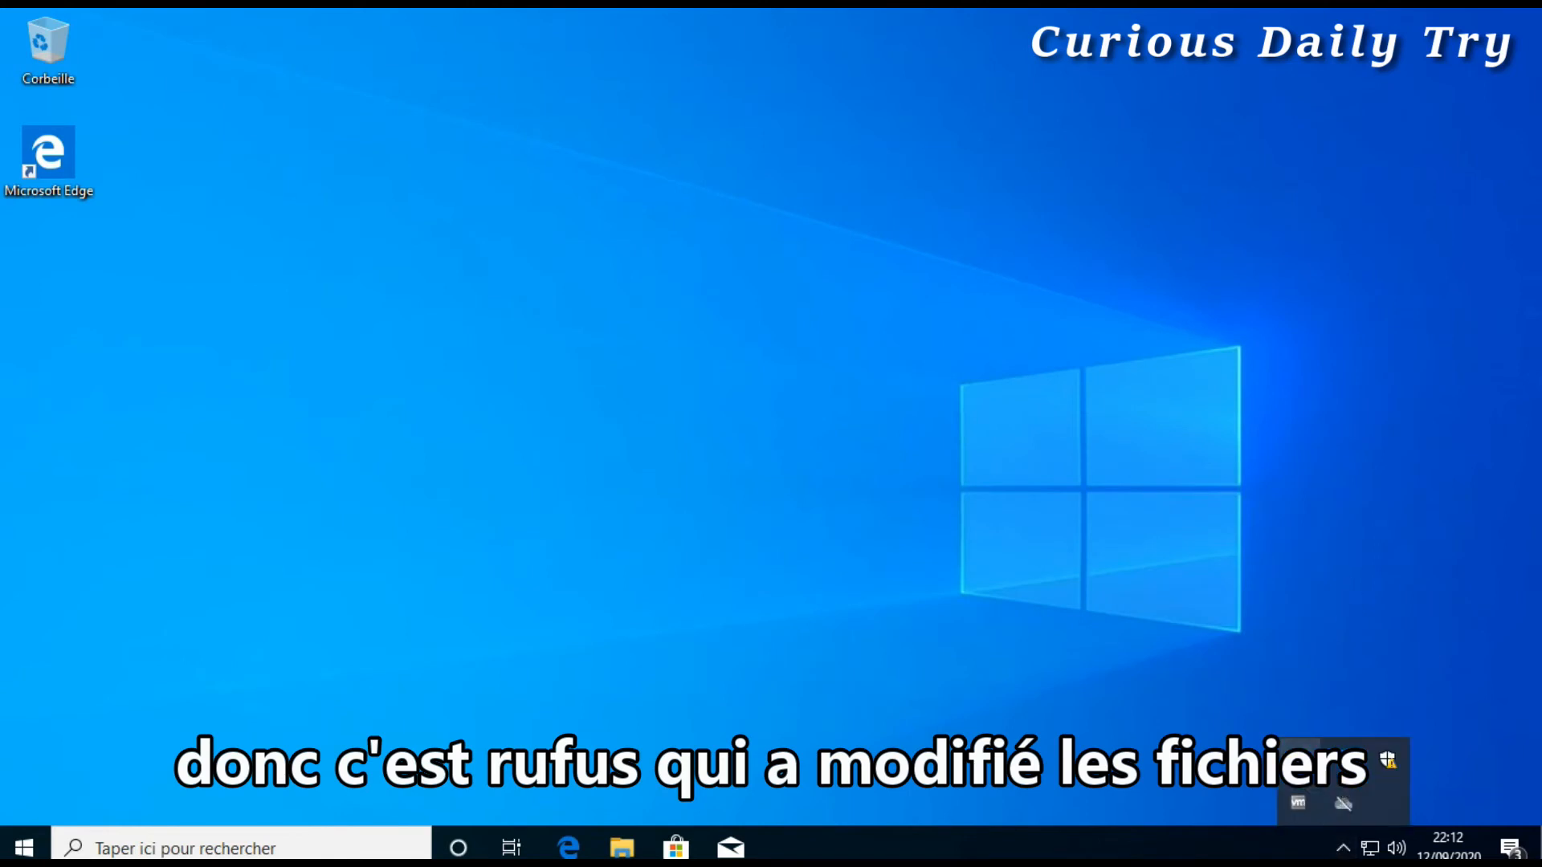
right_click(1295, 753)
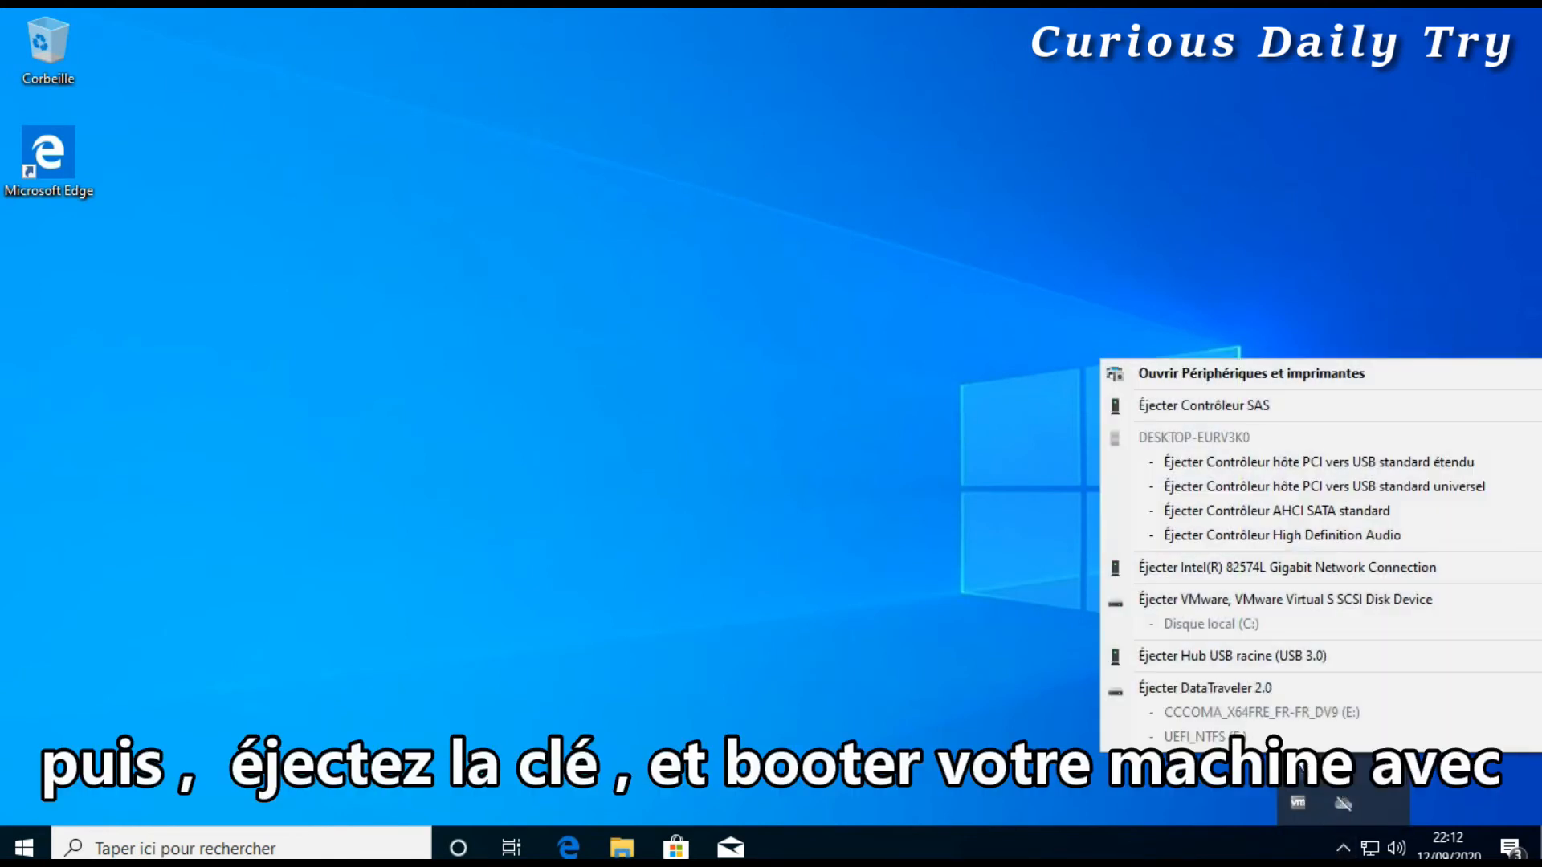
click(1294, 692)
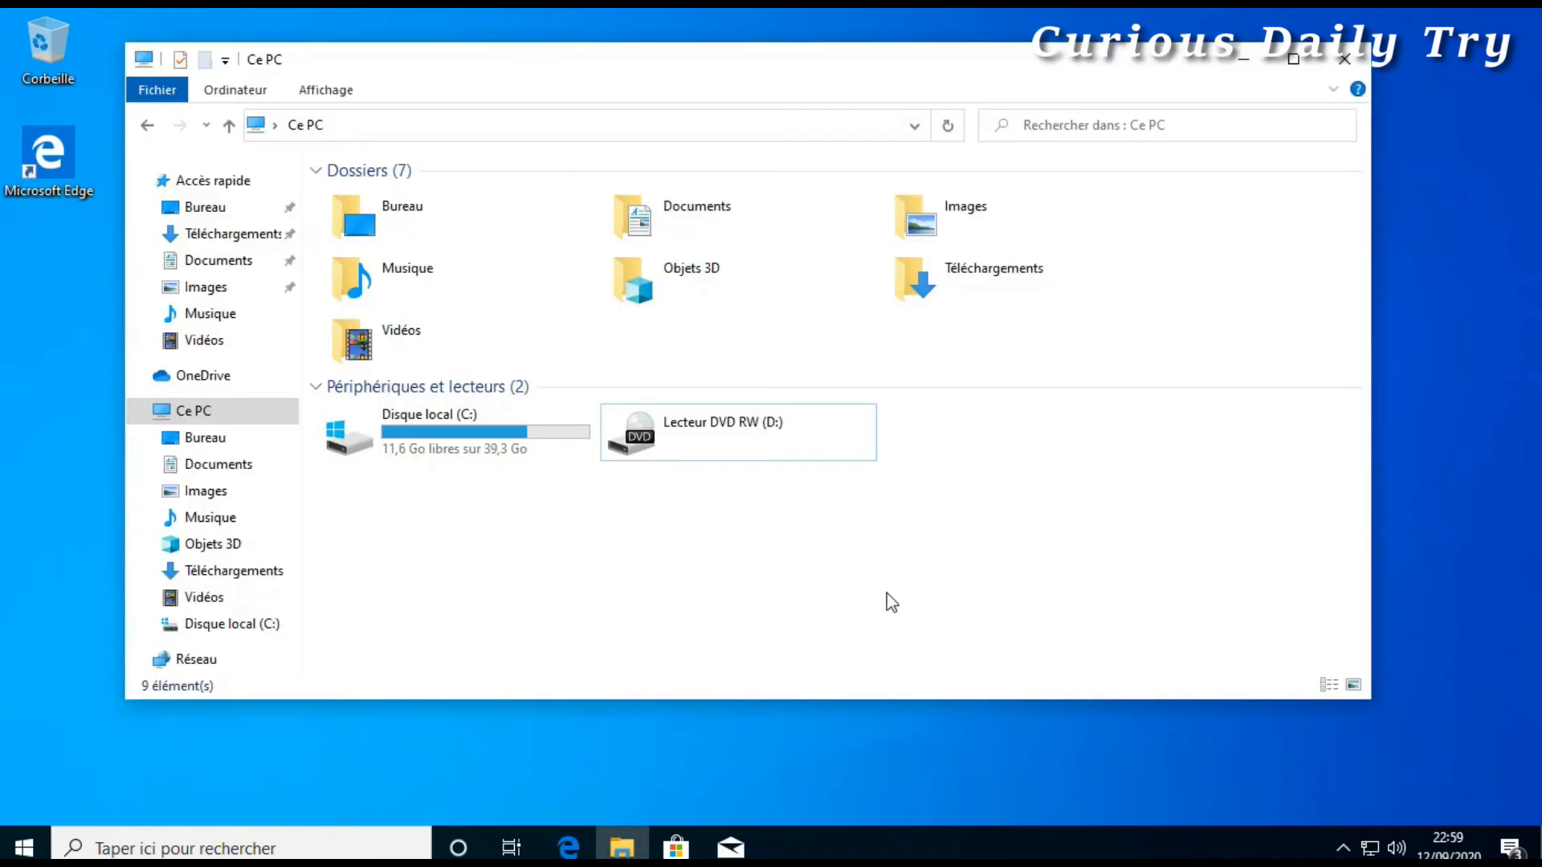
Step: Locate the ubuntu-20.04.1-desktop-amd64 ISO in Téléchargements and check the inserted Lecteur USB (E:) in Ce PC
click(247, 235)
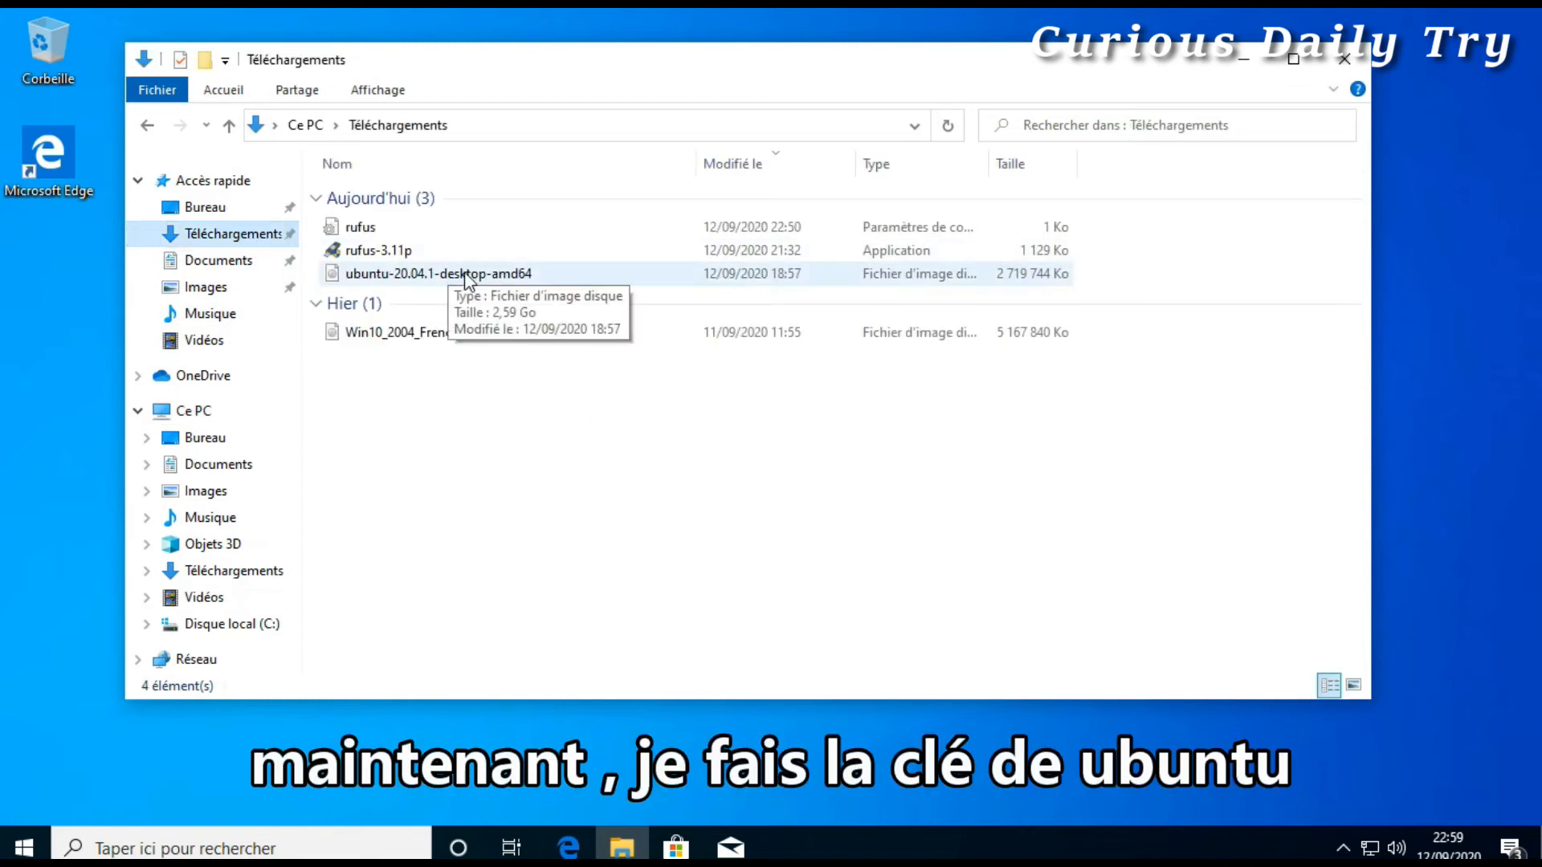
click(467, 276)
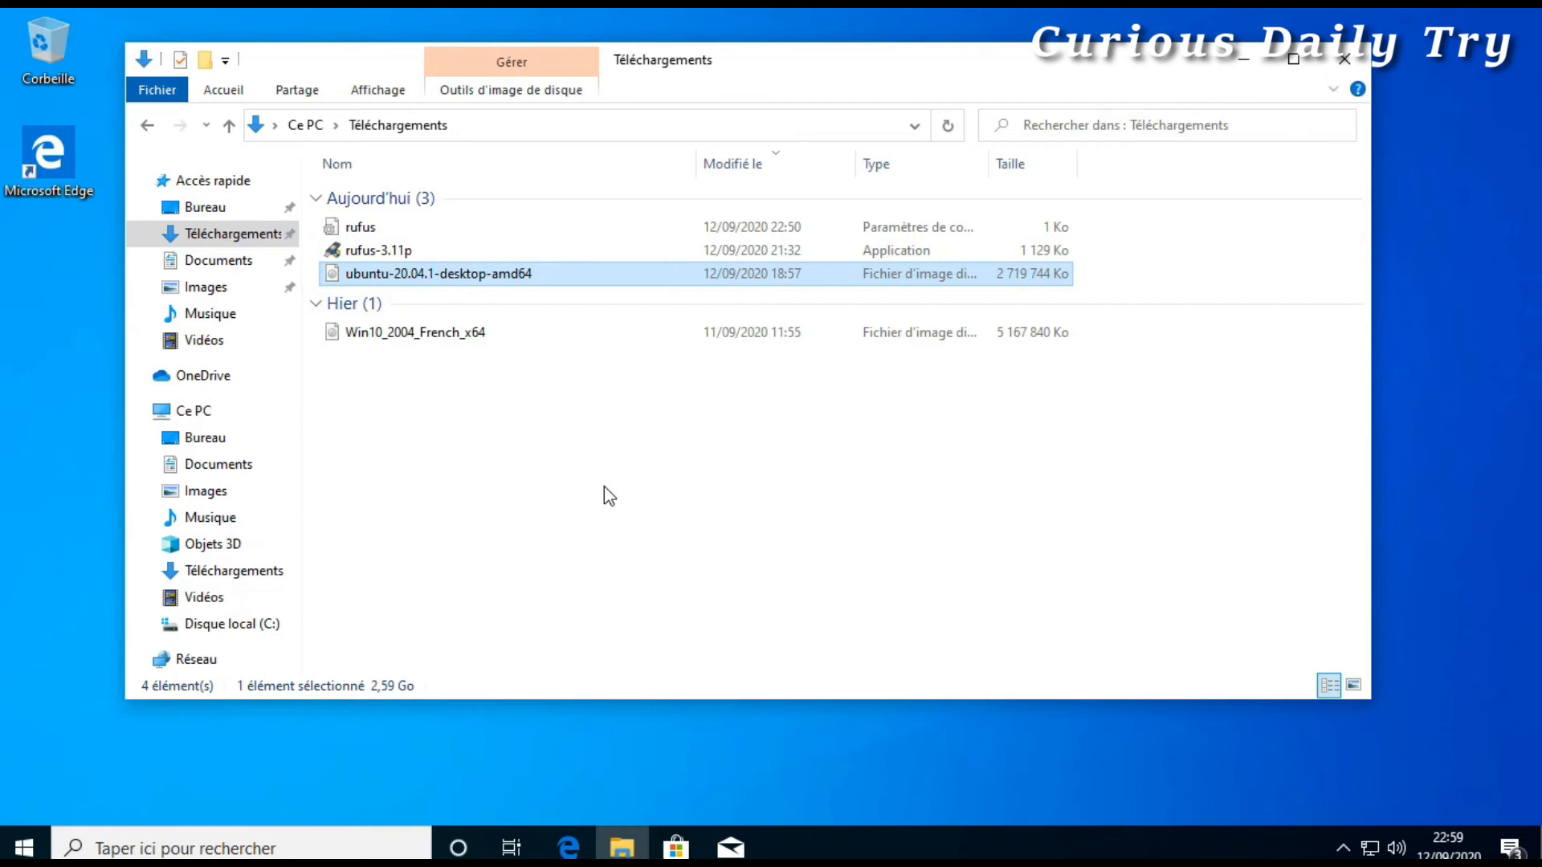
click(187, 410)
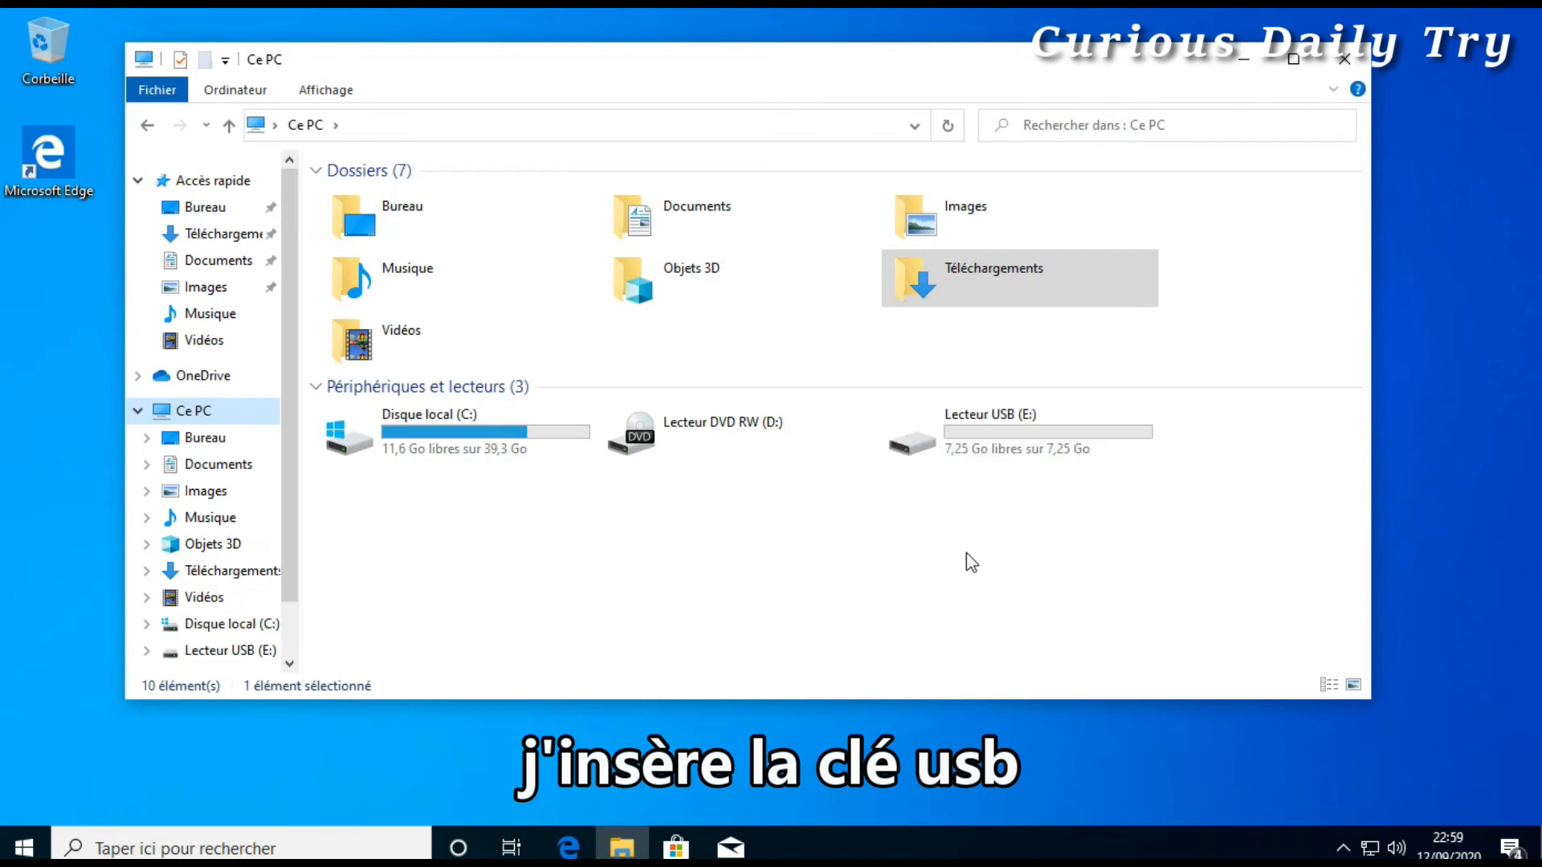
click(978, 432)
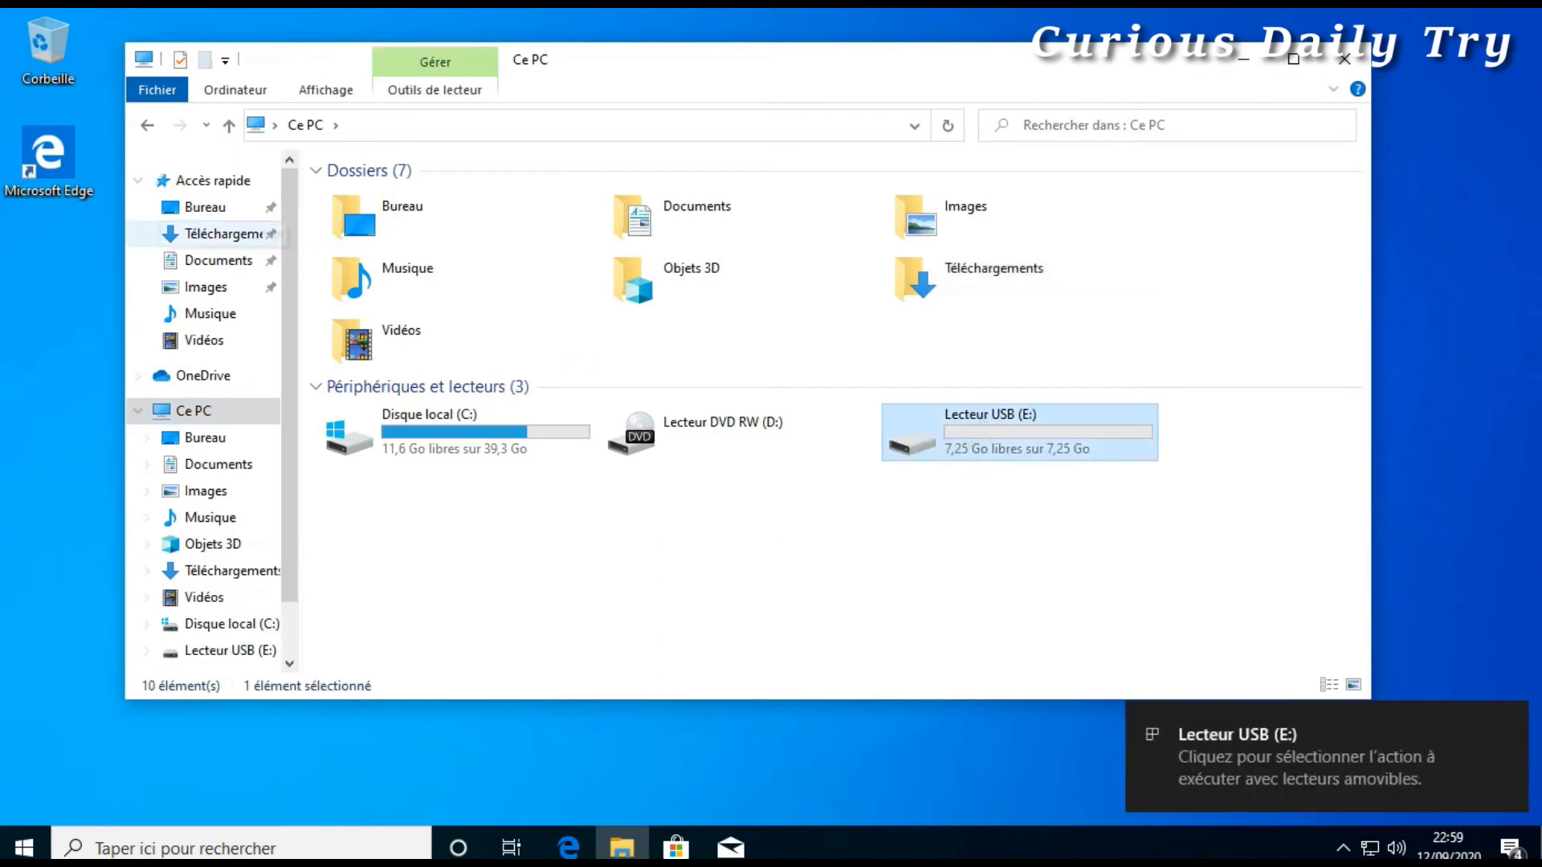
Step: Launch rufus-3.11p from the Téléchargements folder and close File Explorer
click(207, 237)
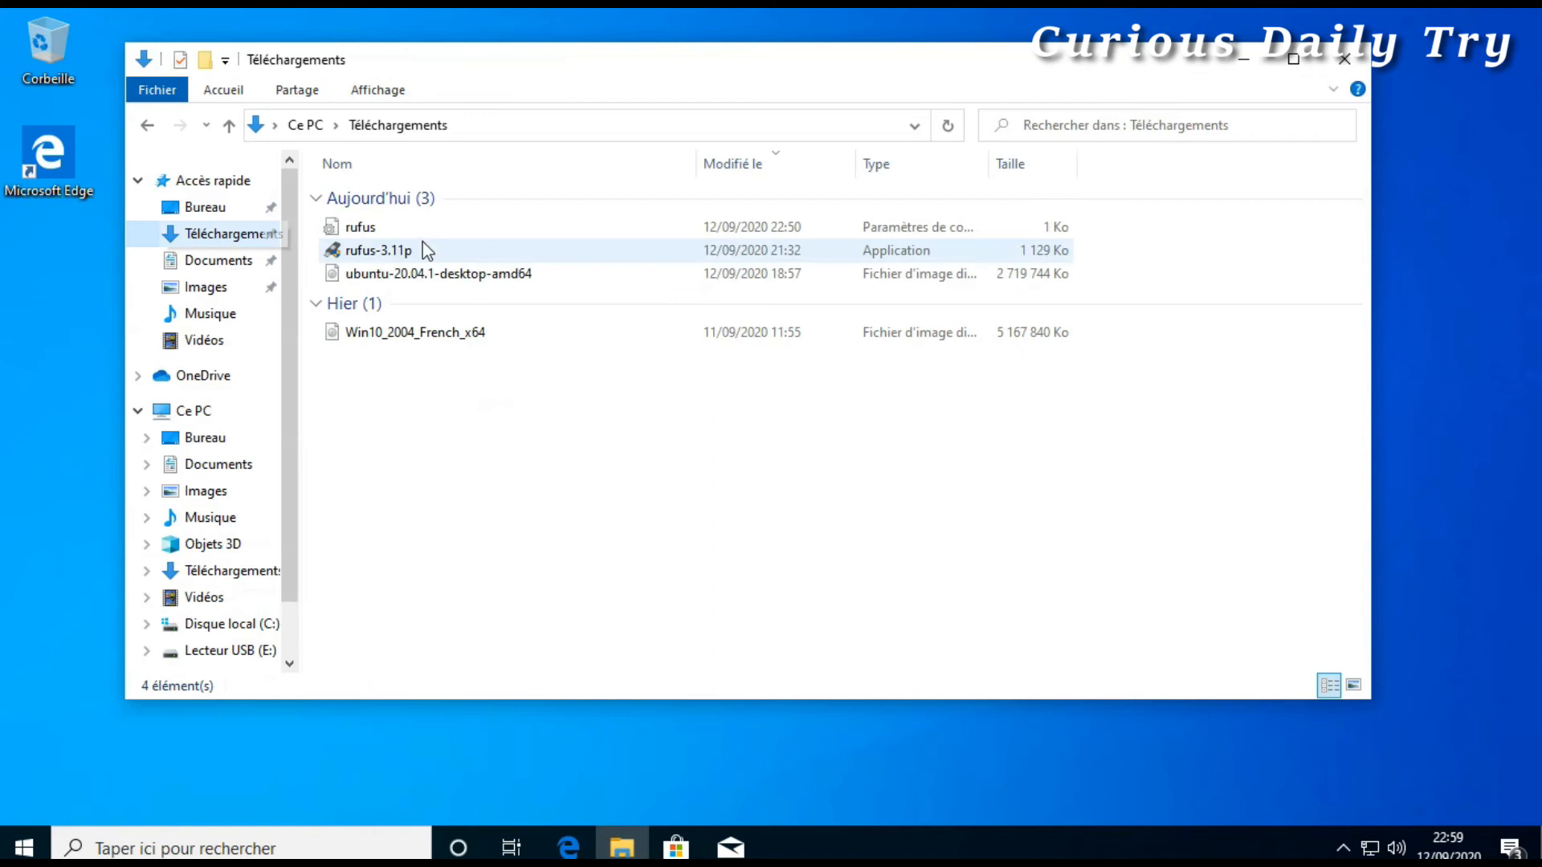
double_click(365, 250)
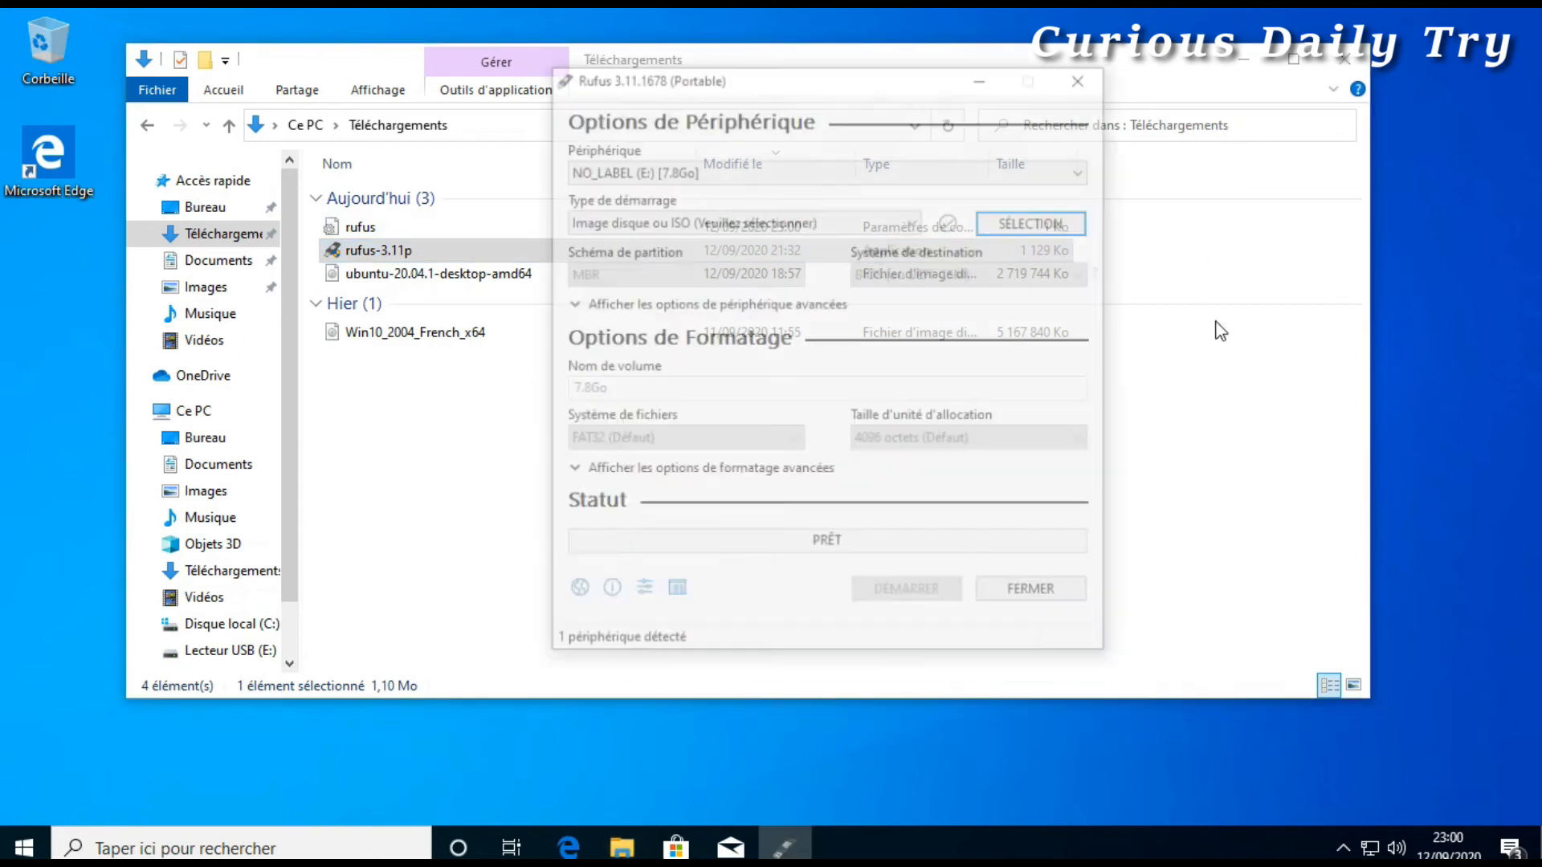
click(1347, 60)
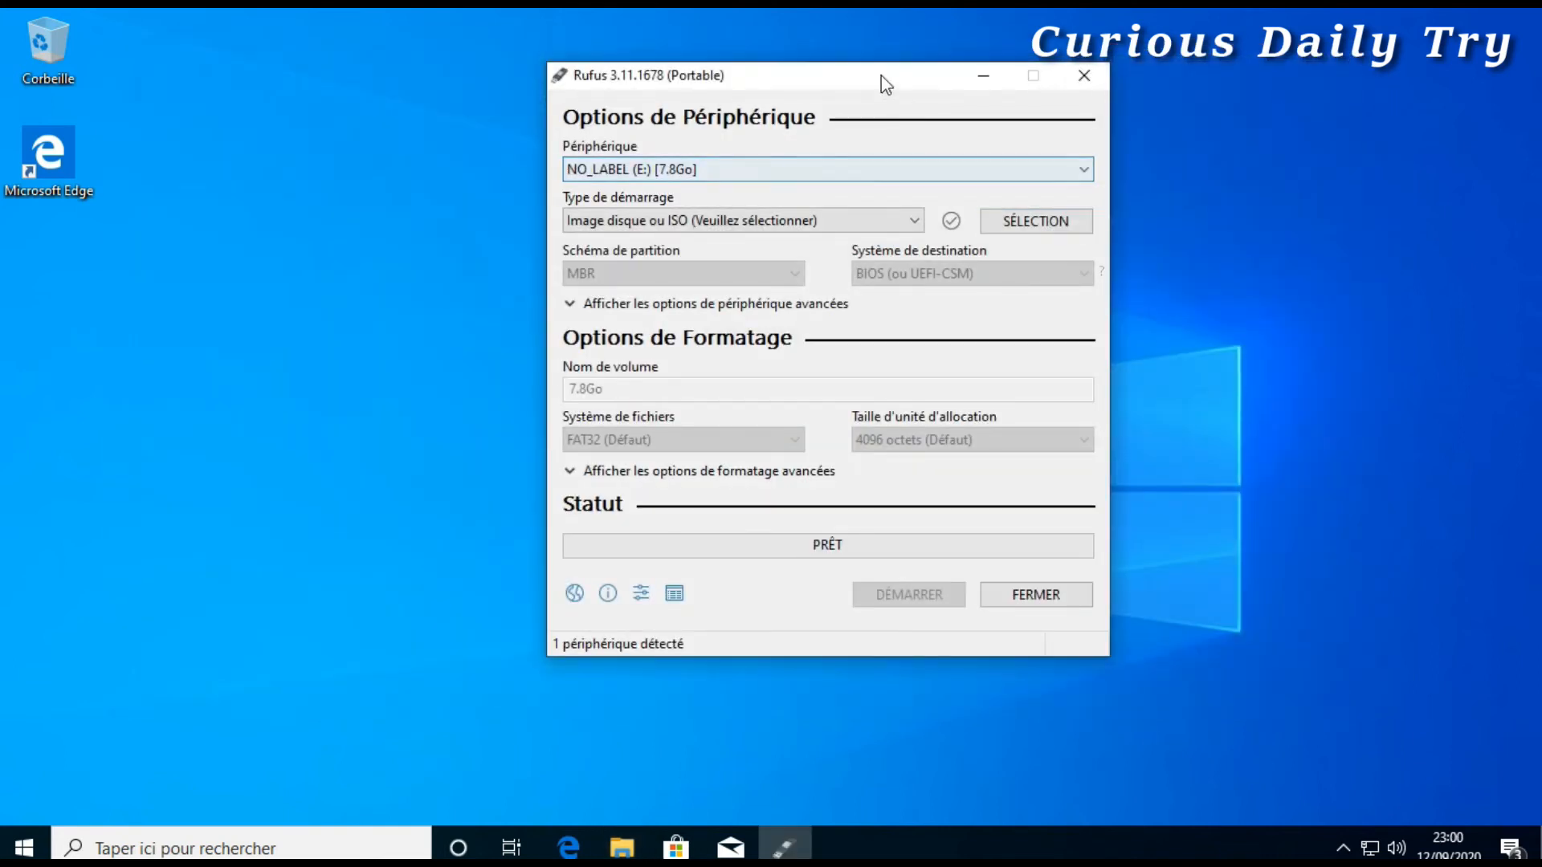
Step: Load the ubuntu-20.04.1-desktop-amd64 ISO from Téléchargements as the boot image
drag(880, 76, 632, 81)
click(781, 233)
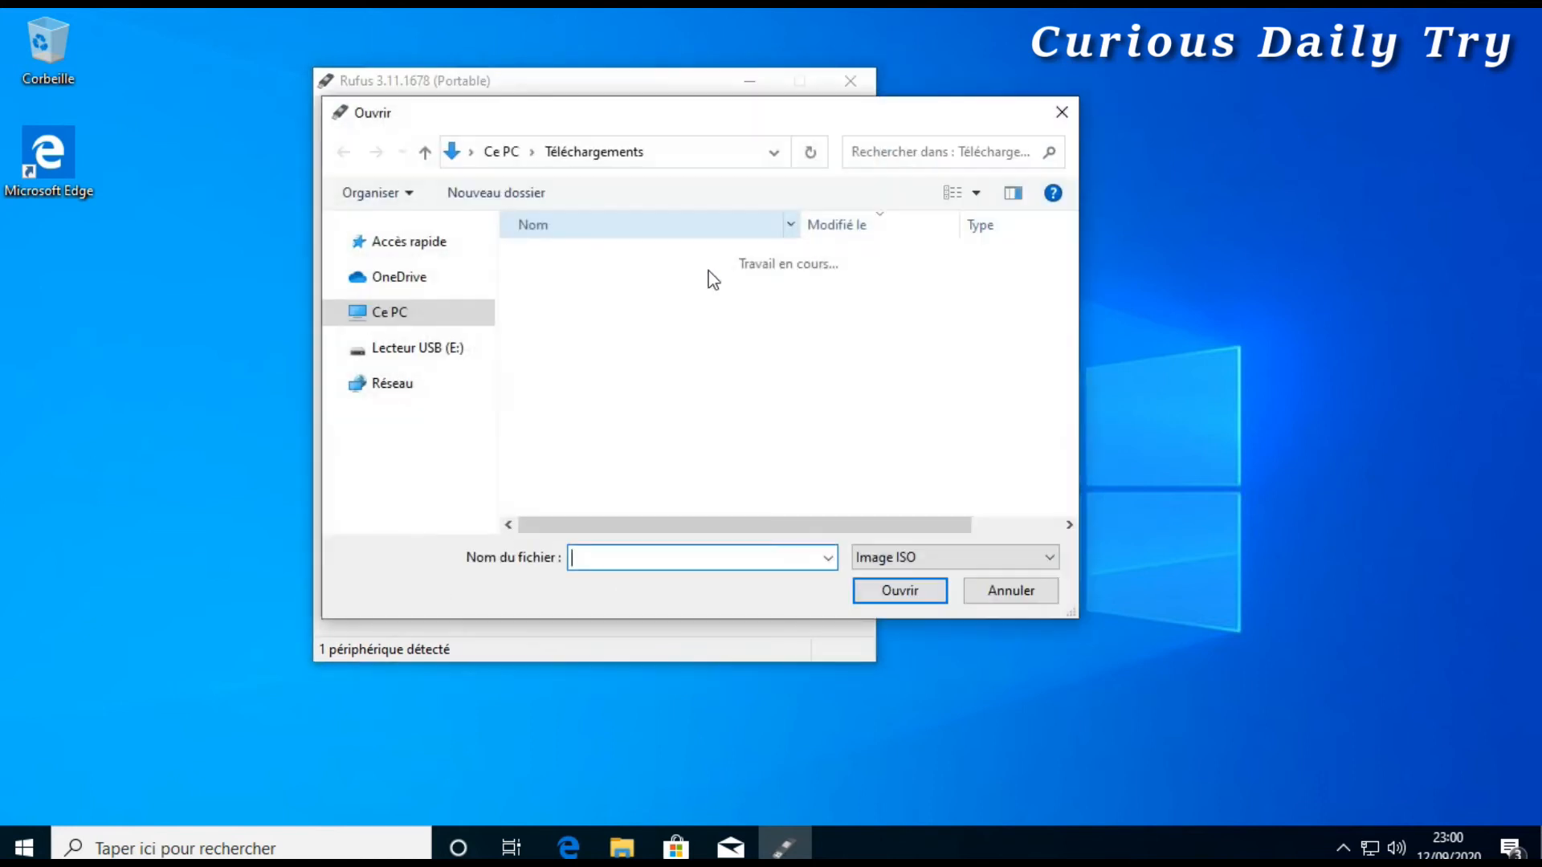
click(551, 285)
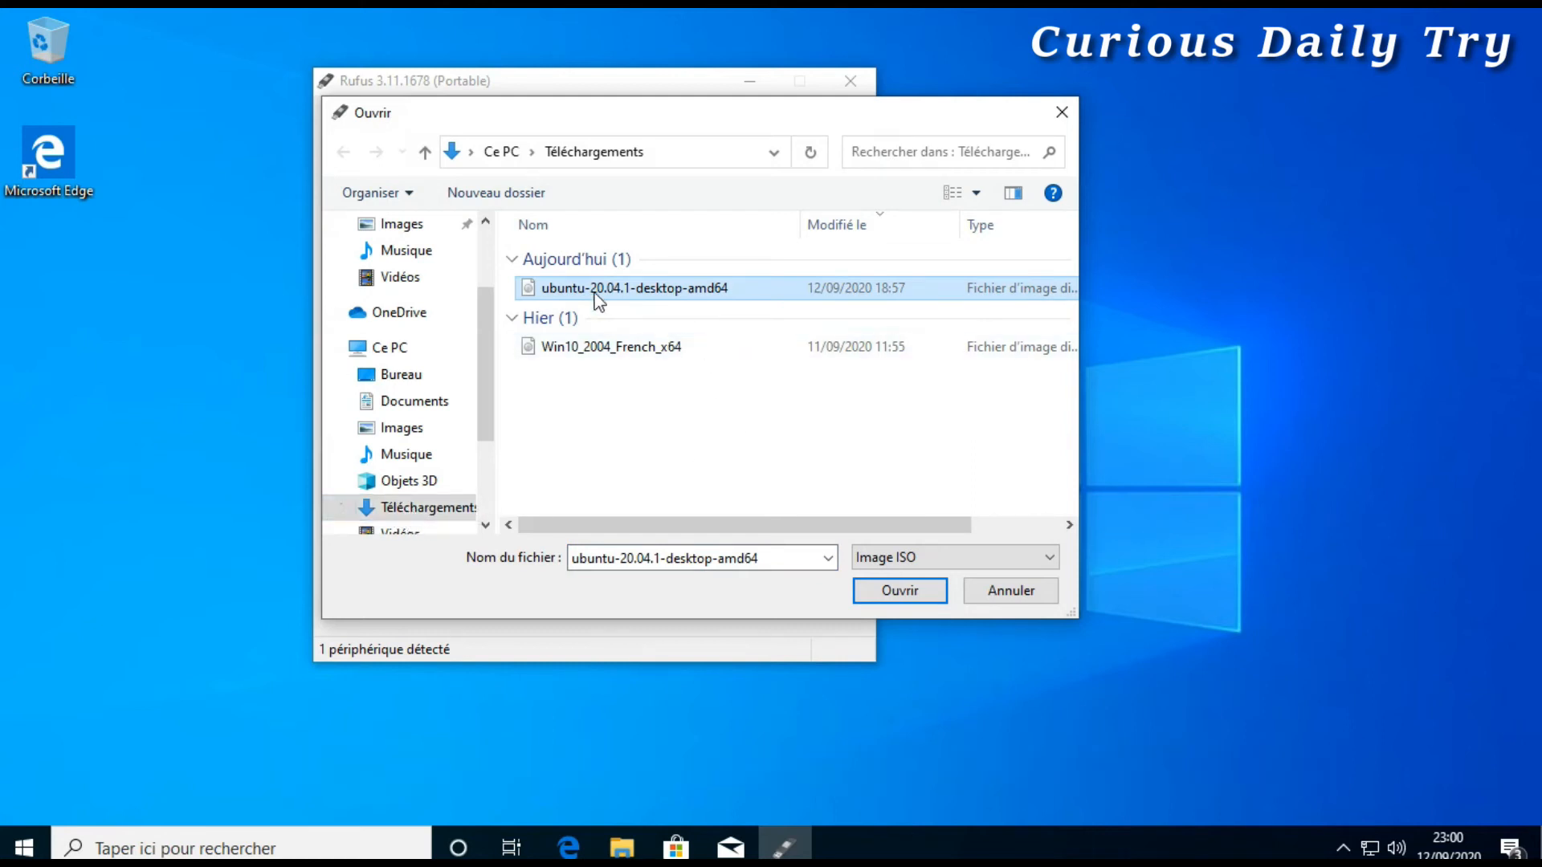
click(895, 590)
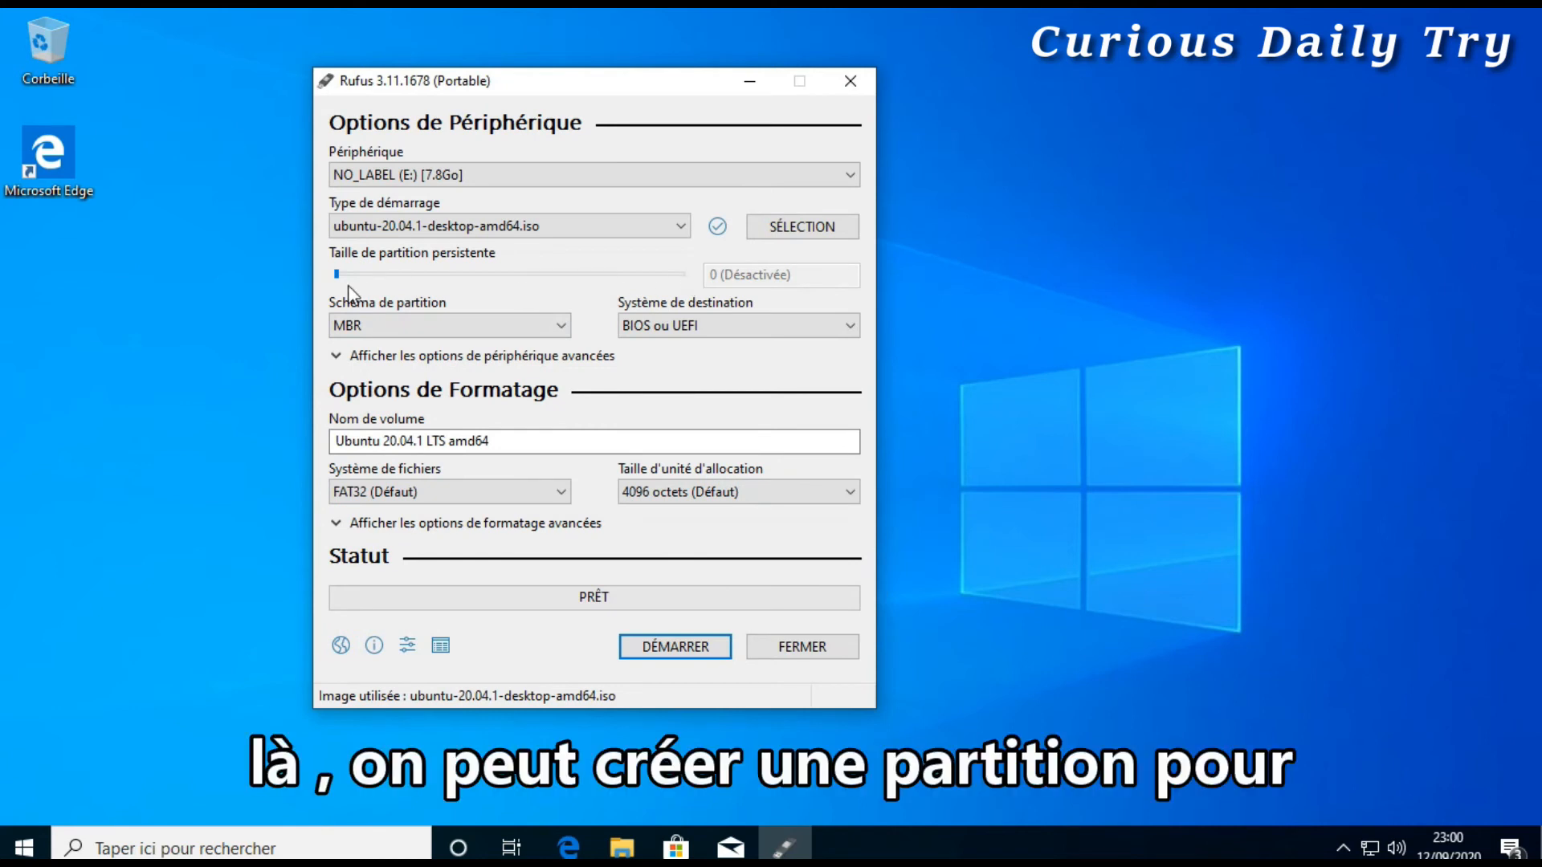
Step: Try out a persistent partition size in Go, and set it back to 0 (Désactivée)
mouse_move(340, 288)
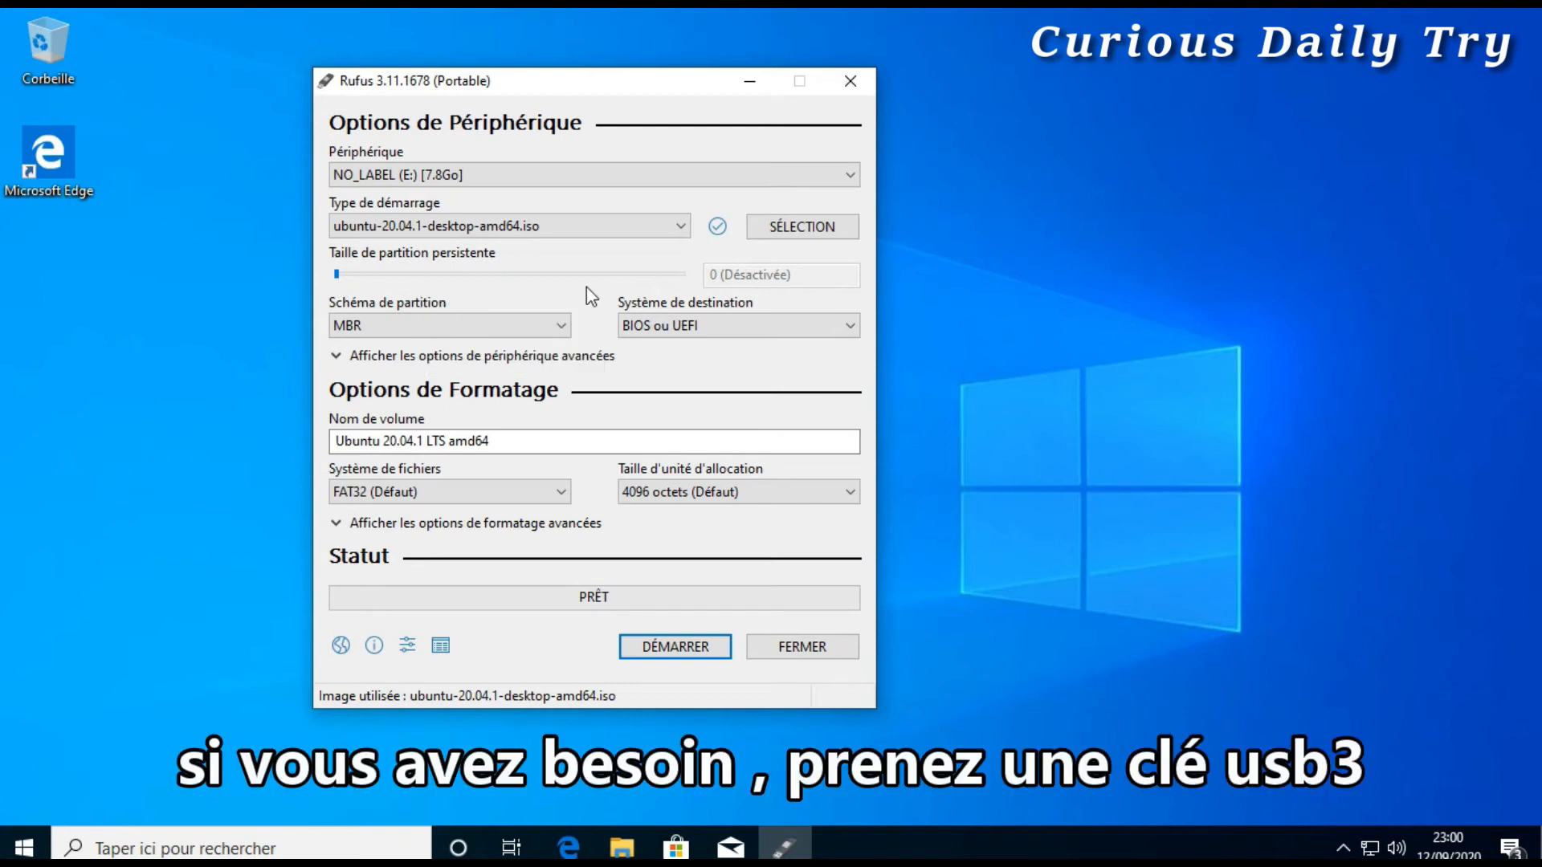
click(400, 272)
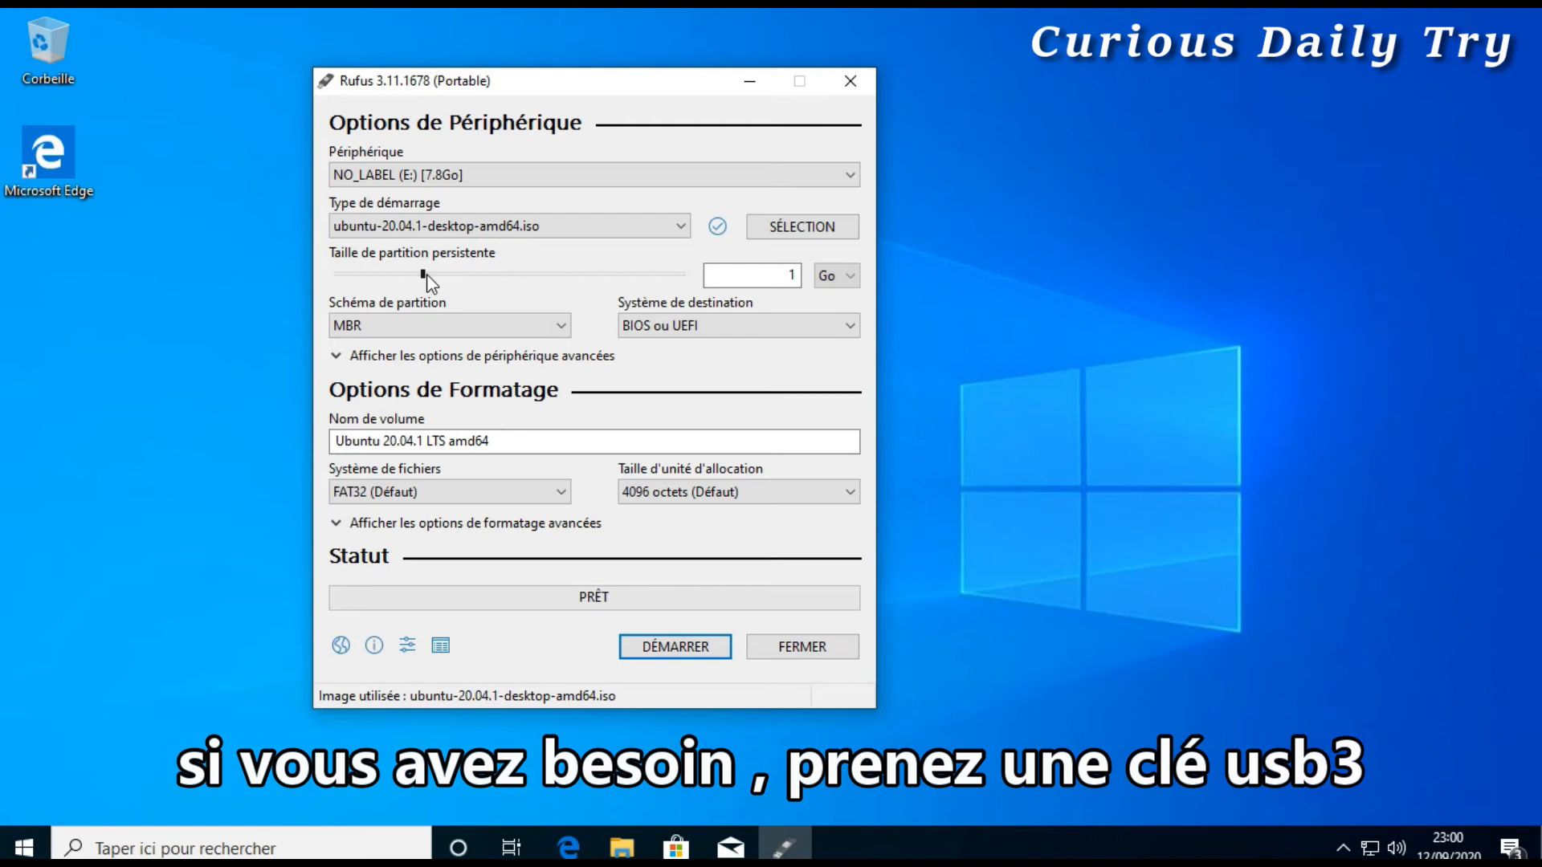
click(837, 275)
click(839, 276)
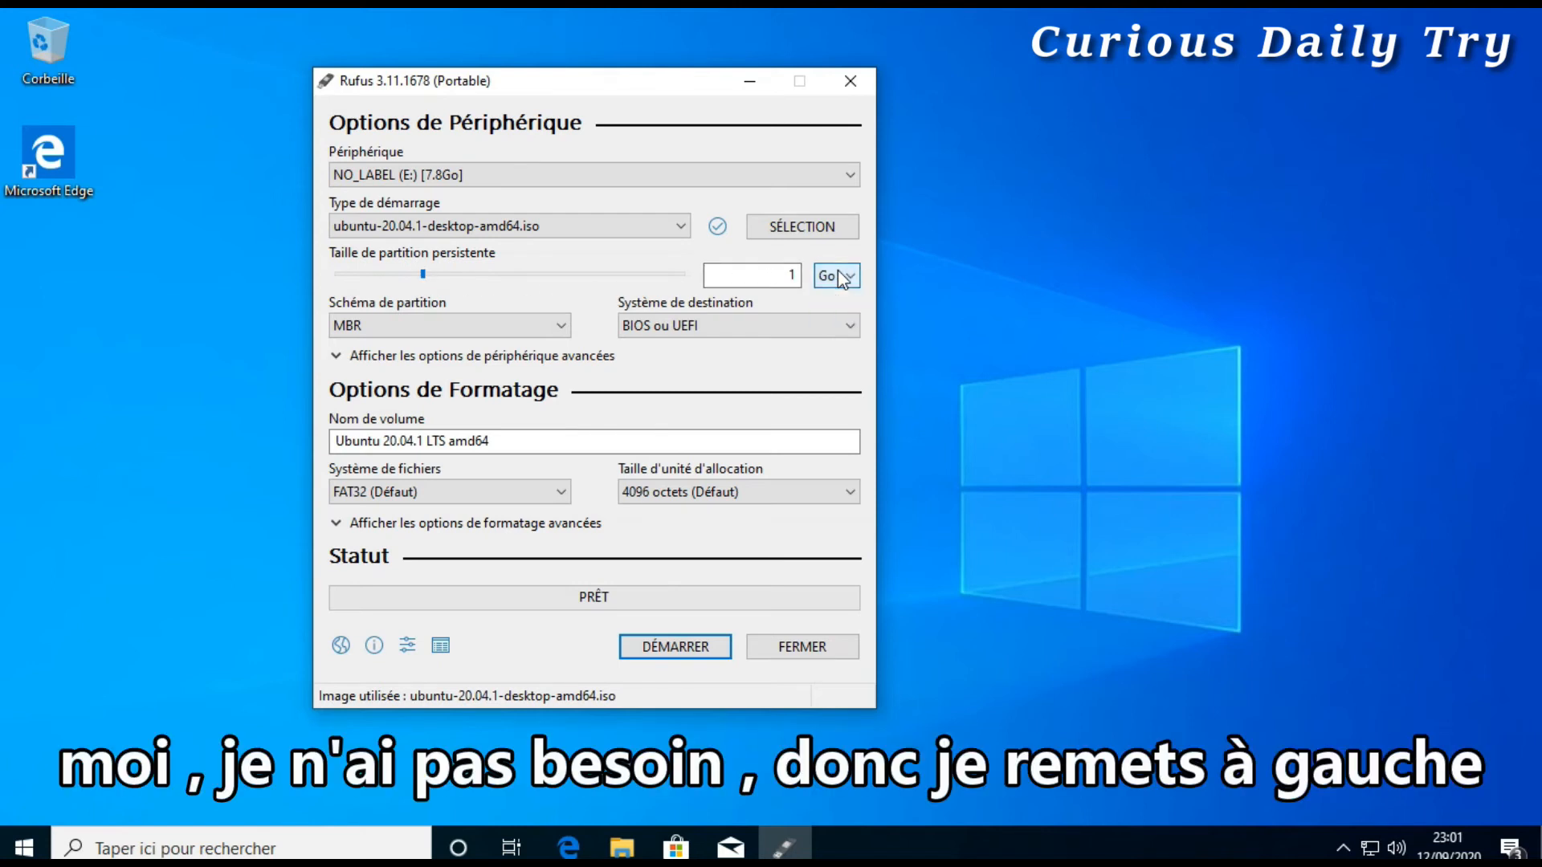
click(511, 274)
drag(512, 274, 304, 271)
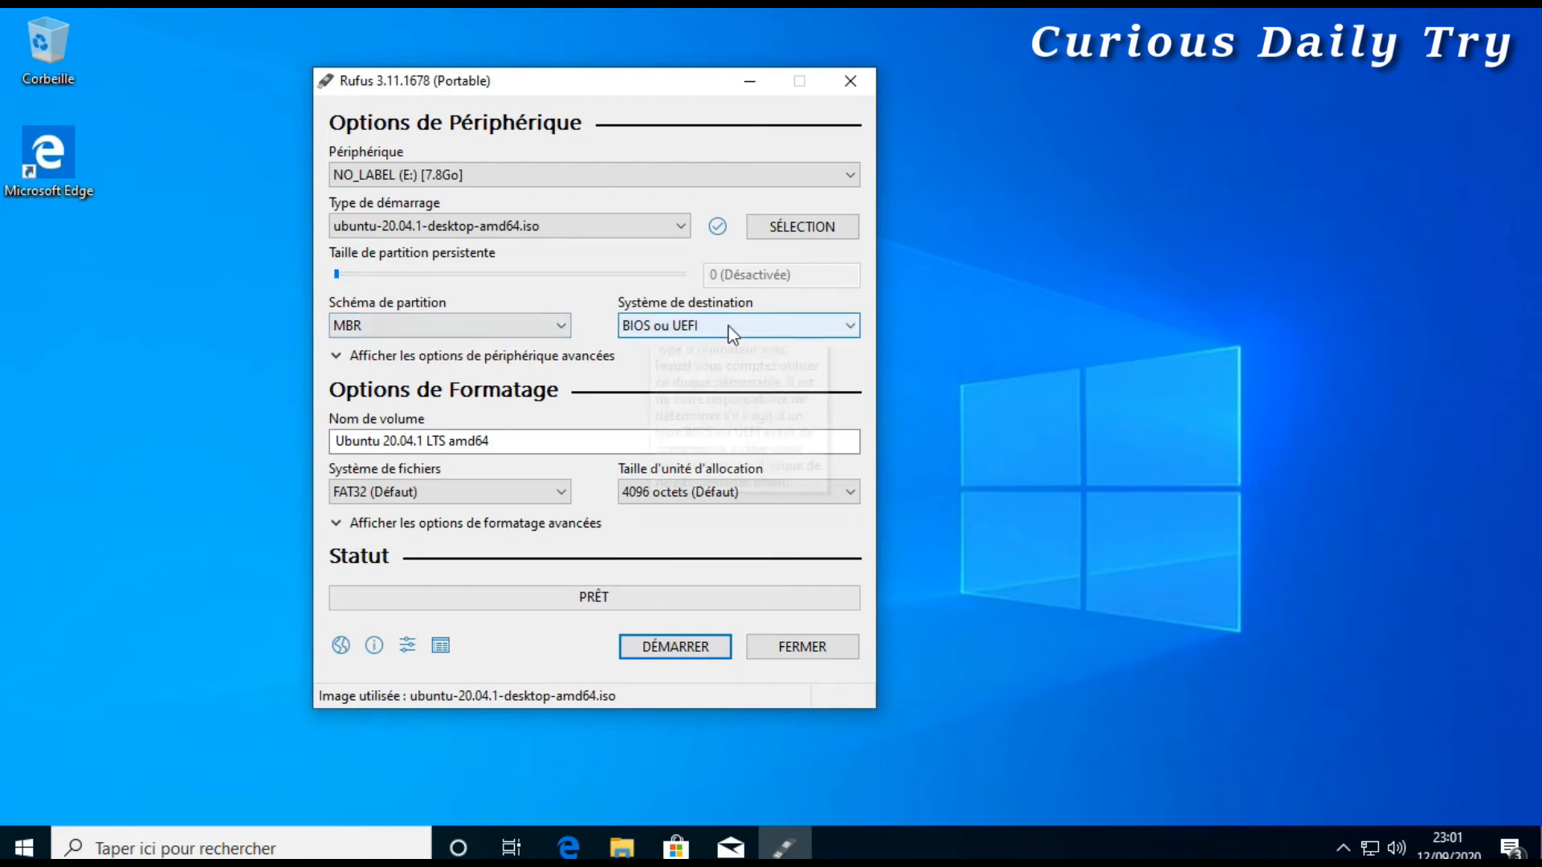
Step: Try the GPT partition scheme, examine its target system options, and return the scheme to MBR for BIOS ou UEFI
click(533, 329)
click(482, 365)
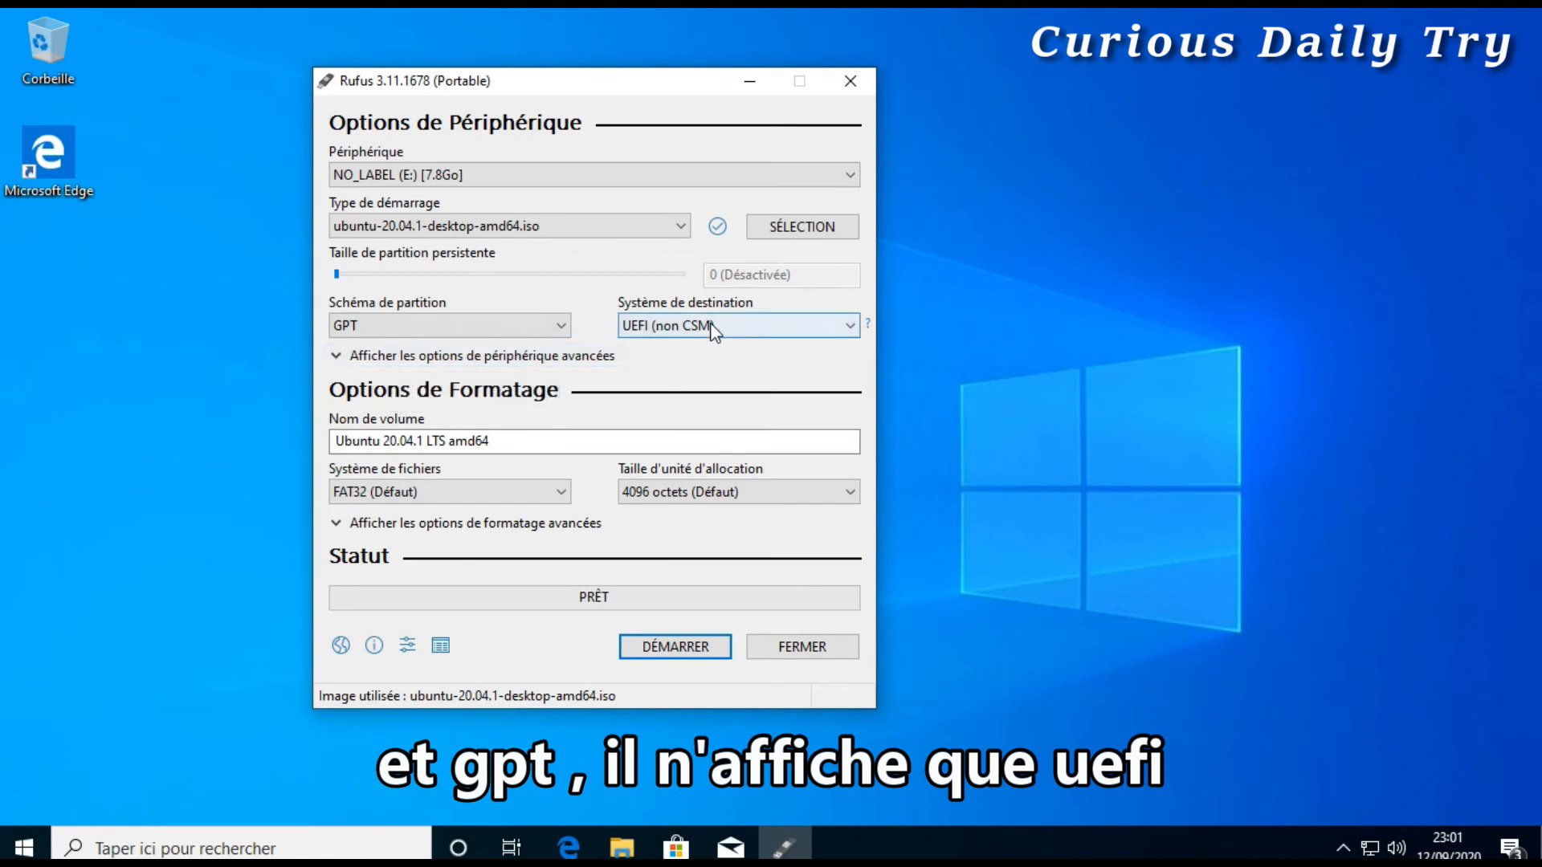
click(681, 326)
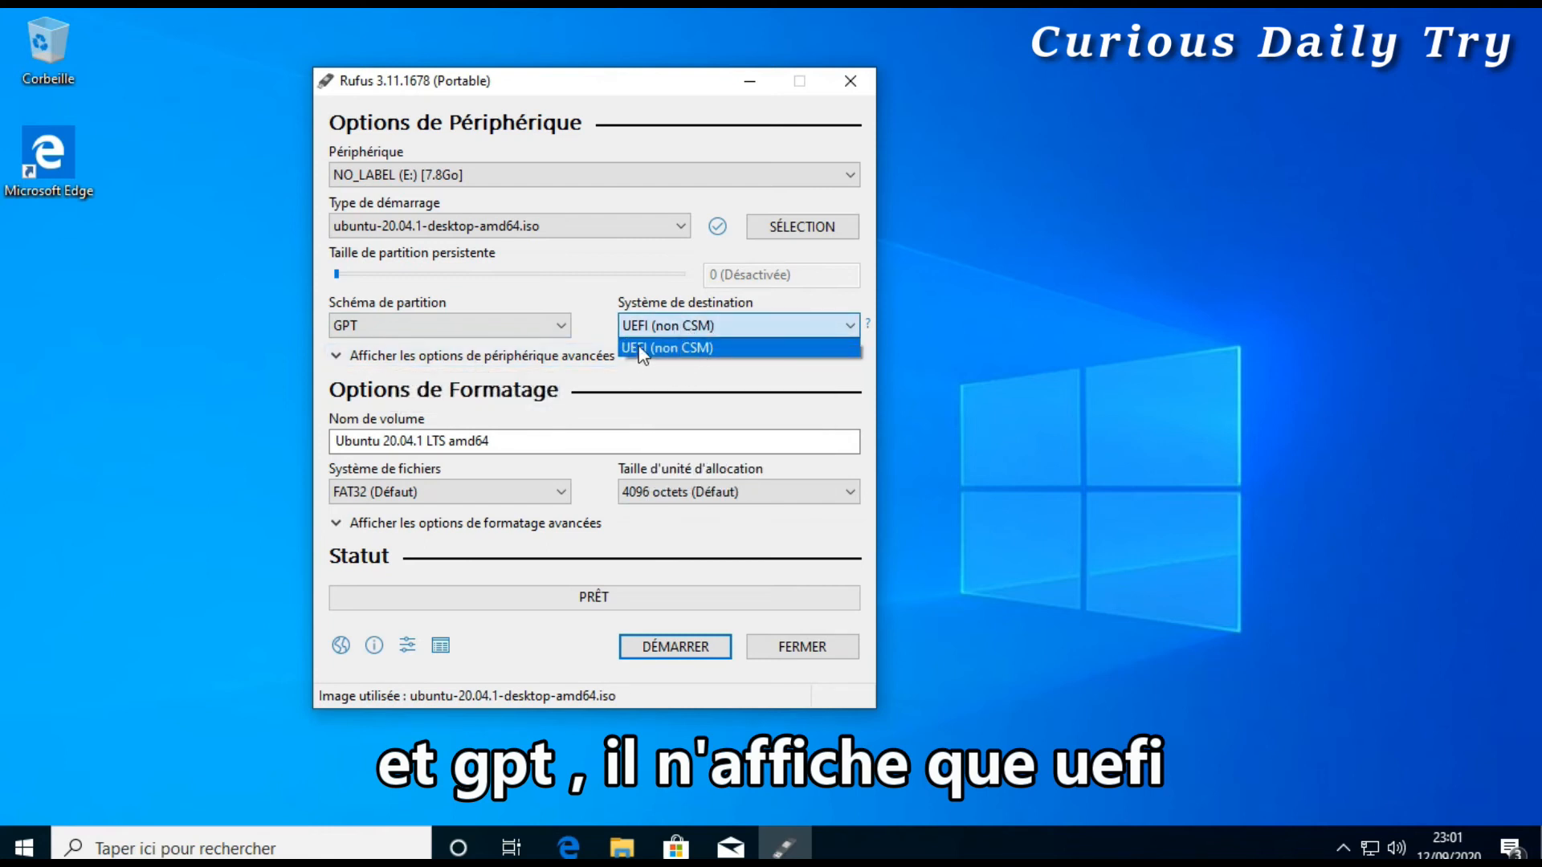
click(754, 326)
click(527, 330)
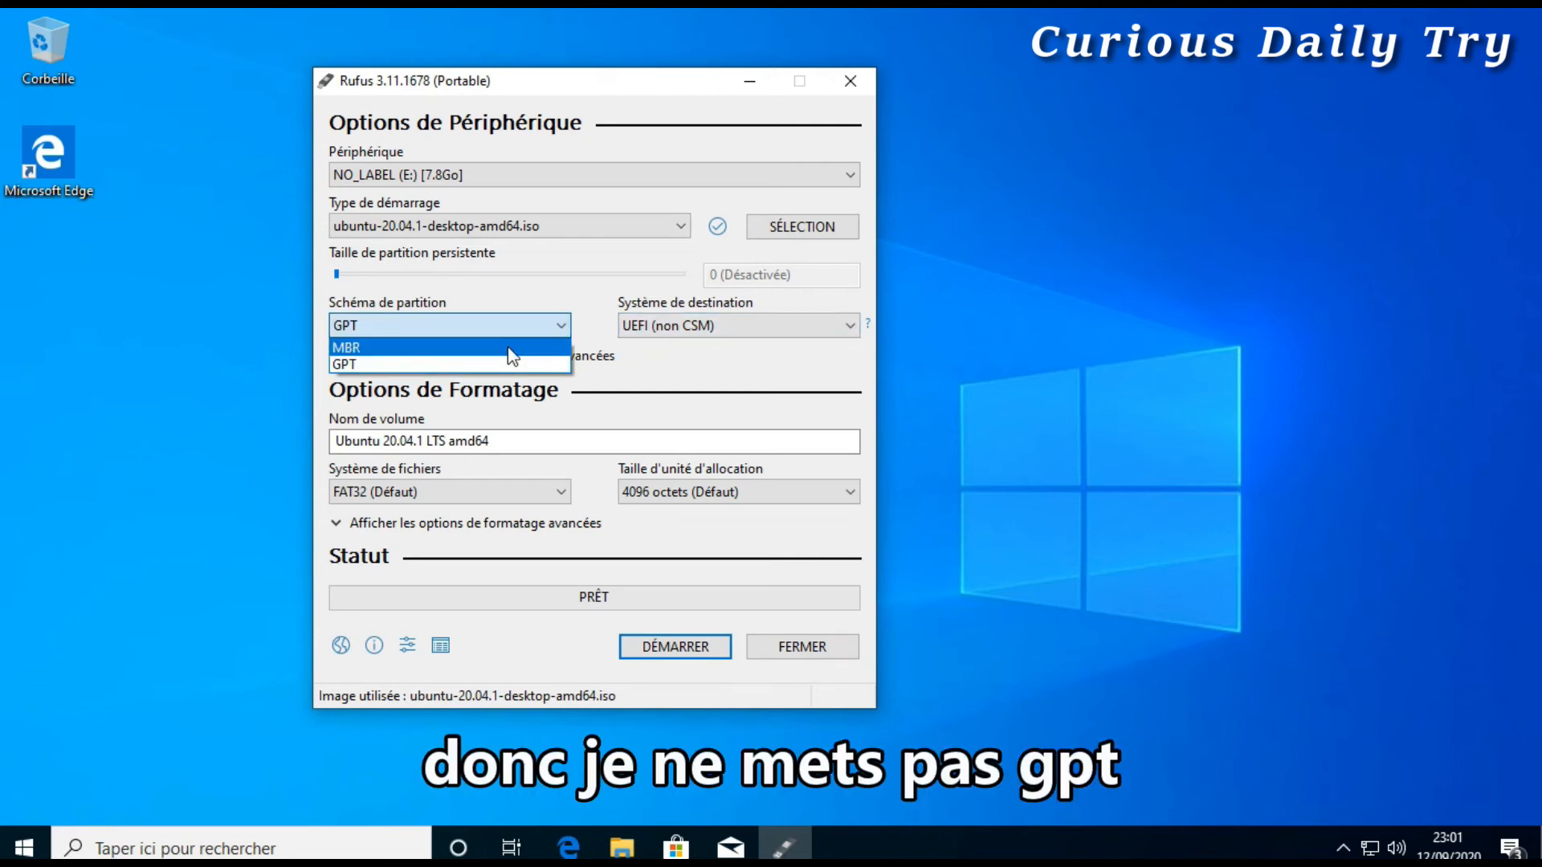
click(508, 348)
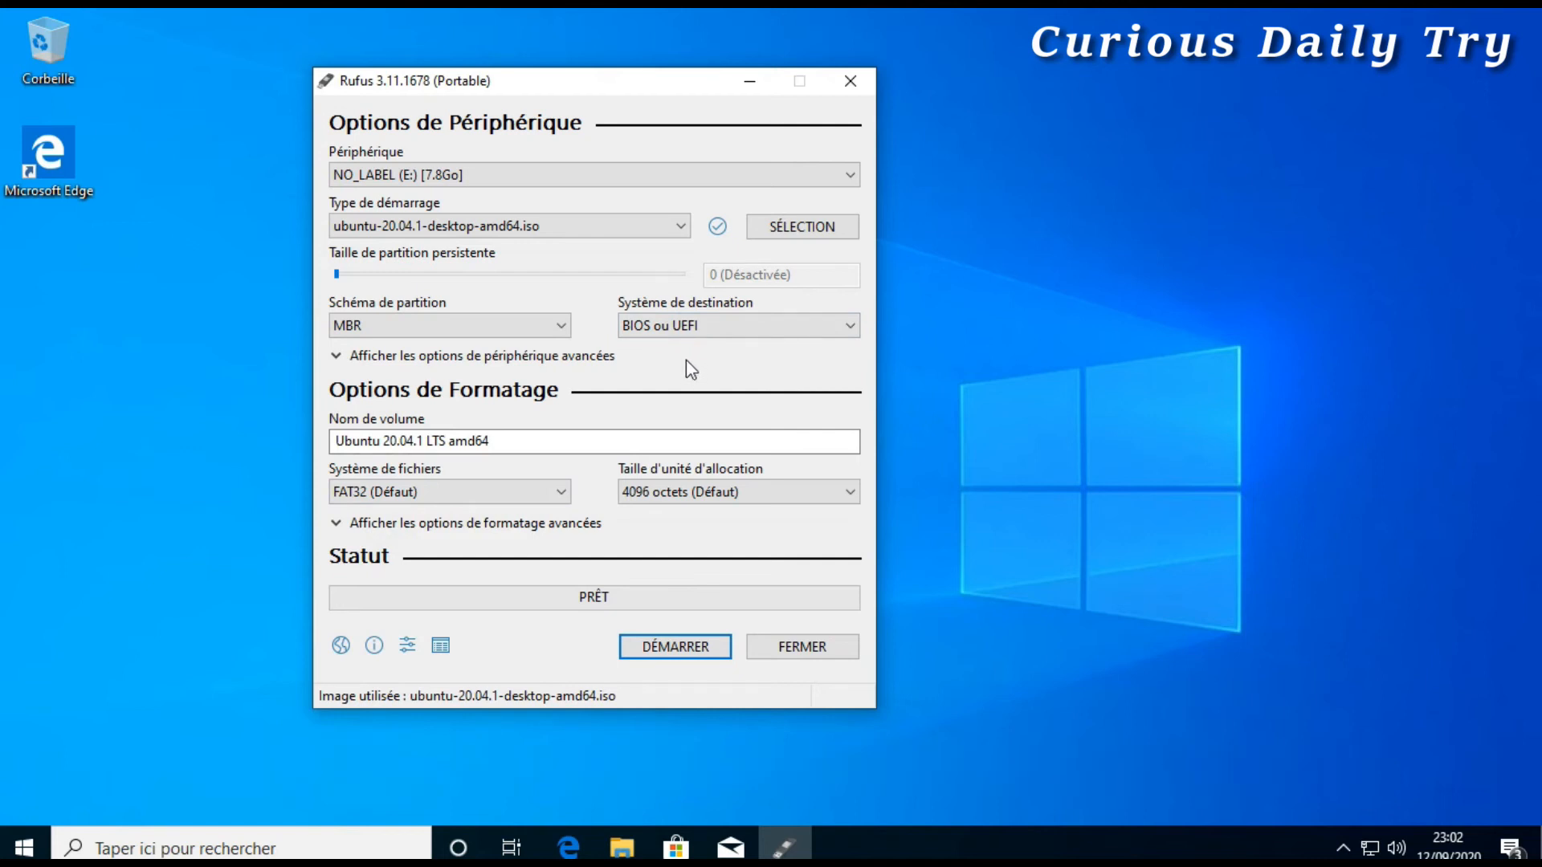
Step: Try NTFS as the file system for the Ubuntu drive, and return it to FAT32 (Défaut)
click(414, 493)
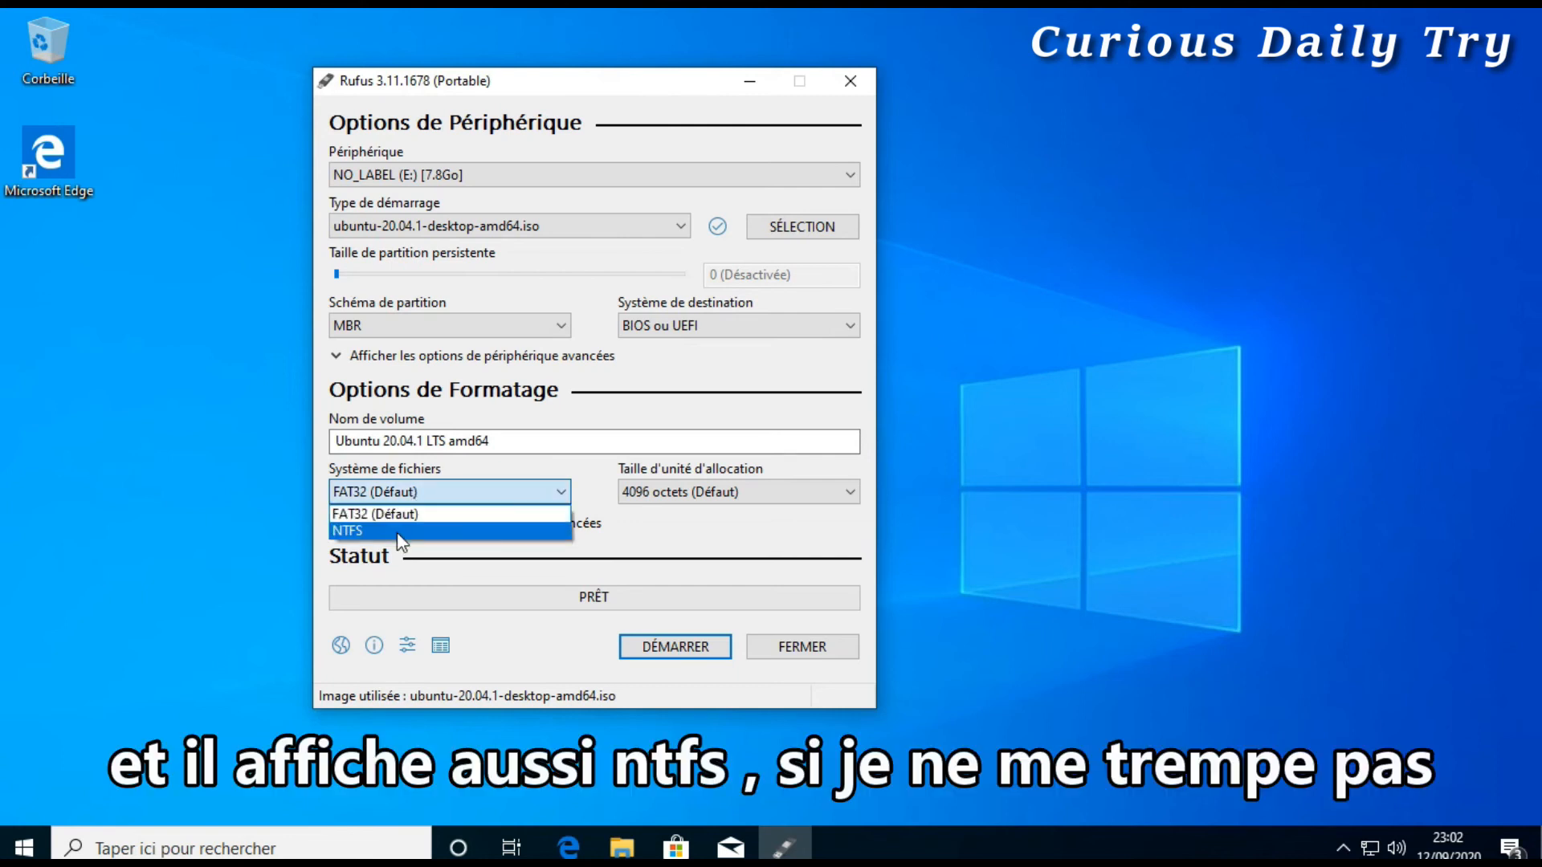
click(373, 533)
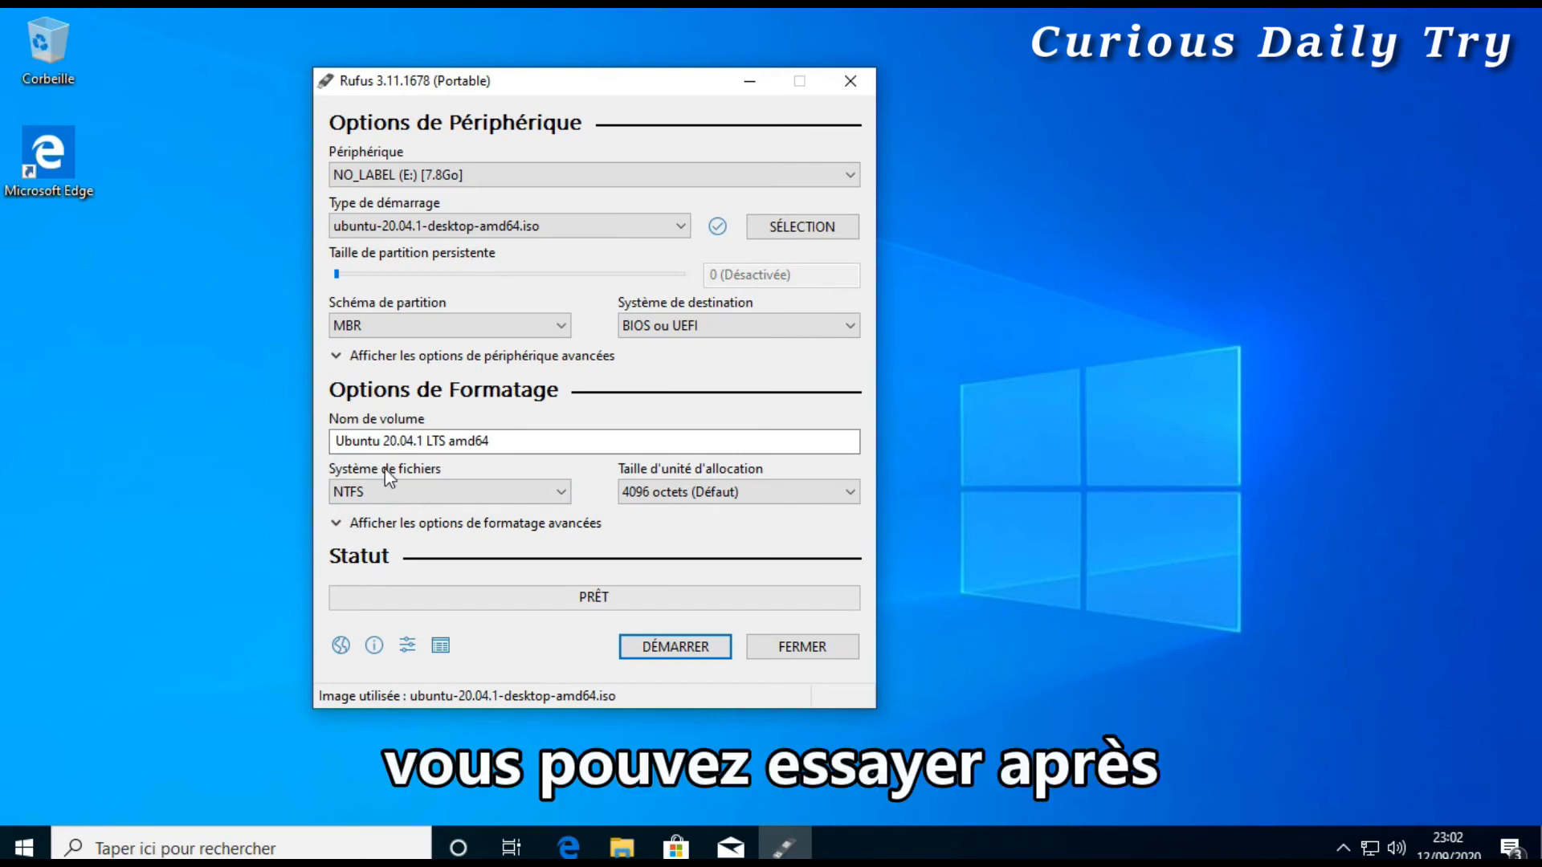
click(511, 493)
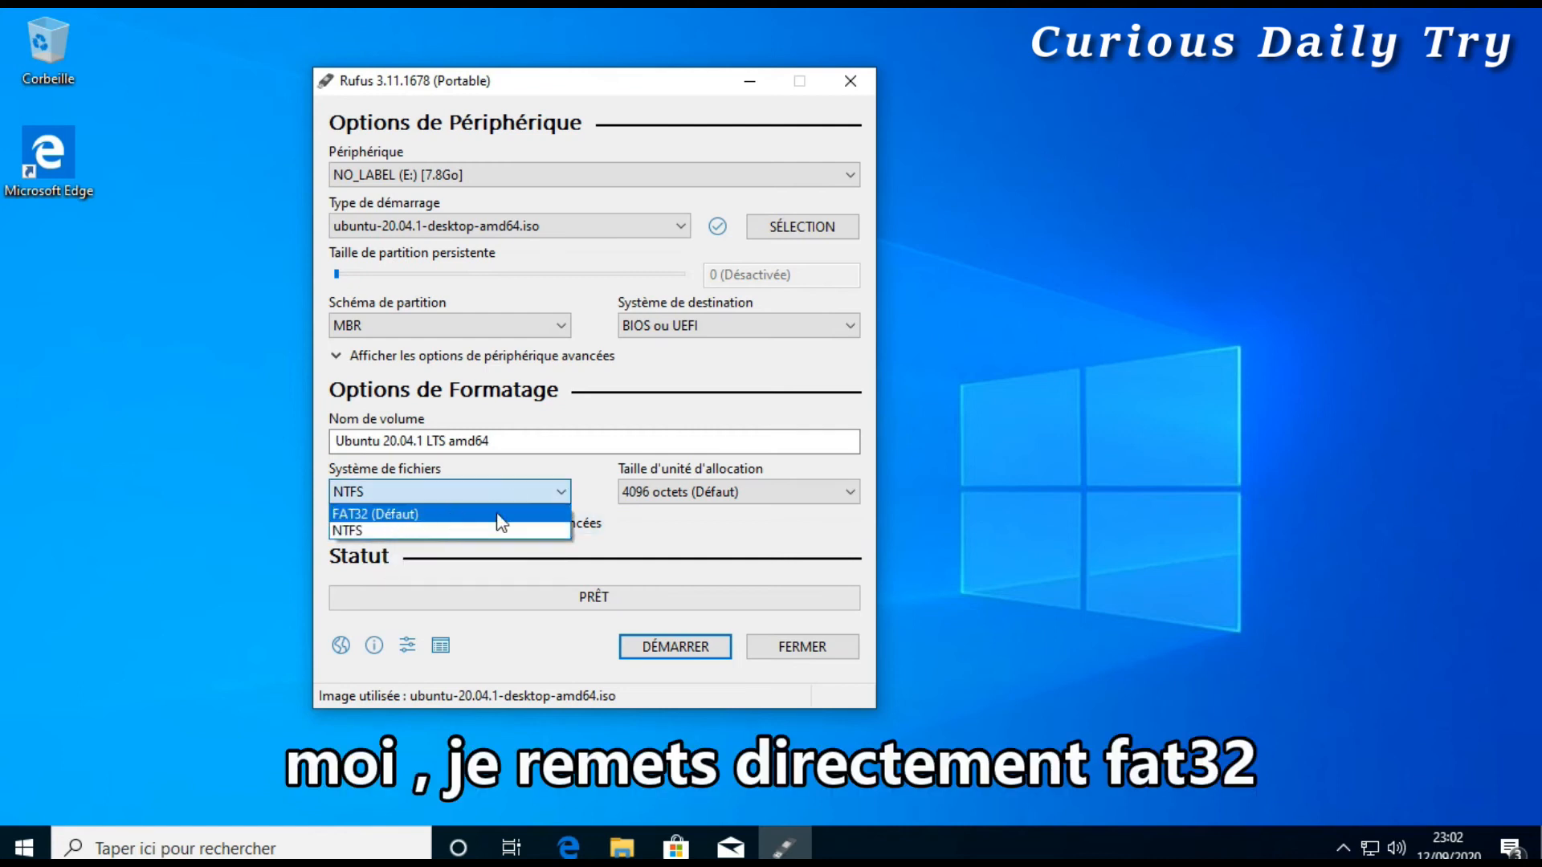
click(497, 515)
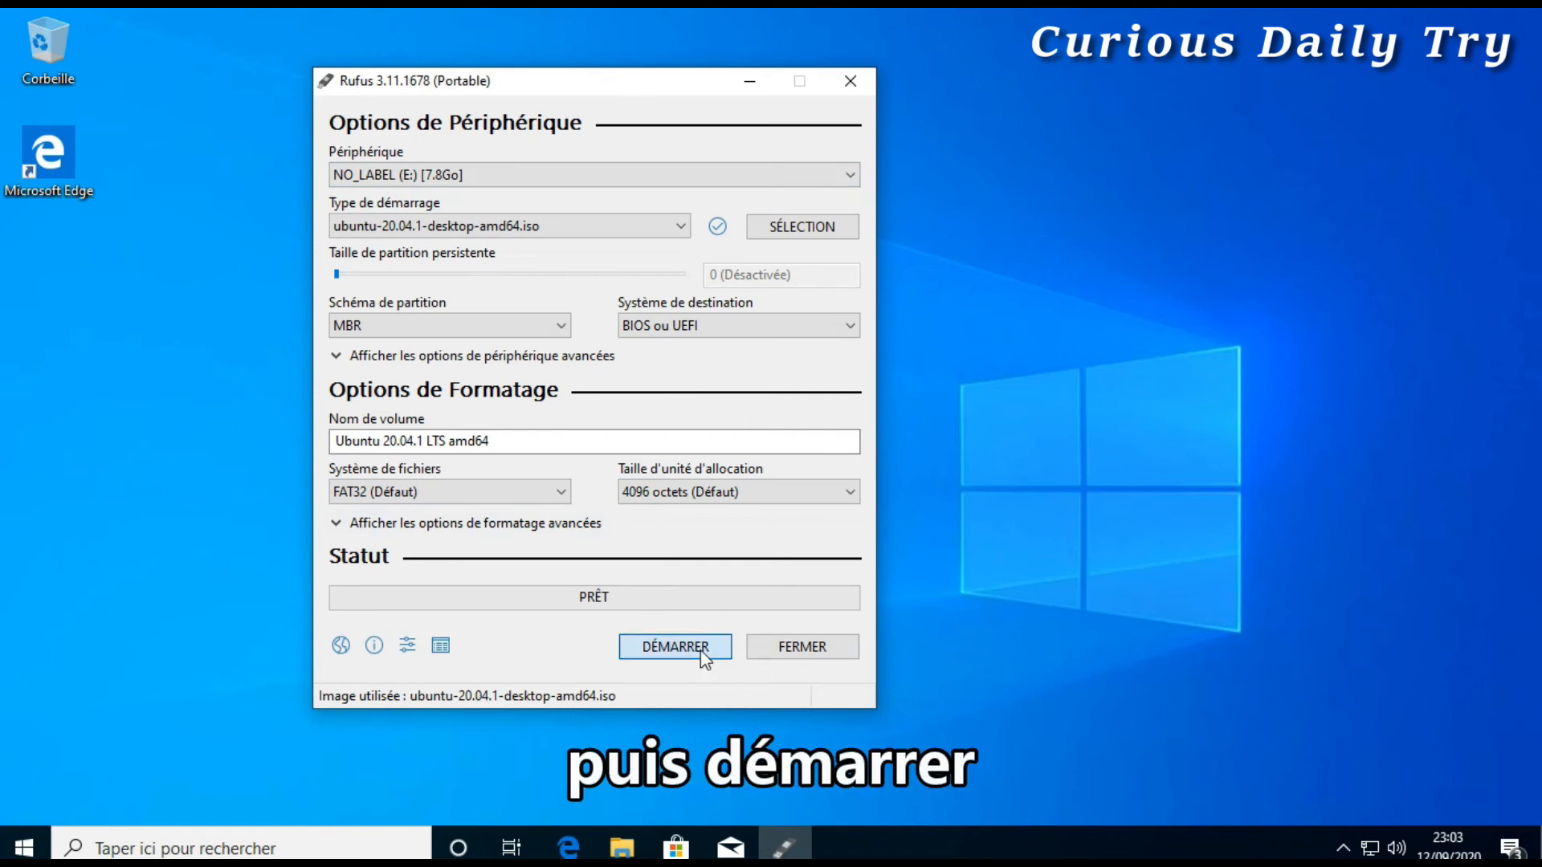
Step: Write the Ubuntu image to the USB drive in ISO Image mode, accepting the Syslinux download and data erasure, and close Rufus
click(674, 646)
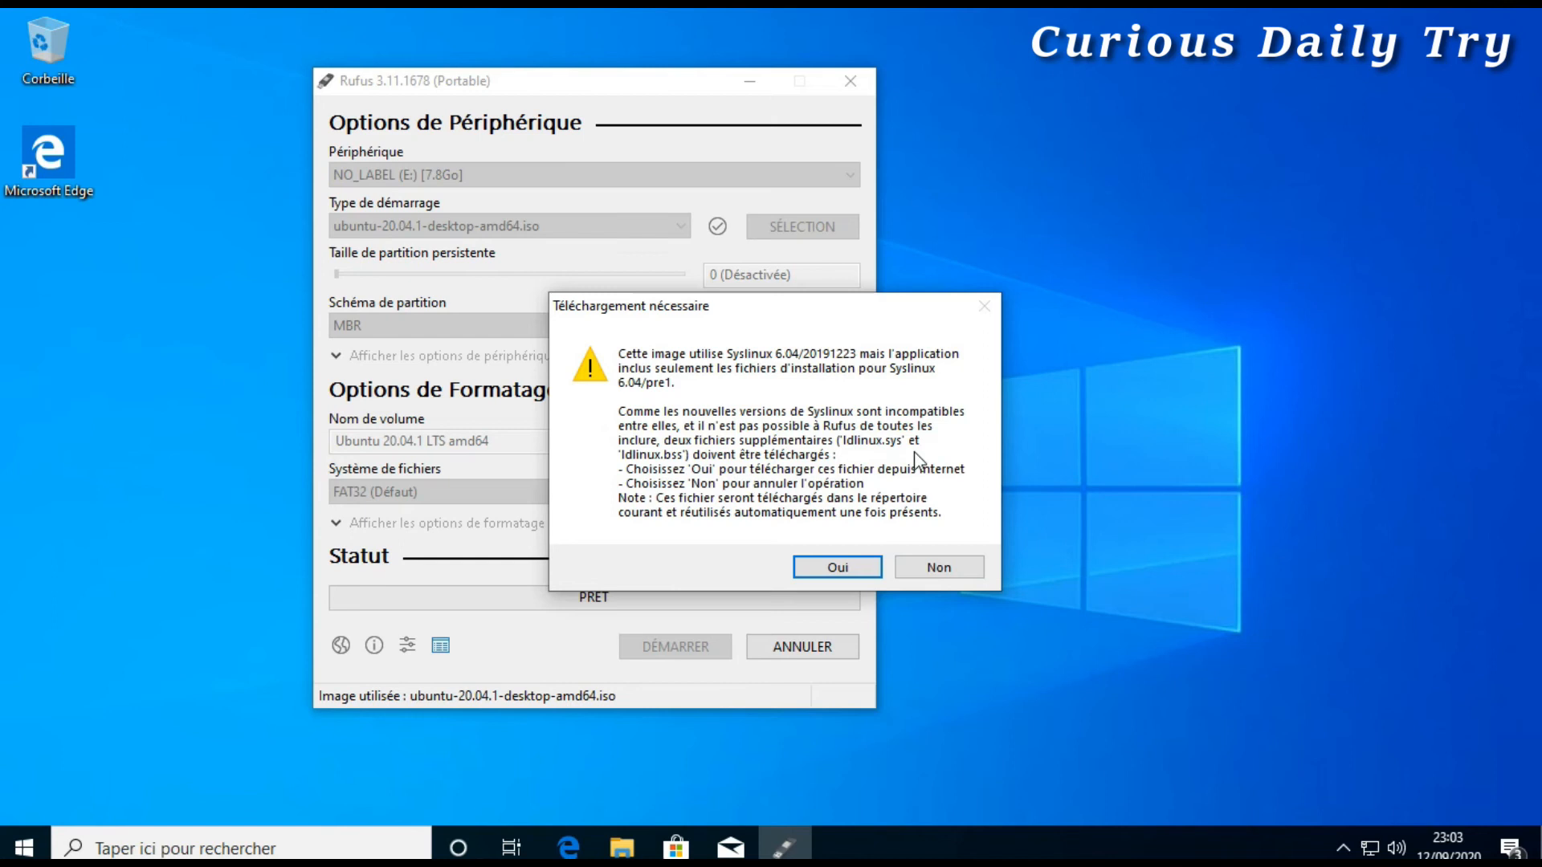
click(850, 570)
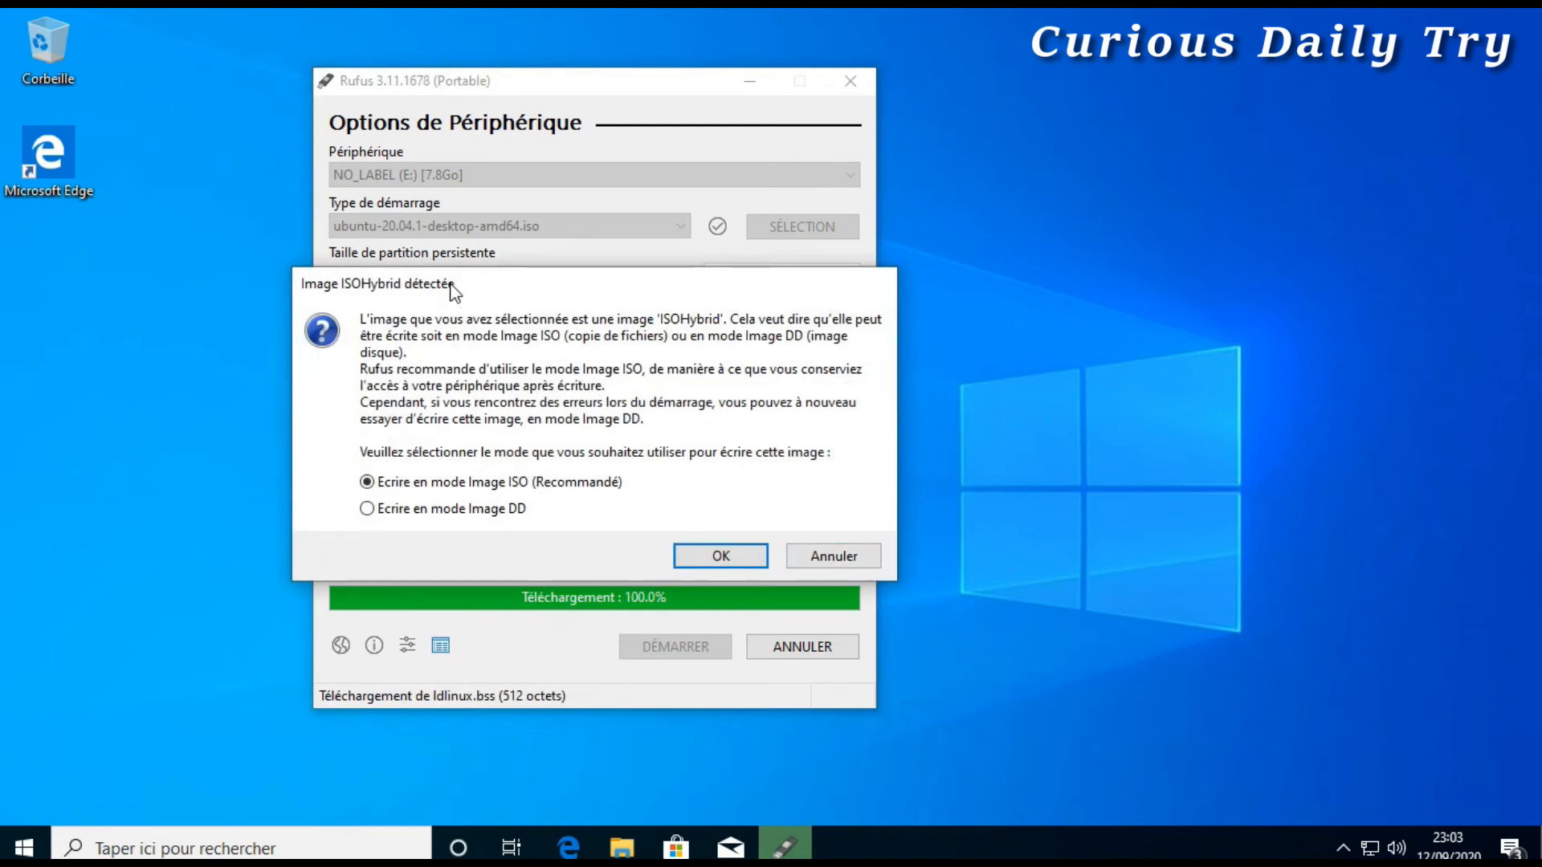
drag(449, 283, 1065, 190)
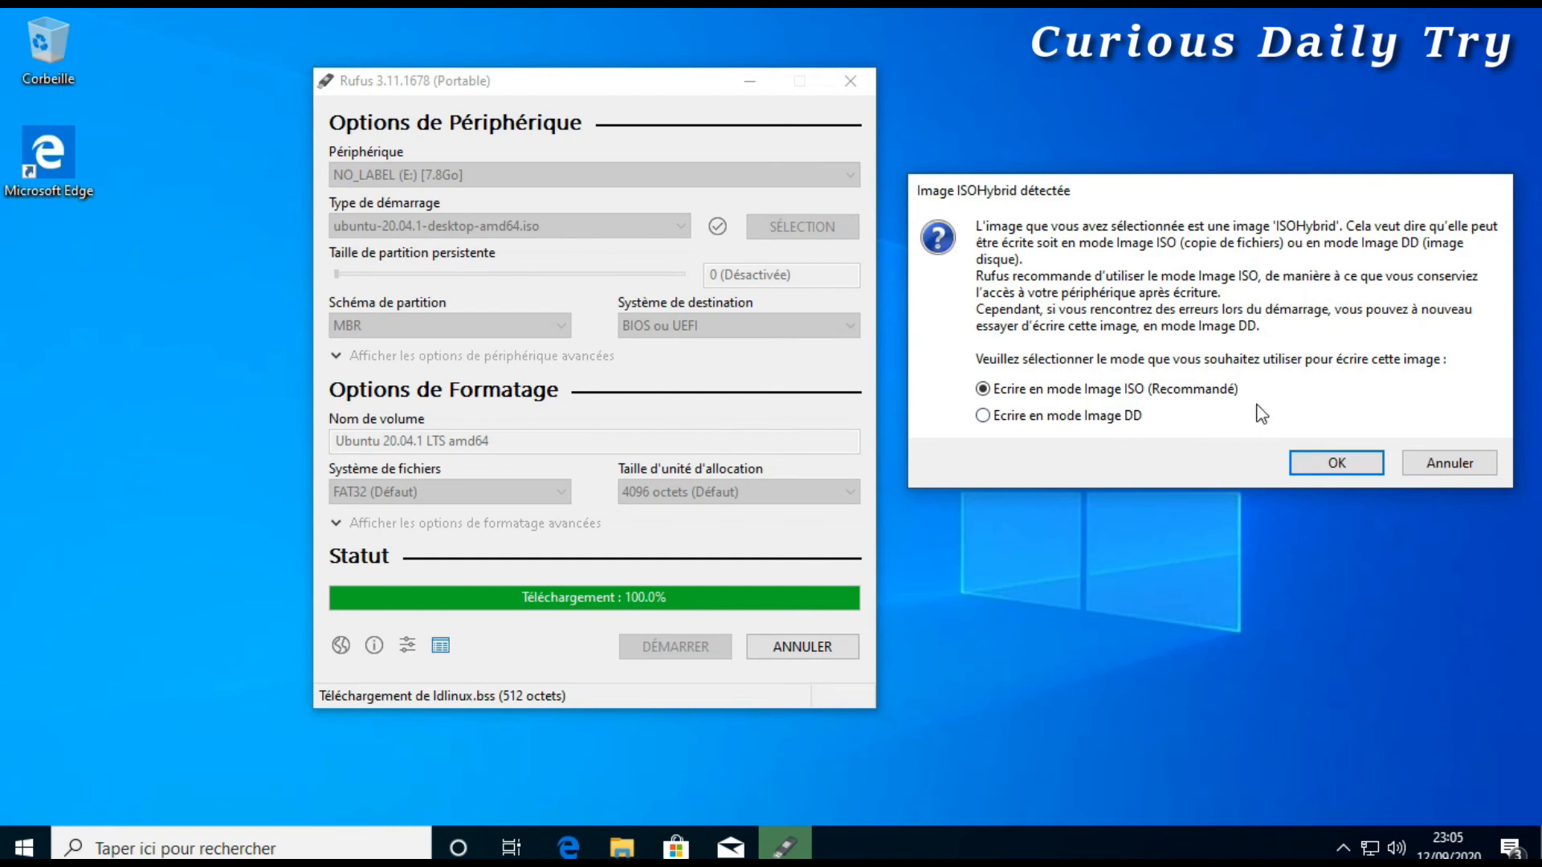
click(1357, 463)
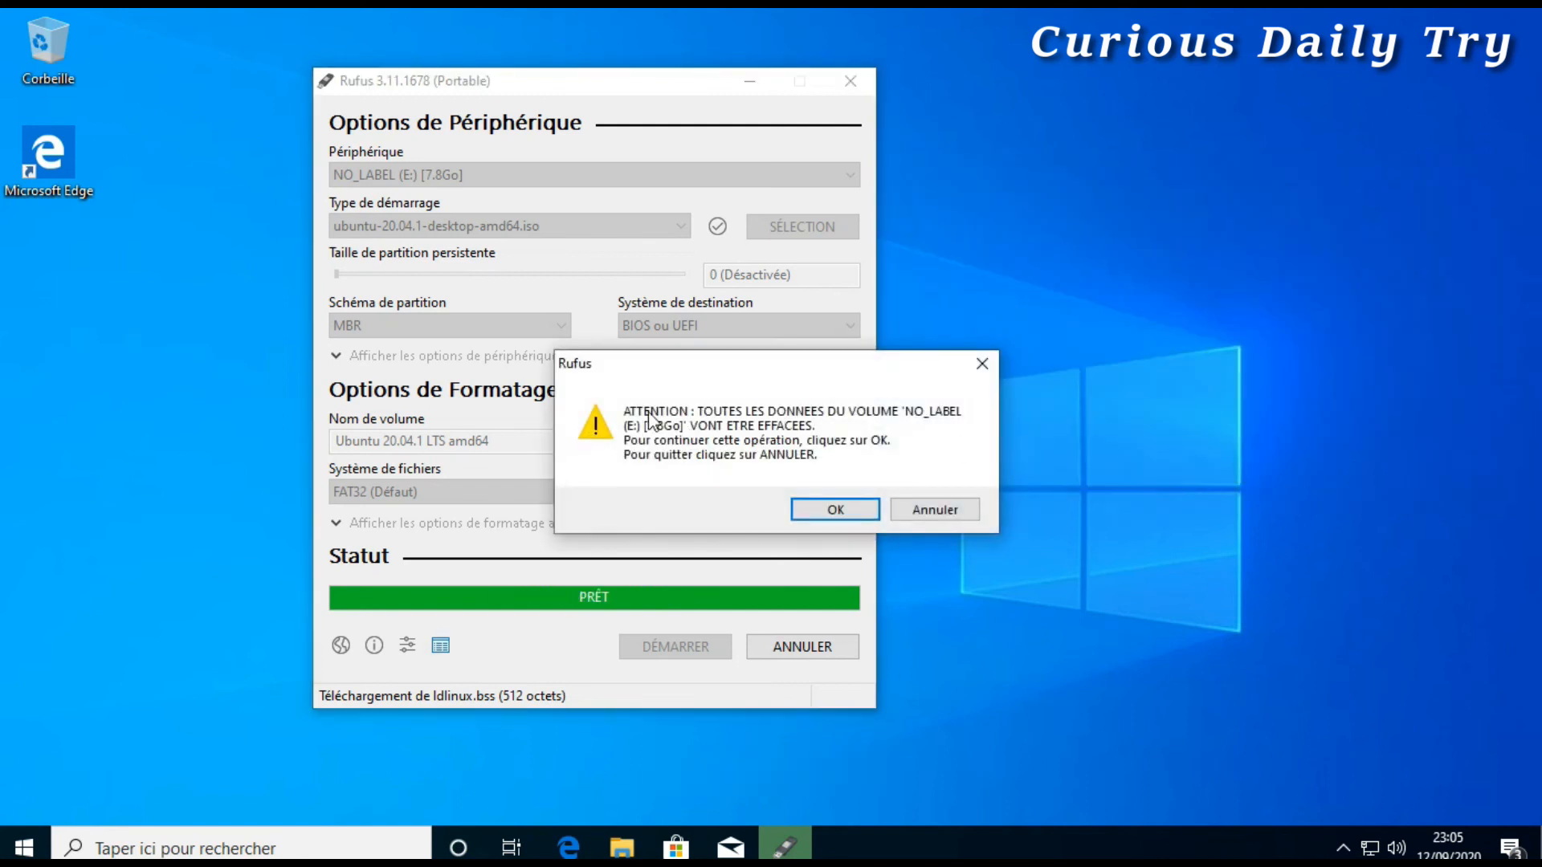
mouse_move(705, 375)
mouse_down()
mouse_move(1080, 378)
mouse_move(1033, 378)
mouse_up()
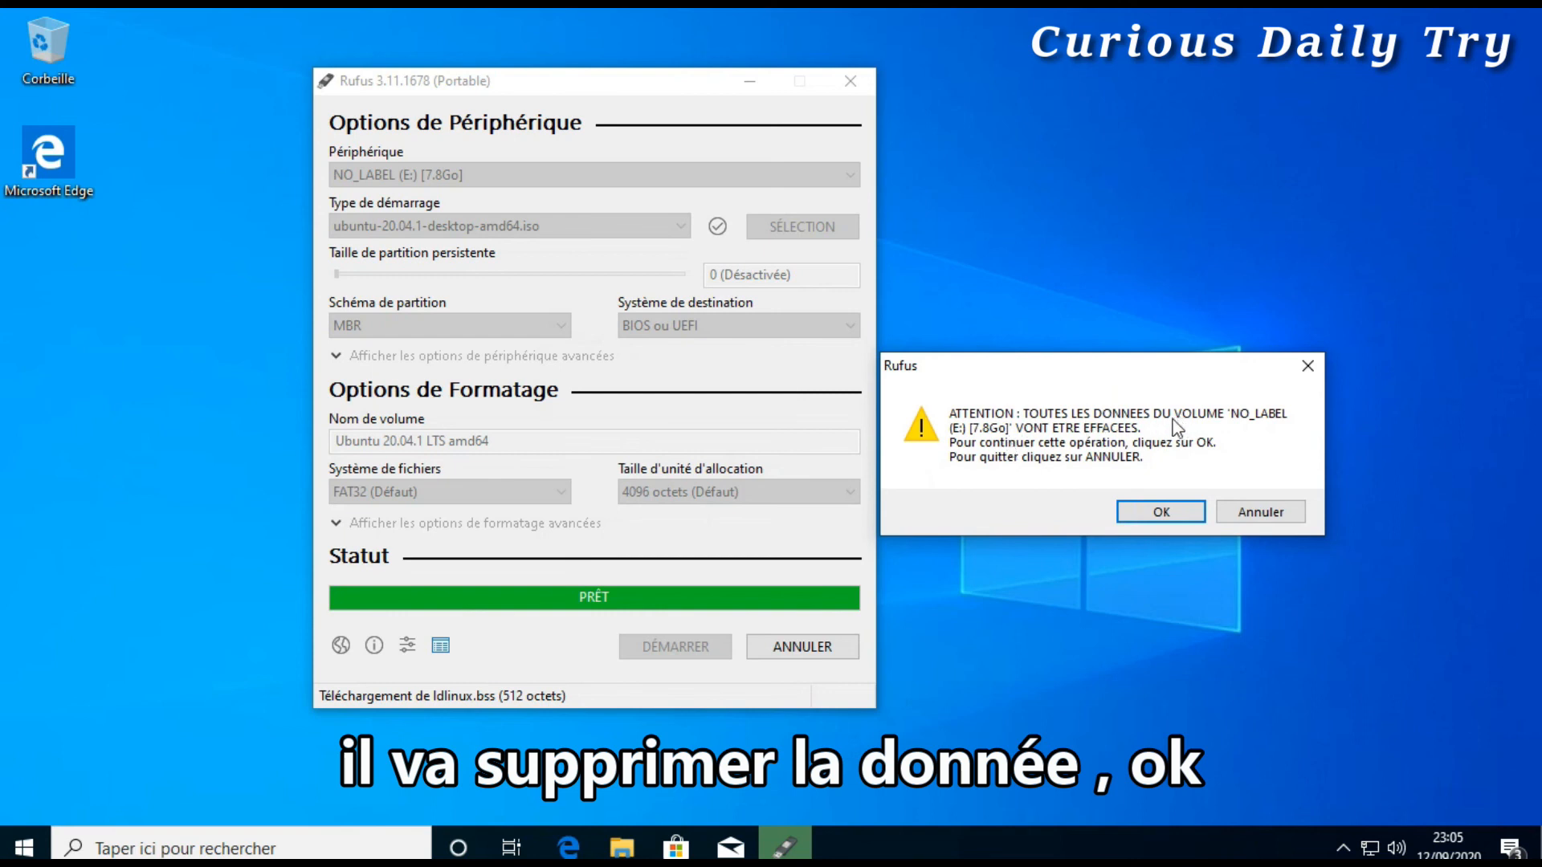
click(1176, 507)
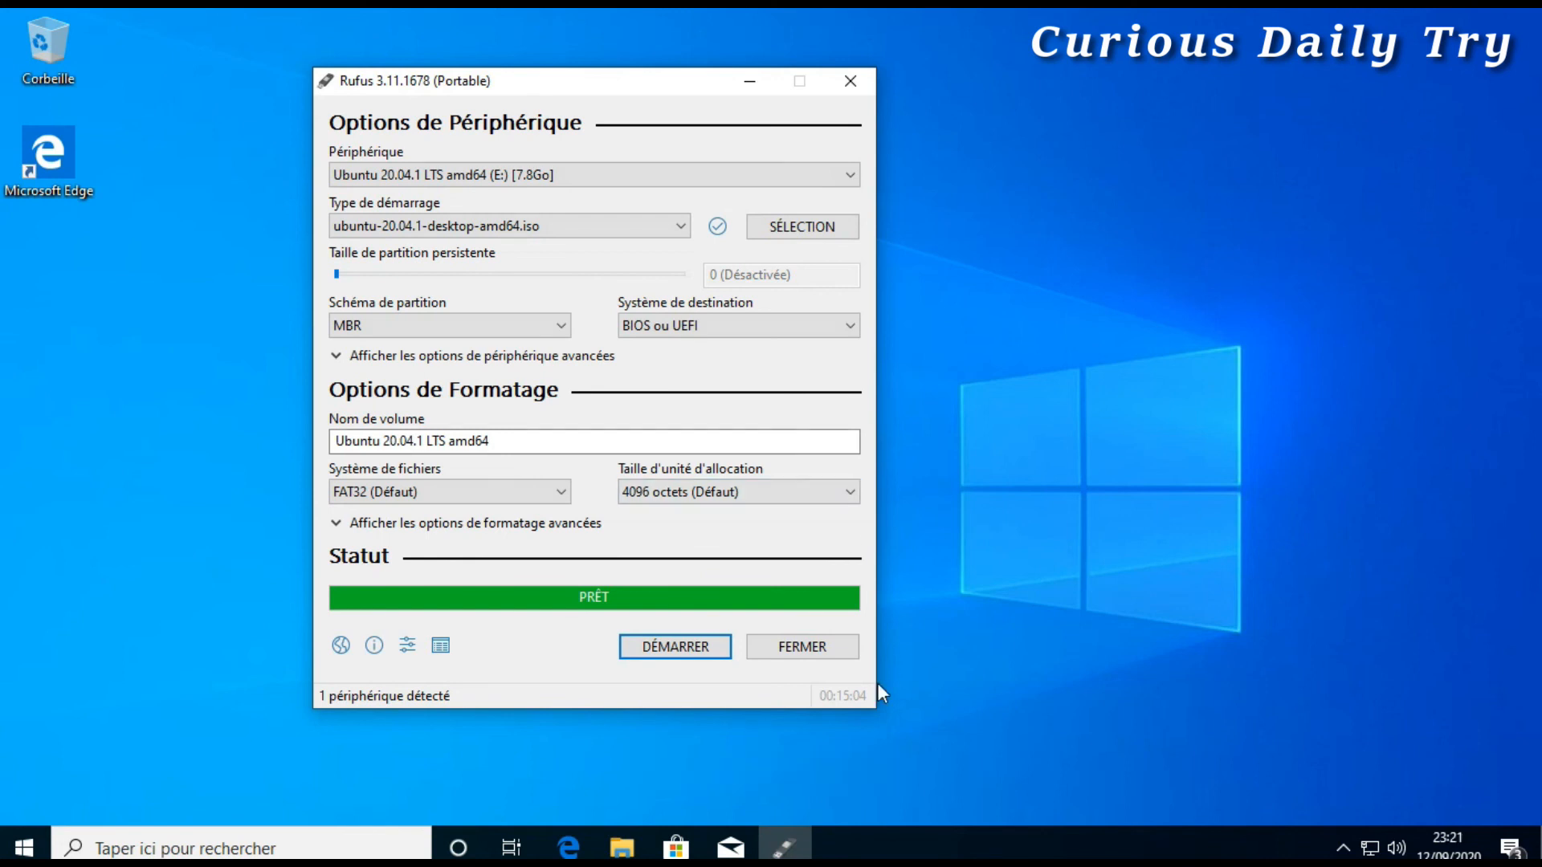
click(799, 650)
Step: Check the file system and capacity of the UBUNTU 20_0 (E:) drive in File Explorer's properties, and close the windows
click(633, 846)
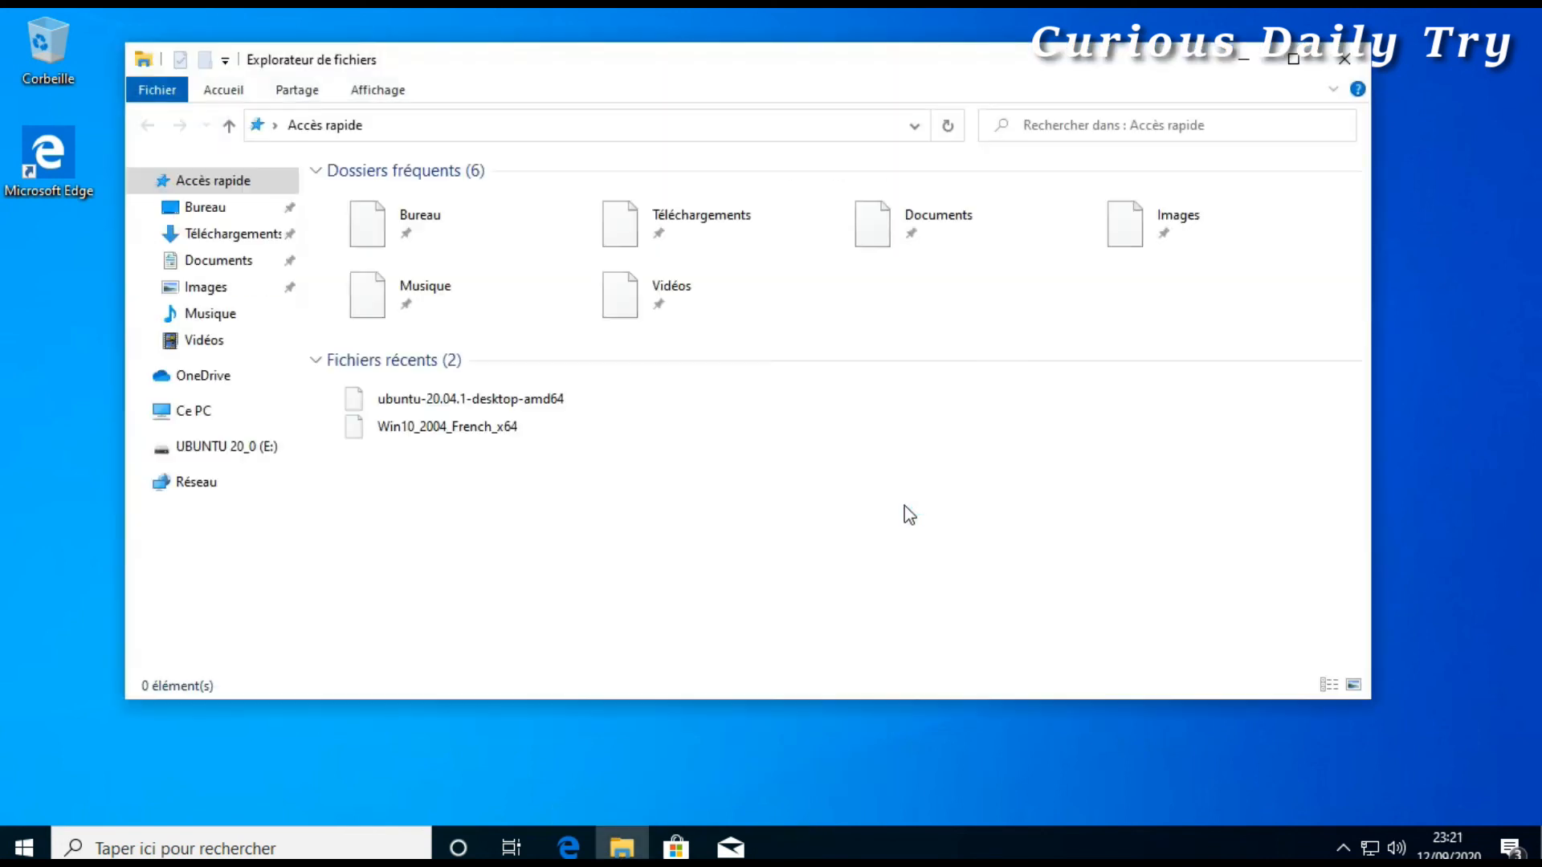
click(996, 444)
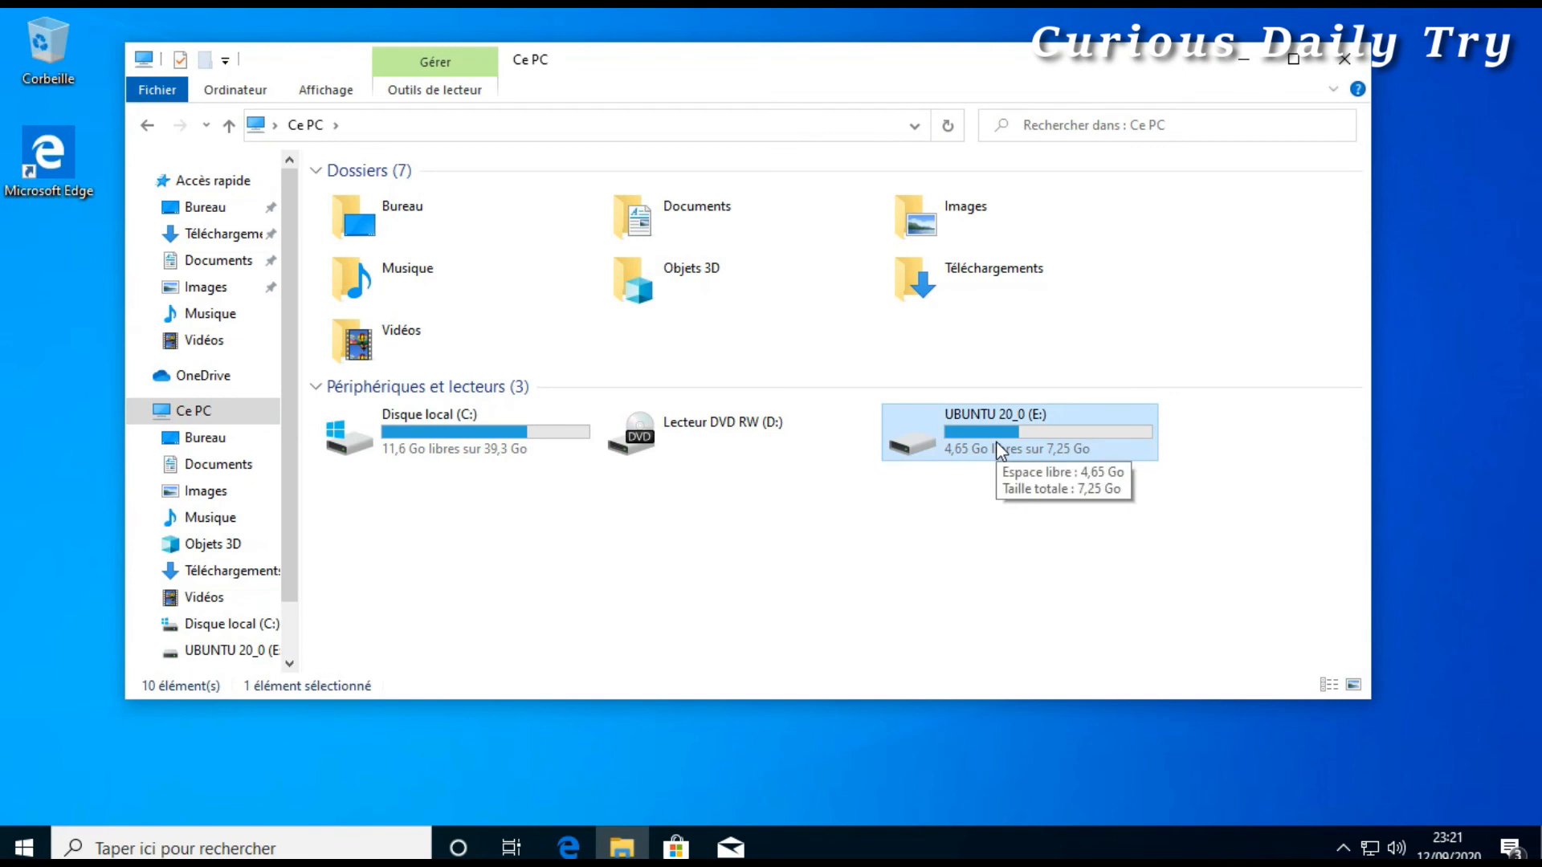
key(alt+Return)
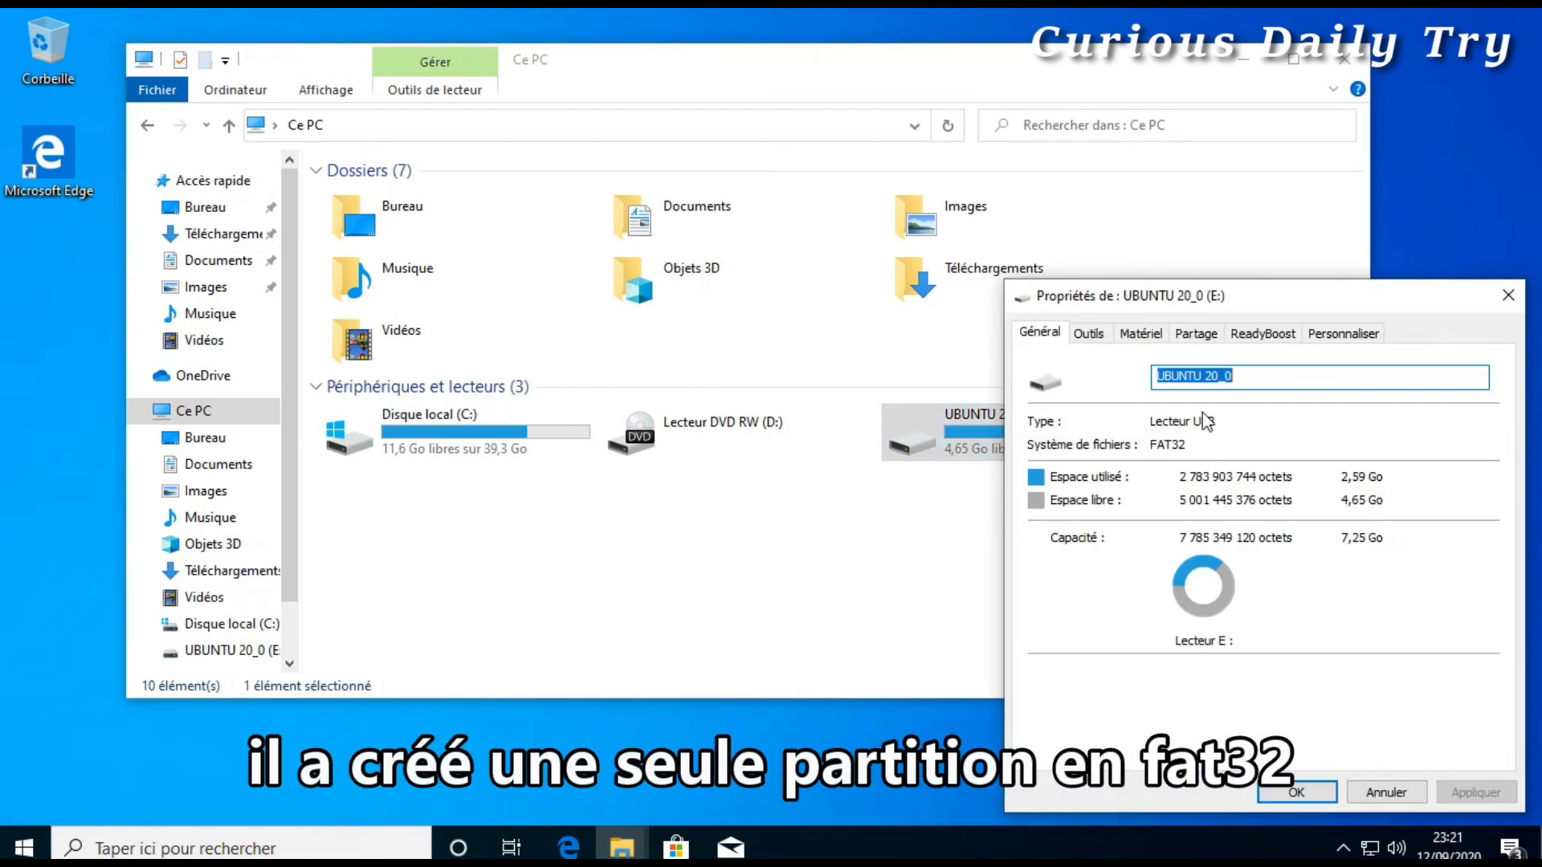
click(1509, 297)
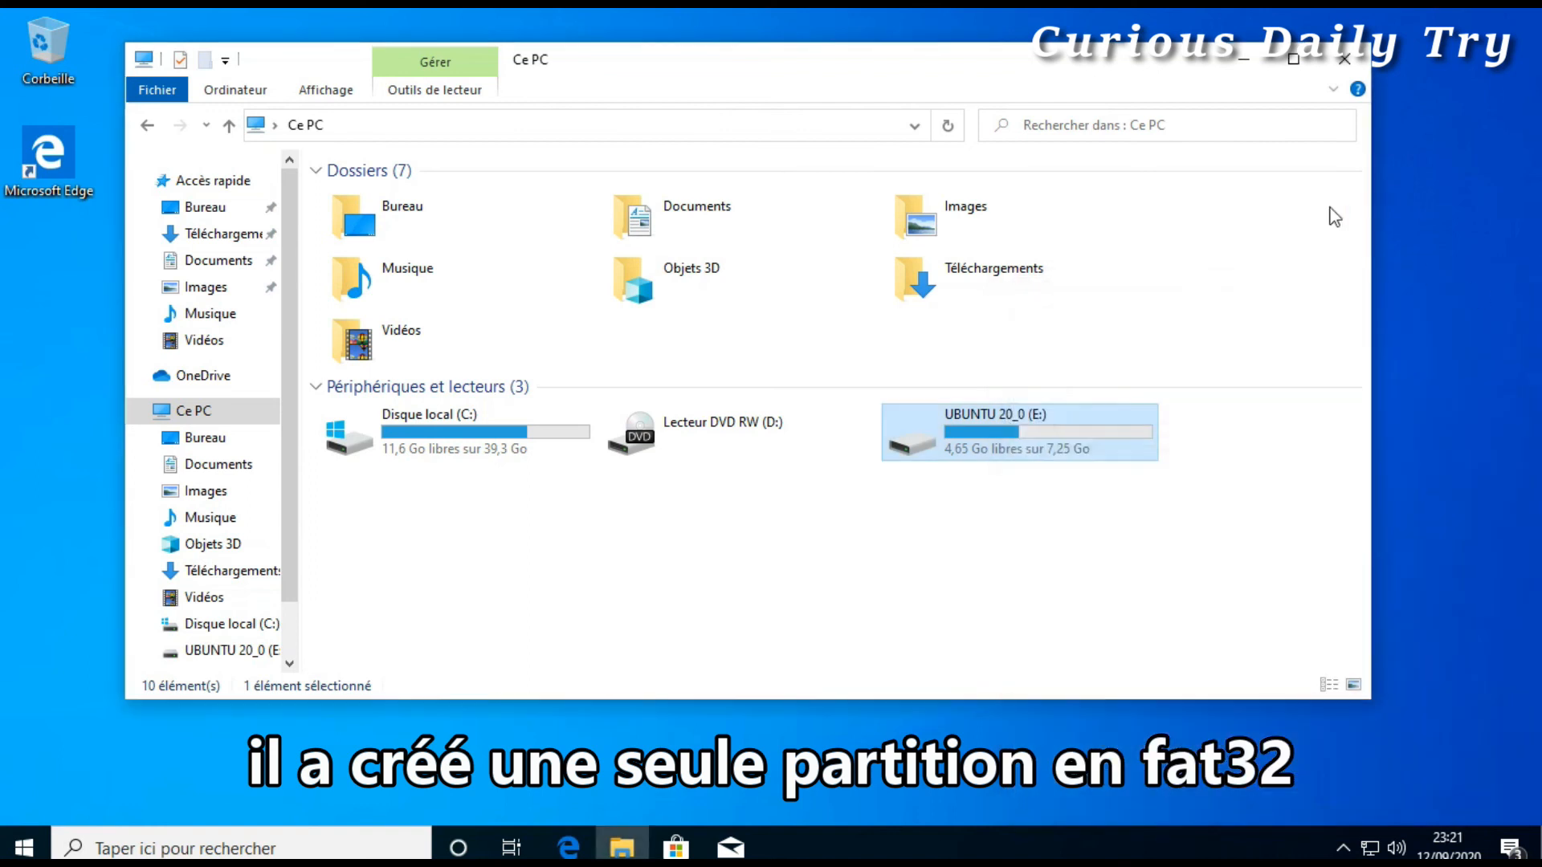
click(1348, 65)
Step: Safely eject the DataTraveler 2.0 USB drive from Windows
click(1342, 843)
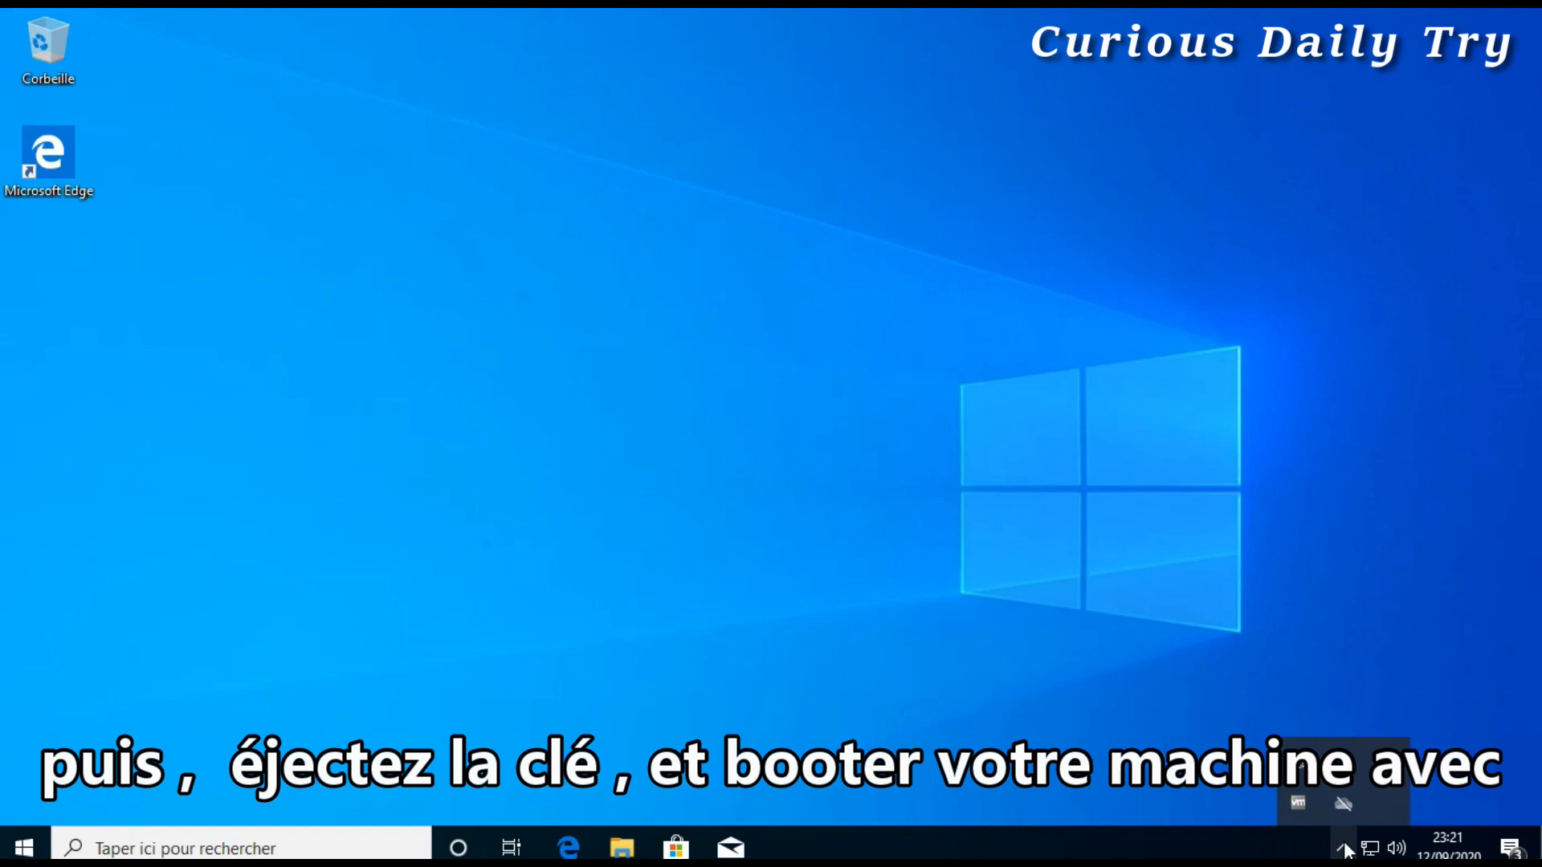
click(1300, 764)
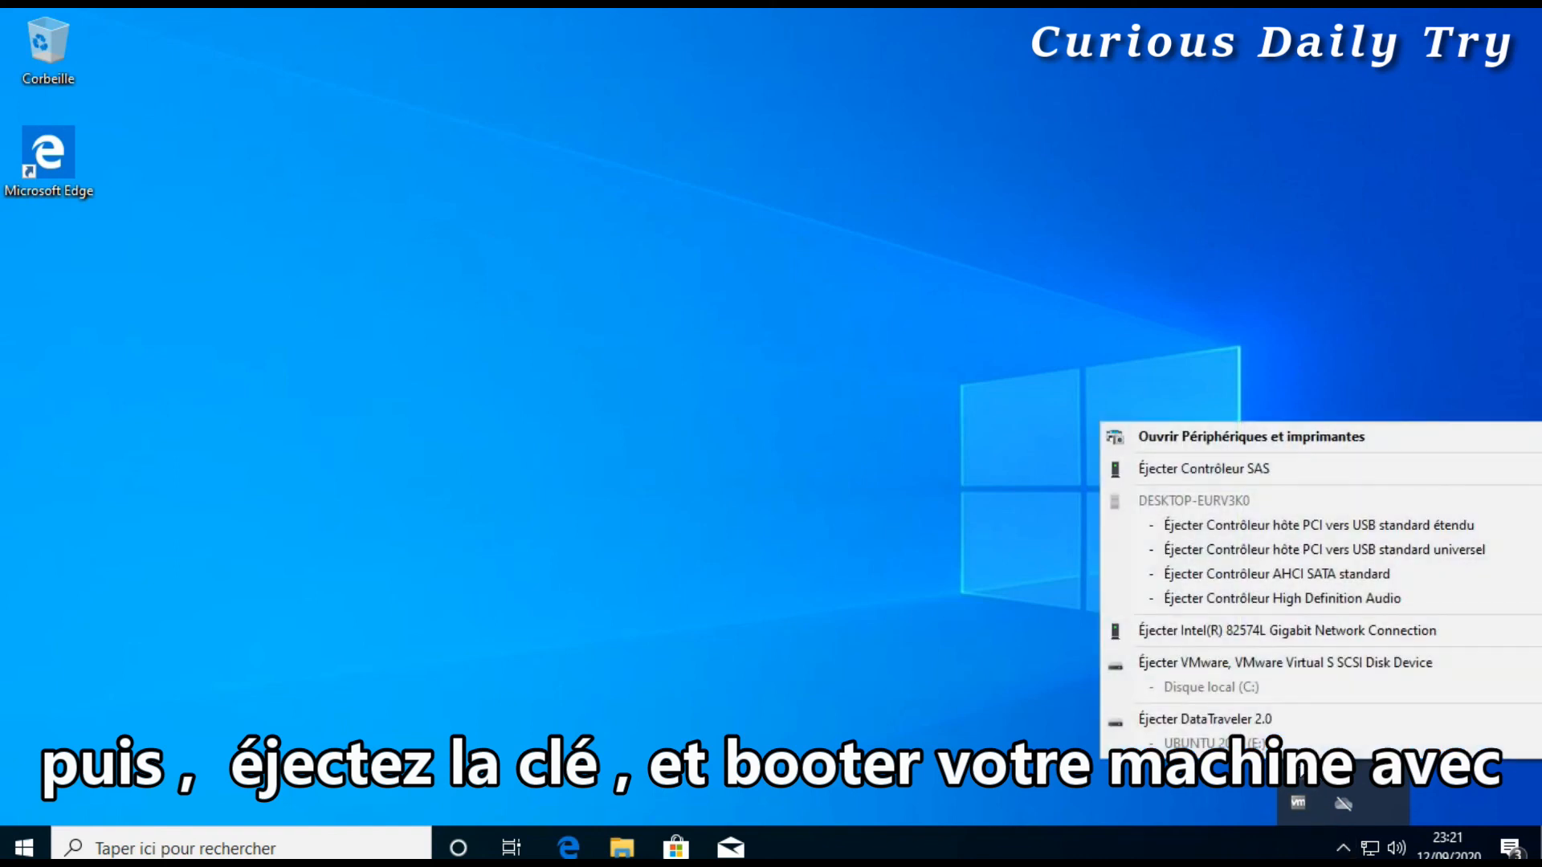
click(1249, 723)
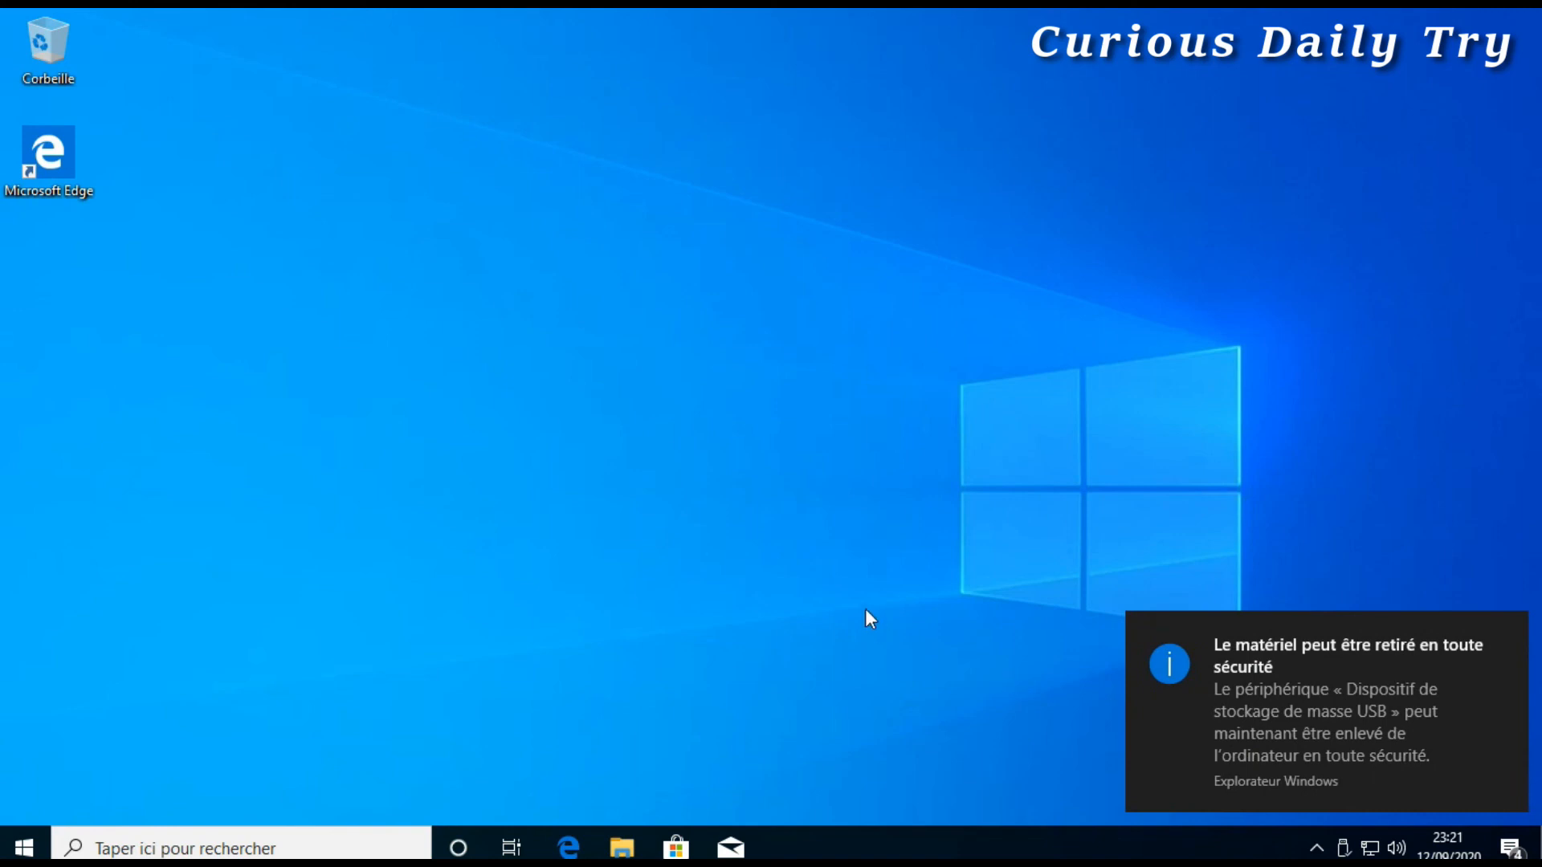